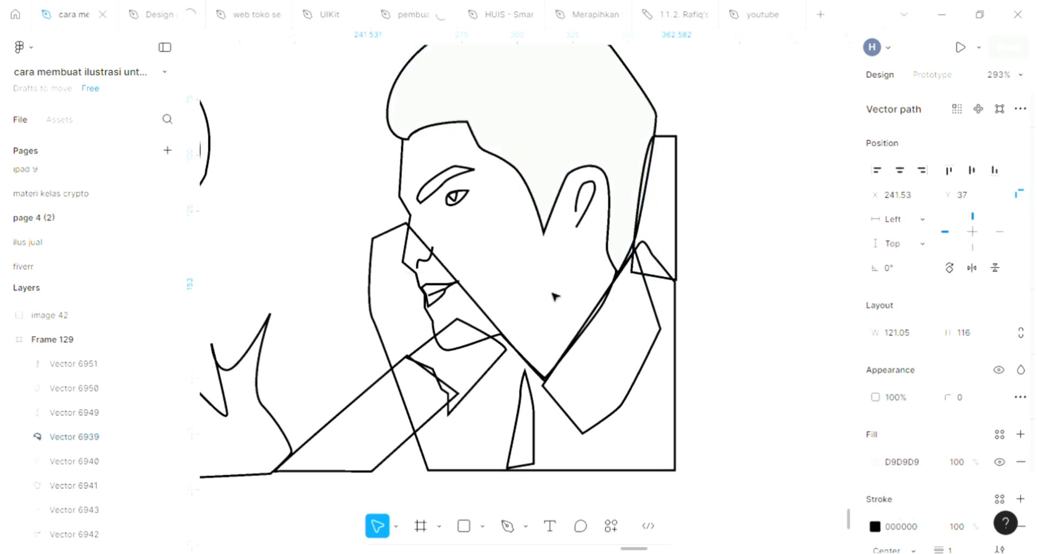
- Recolour the right-hand man's hair shape with the dark charcoal palette swatch, 29282D
{"action": "scroll", "coordinate": [554, 293], "scroll_direction": "up", "scroll_amount": 3}
{"action": "scroll", "coordinate": [553, 292], "scroll_direction": "down", "scroll_amount": 1}
{"action": "scroll", "coordinate": [553, 293], "scroll_direction": "left", "scroll_amount": 1}
{"action": "scroll", "coordinate": [557, 294], "scroll_direction": "left", "scroll_amount": 5}
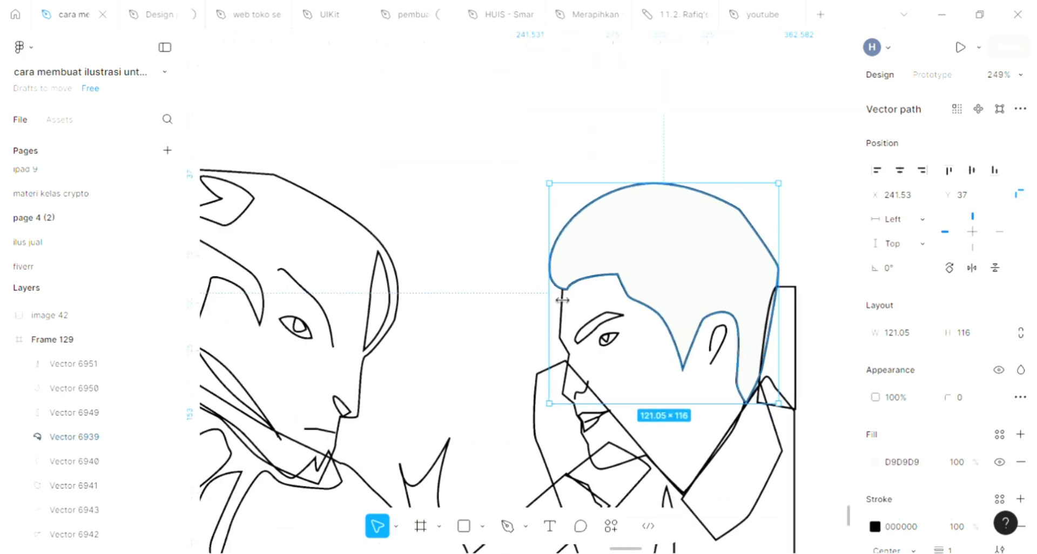
{"action": "scroll", "coordinate": [559, 296], "scroll_direction": "down", "scroll_amount": 2}
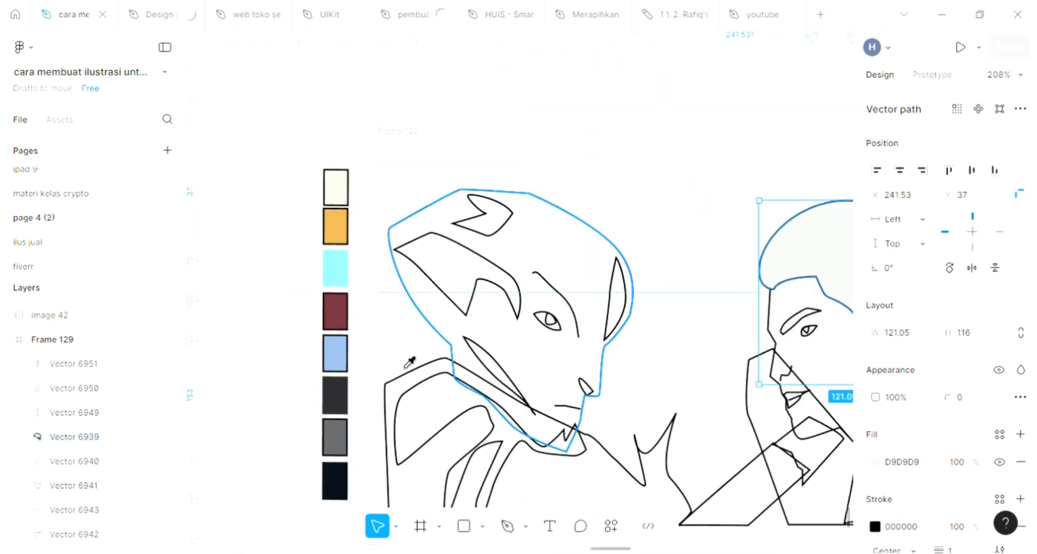
{"action": "key", "text": "i"}
{"action": "left_click", "coordinate": [335, 394]}
{"action": "scroll", "coordinate": [524, 323], "scroll_direction": "right", "scroll_amount": 5}
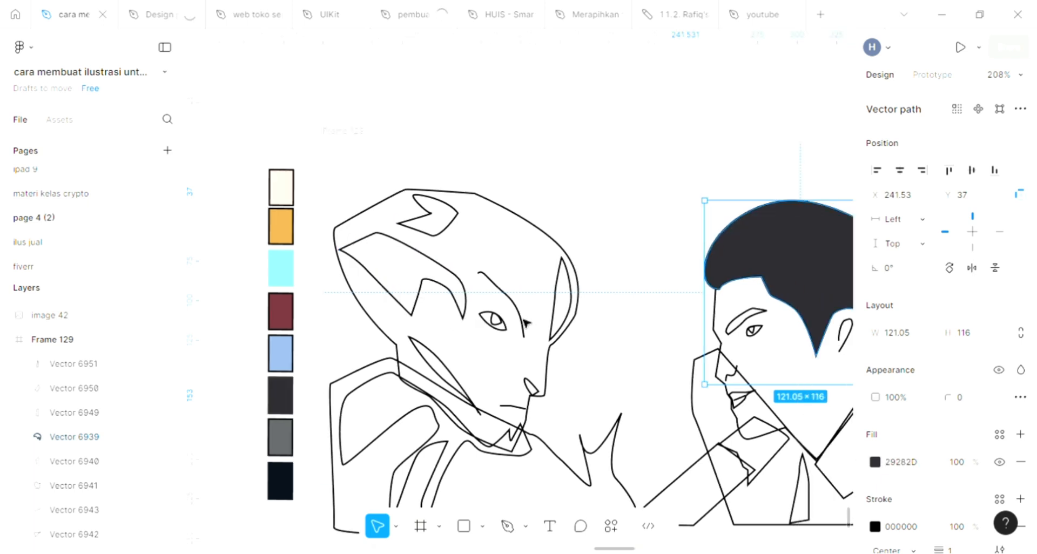
{"action": "scroll", "coordinate": [524, 323], "scroll_direction": "right", "scroll_amount": 2}
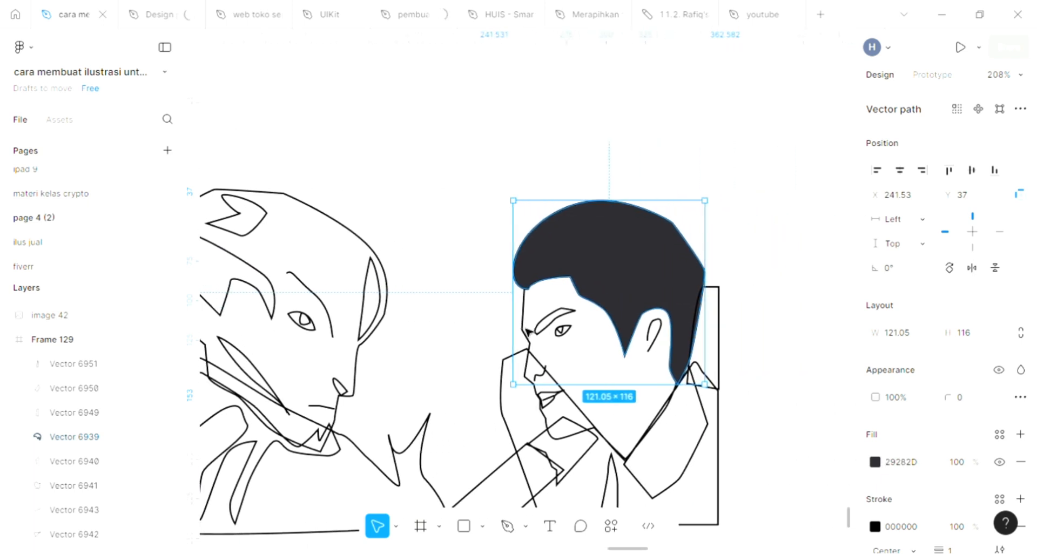
- Add a fill to the right-hand man's eyebrow and sample the hair colour 29282D for it
{"action": "left_click", "coordinate": [559, 323]}
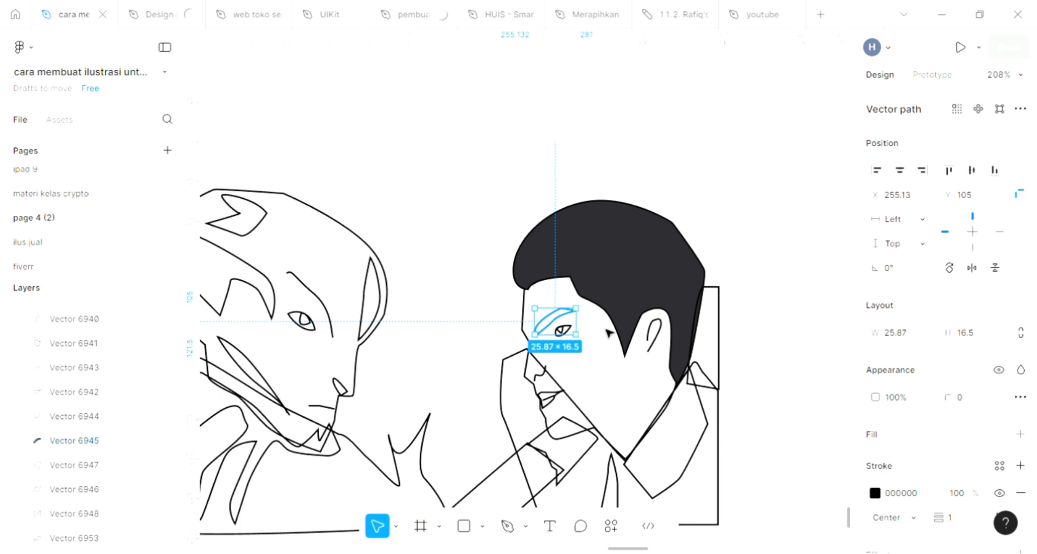
{"action": "scroll", "coordinate": [609, 333], "scroll_direction": "right", "scroll_amount": 2}
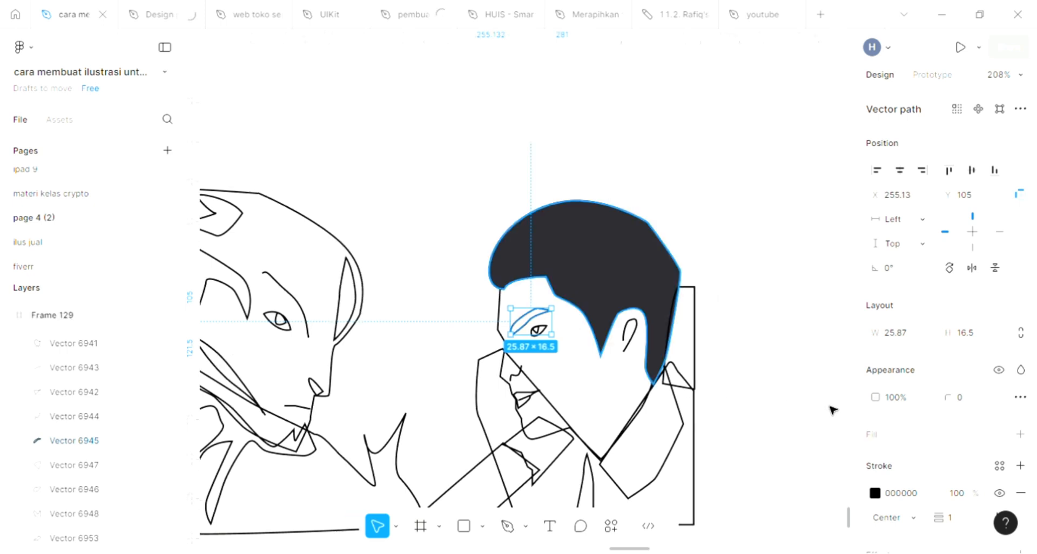
{"action": "left_click", "coordinate": [1020, 435]}
{"action": "key", "text": "i"}
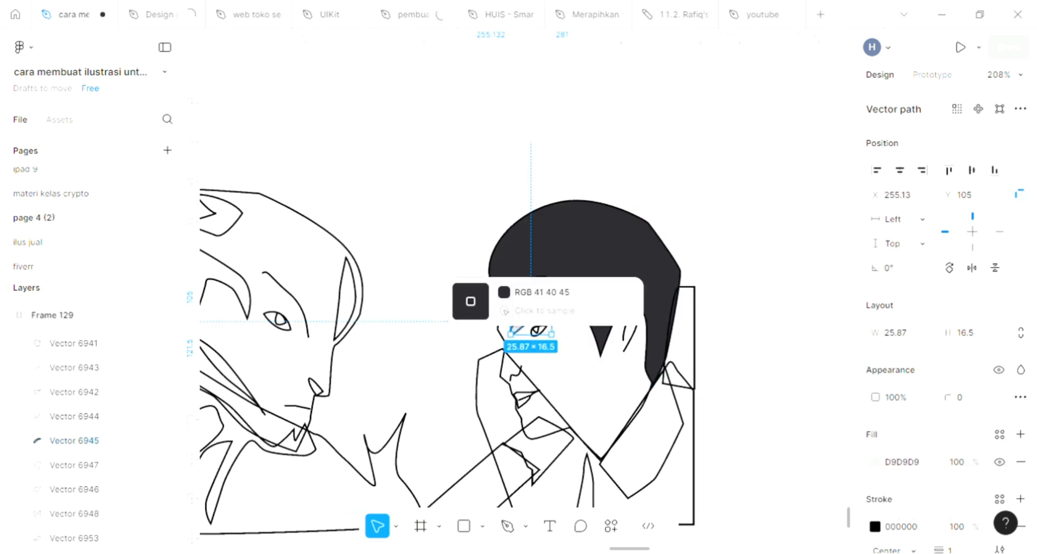
{"action": "left_click", "coordinate": [584, 320]}
- Give the pupil shape inside the man's eye a fill sampled from the hair, 29282D
{"action": "scroll", "coordinate": [556, 345], "scroll_direction": "up", "scroll_amount": 5}
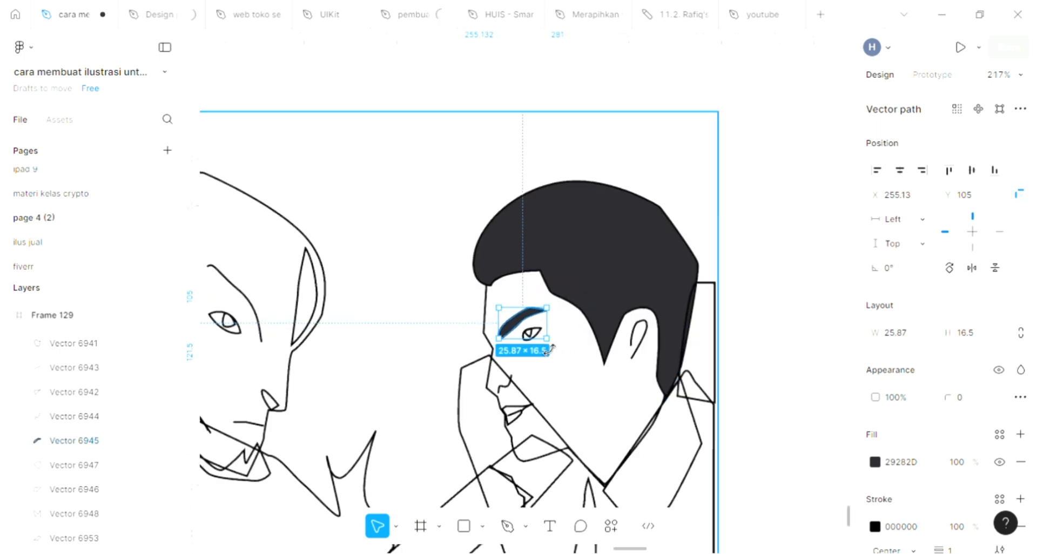
{"action": "left_click", "coordinate": [514, 339]}
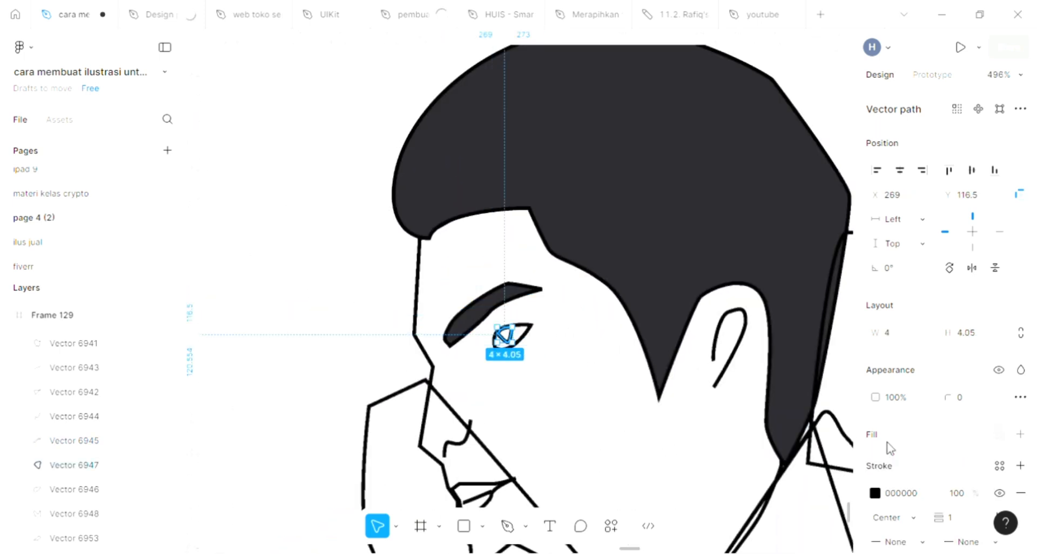
{"action": "left_click", "coordinate": [1023, 436]}
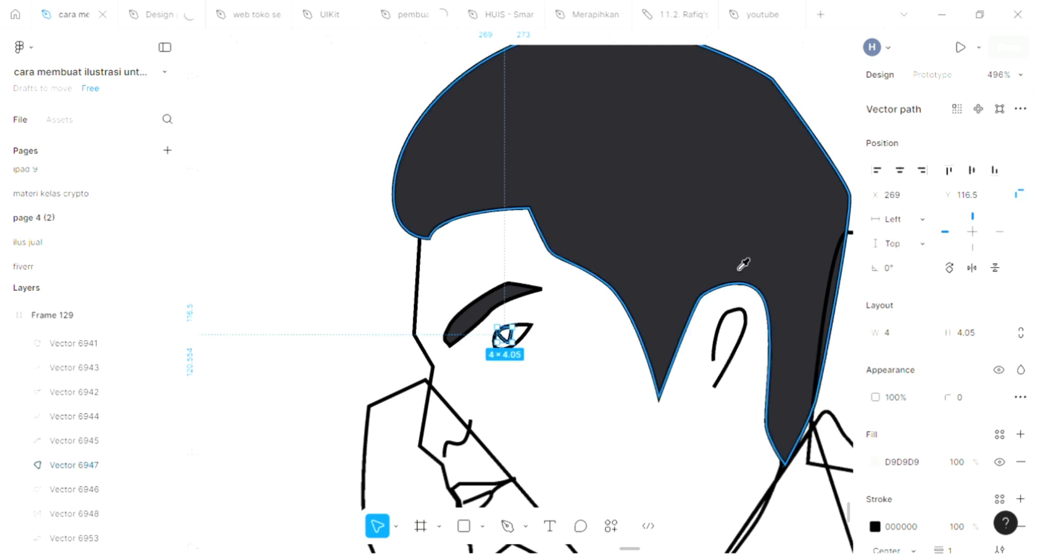
{"action": "key", "text": "i"}
{"action": "left_click", "coordinate": [655, 279]}
{"action": "scroll", "coordinate": [545, 363], "scroll_direction": "down", "scroll_amount": 2}
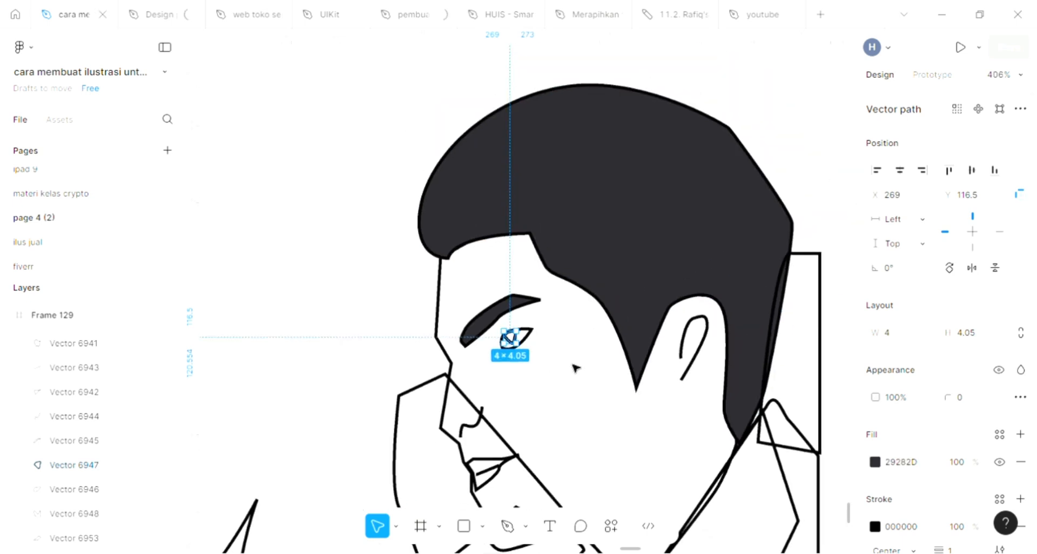
- Close the pupil's vector outline at its upper-left corner point so its fill shows, and finish editing the path
{"action": "scroll", "coordinate": [509, 339], "scroll_direction": "up", "scroll_amount": 5}
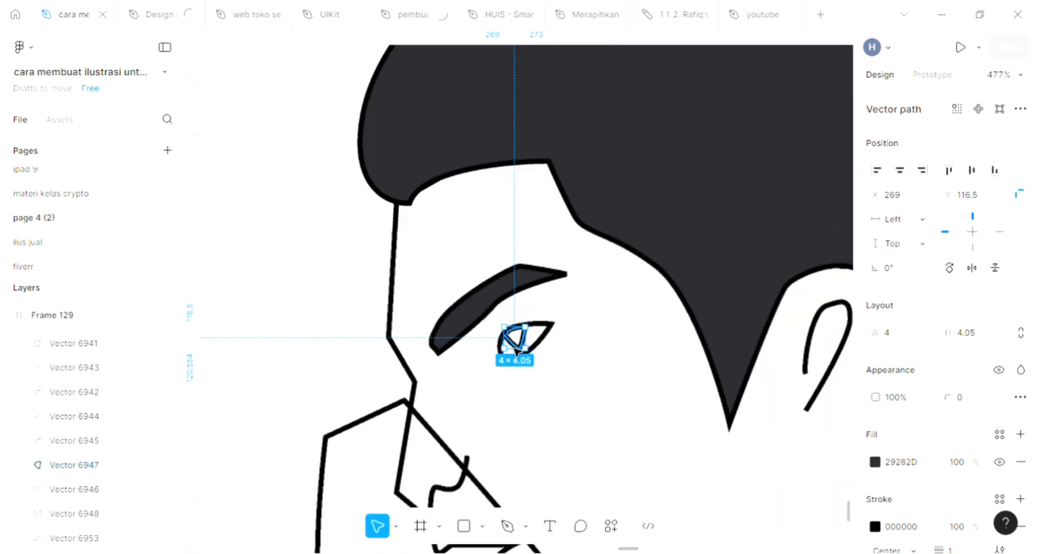
{"action": "double_click", "coordinate": [517, 351]}
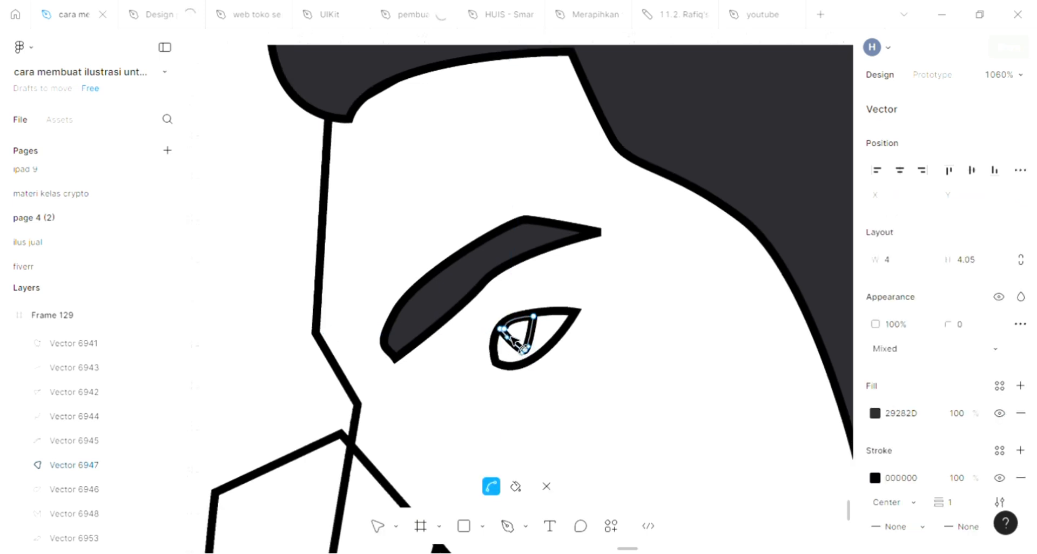
{"action": "scroll", "coordinate": [510, 332], "scroll_direction": "up", "scroll_amount": 2}
{"action": "left_click", "coordinate": [503, 324]}
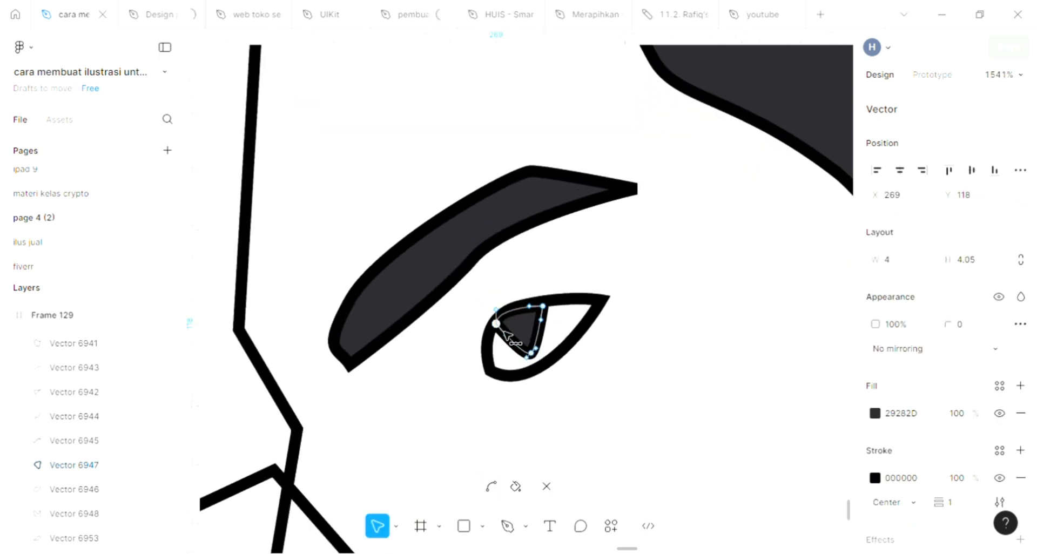
{"action": "scroll", "coordinate": [508, 332], "scroll_direction": "down", "scroll_amount": 2}
{"action": "key", "text": "ctrl+a"}
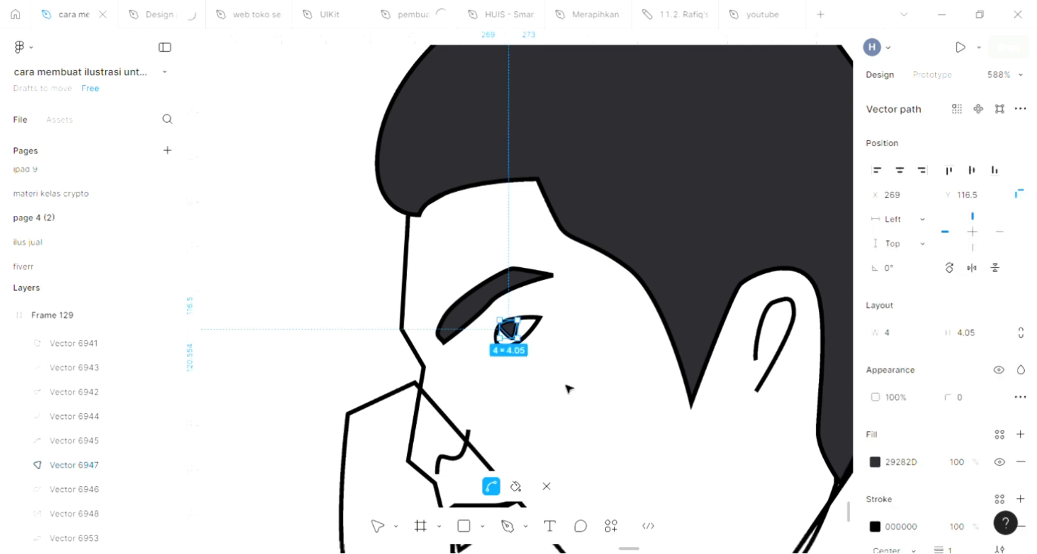
{"action": "key", "text": "Escape"}
{"action": "key", "text": "Escape"}
{"action": "scroll", "coordinate": [567, 387], "scroll_direction": "down", "scroll_amount": 2}
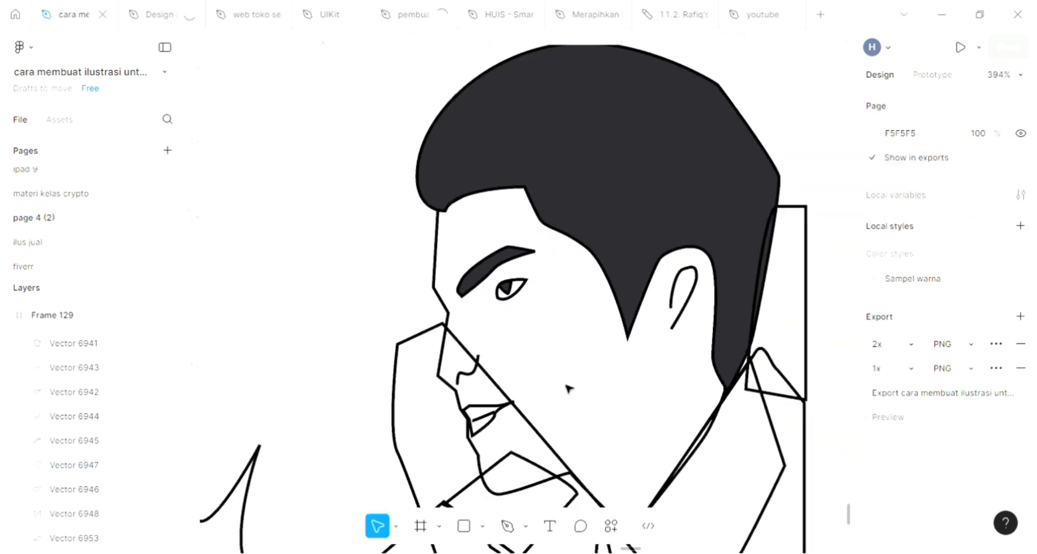
- Add a fill to the man's face outline and send the shape behind the other facial features
{"action": "scroll", "coordinate": [546, 437], "scroll_direction": "down", "scroll_amount": 2}
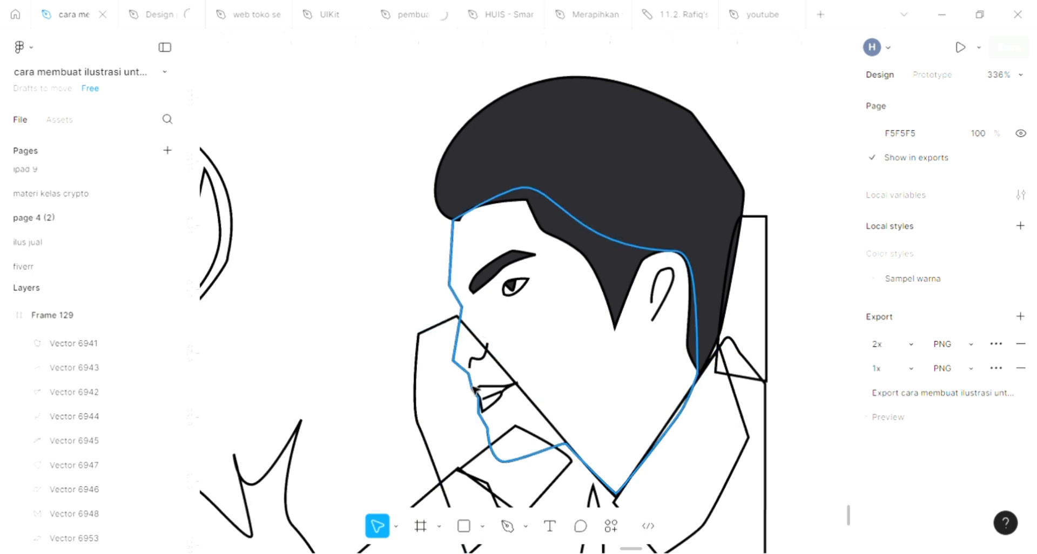
{"action": "left_click", "coordinate": [476, 389]}
{"action": "scroll", "coordinate": [478, 385], "scroll_direction": "down", "scroll_amount": 2}
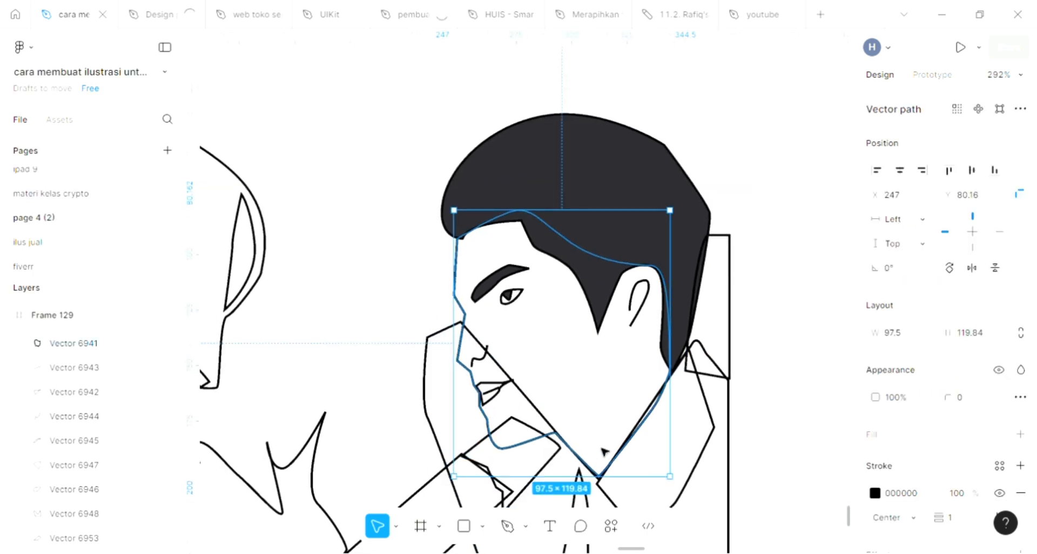
{"action": "scroll", "coordinate": [621, 450], "scroll_direction": "down", "scroll_amount": 2}
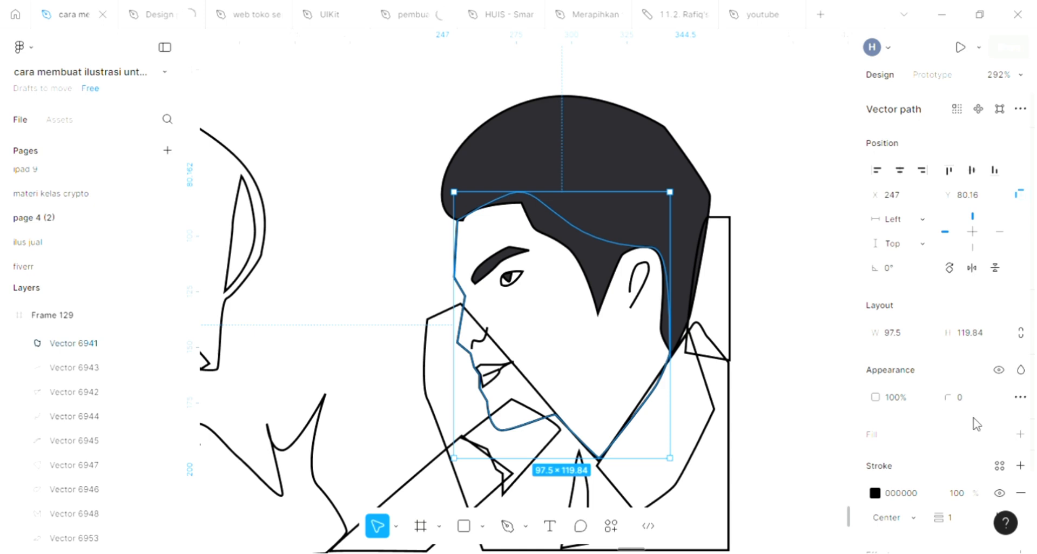
{"action": "left_click", "coordinate": [1020, 435]}
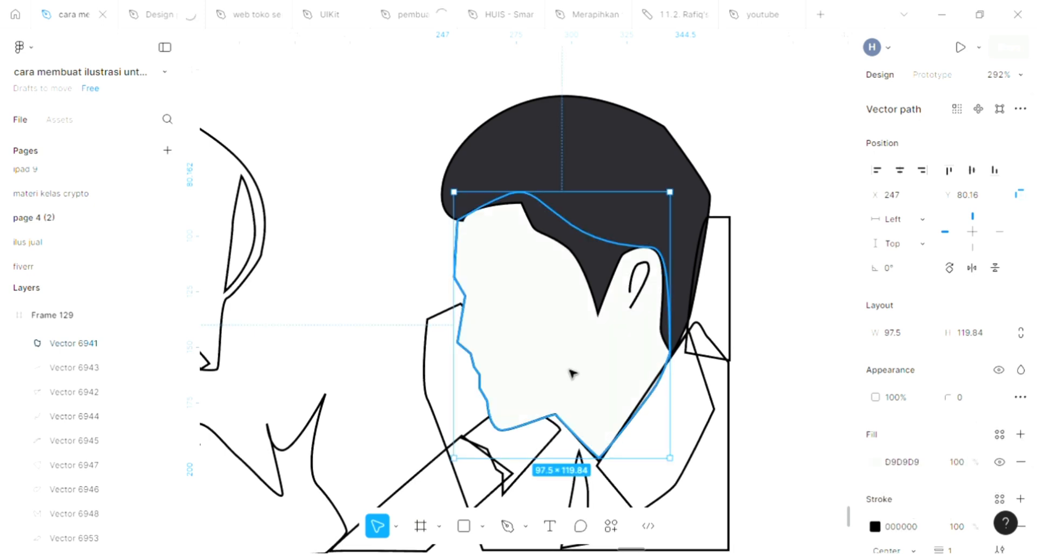
{"action": "key", "text": "ctrl+shift+bracketleft"}
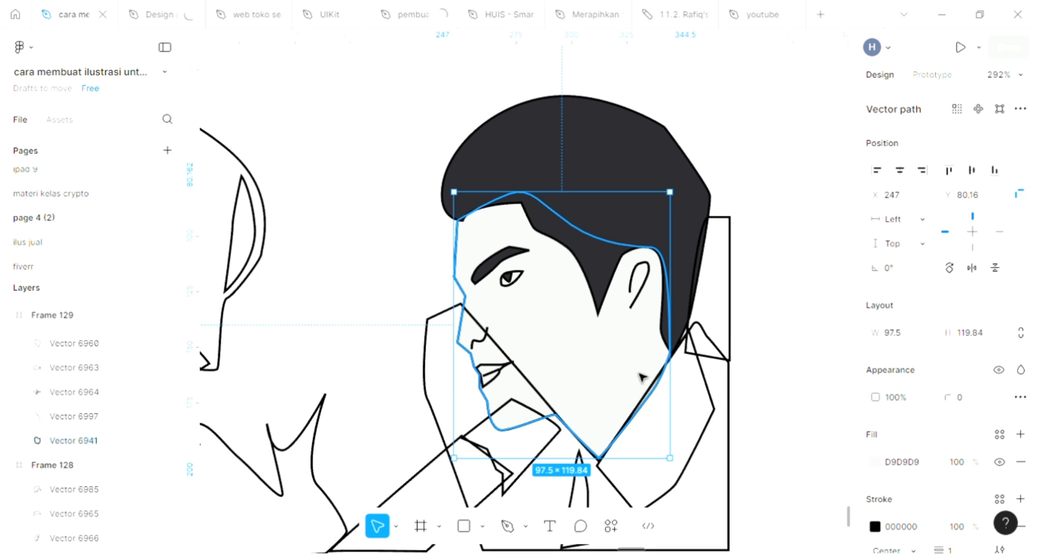
- Set the face fill to the pale cream palette swatch, FFE2D3
{"action": "scroll", "coordinate": [641, 377], "scroll_direction": "down", "scroll_amount": 2}
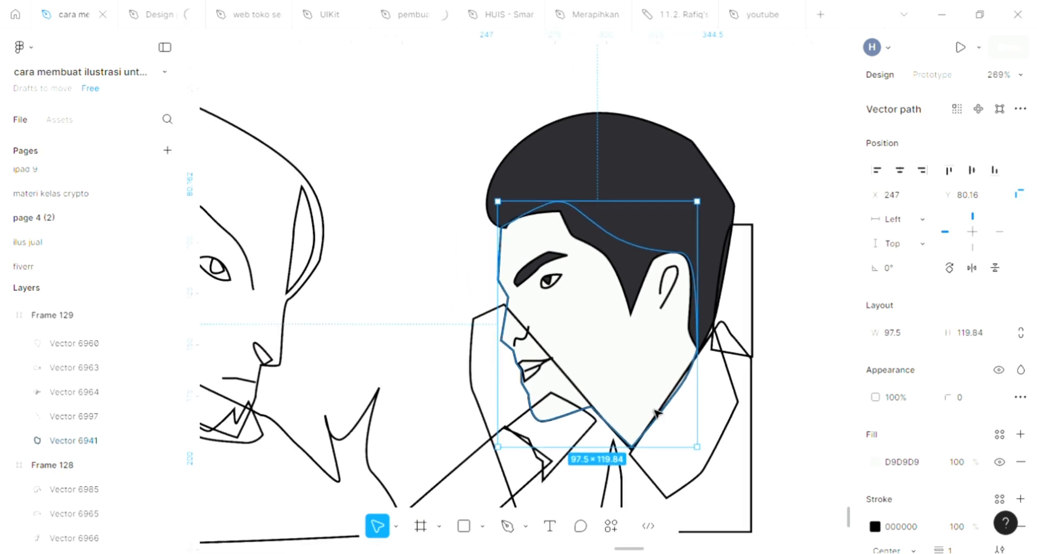
{"action": "scroll", "coordinate": [655, 413], "scroll_direction": "left", "scroll_amount": 5}
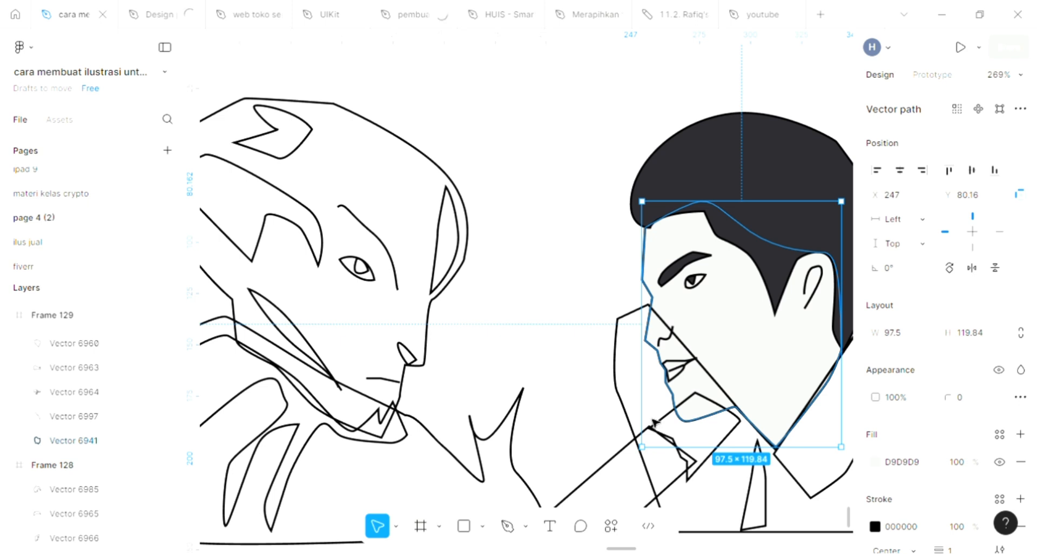
{"action": "scroll", "coordinate": [655, 423], "scroll_direction": "down", "scroll_amount": 2}
{"action": "scroll", "coordinate": [656, 424], "scroll_direction": "left", "scroll_amount": 4}
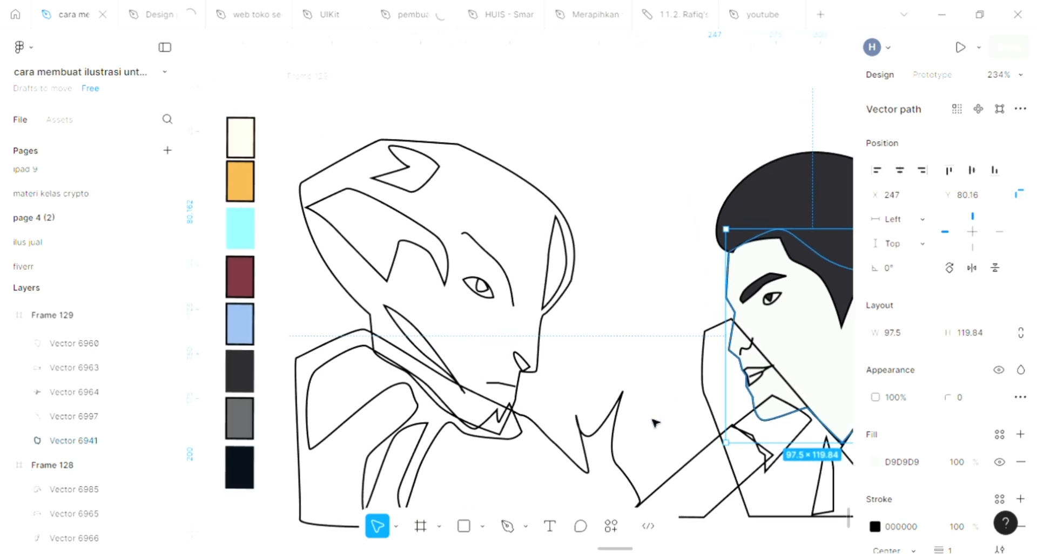
{"action": "scroll", "coordinate": [655, 422], "scroll_direction": "left", "scroll_amount": 5}
{"action": "key", "text": "i"}
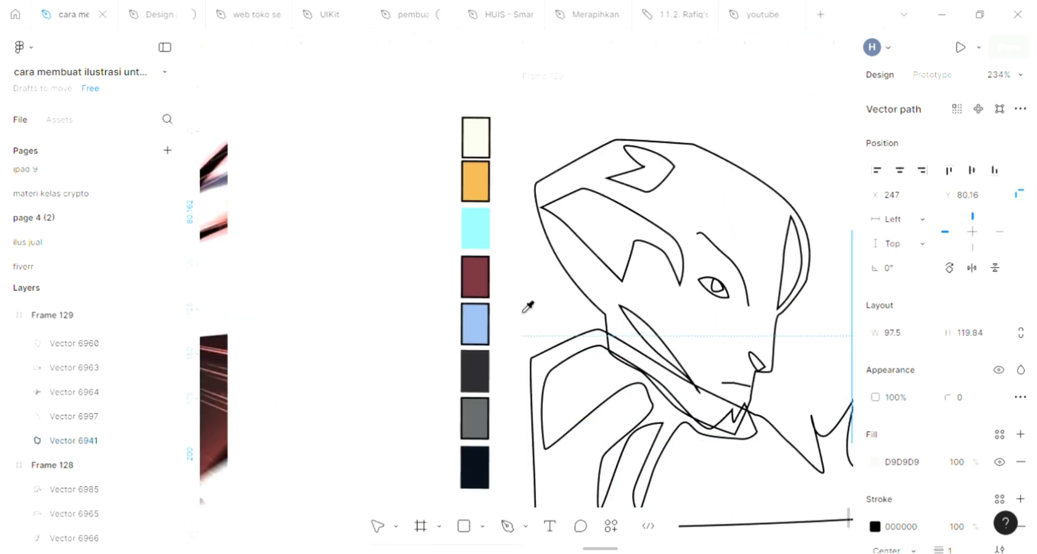
{"action": "scroll", "coordinate": [540, 318], "scroll_direction": "right", "scroll_amount": 3}
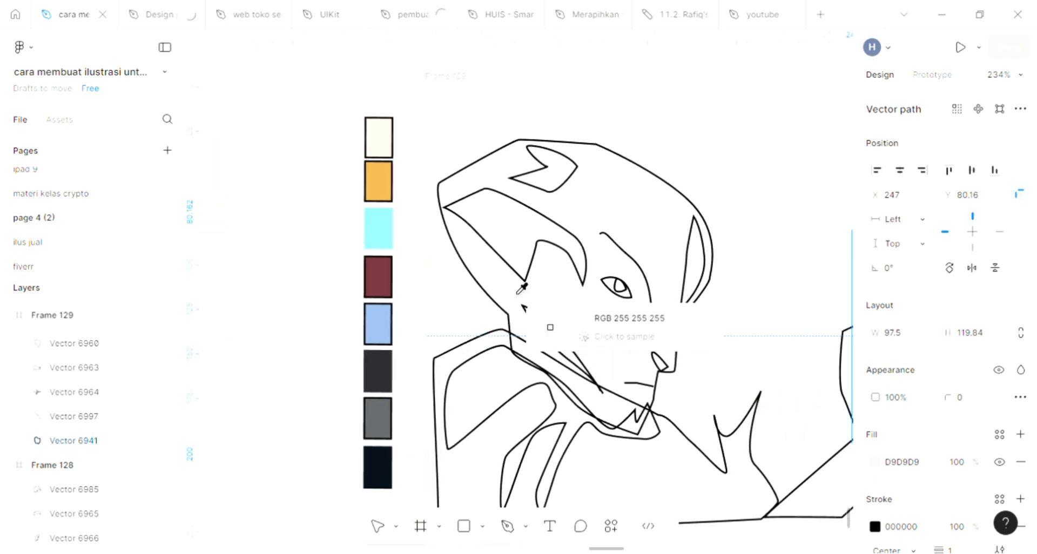
{"action": "left_click", "coordinate": [381, 128]}
{"action": "scroll", "coordinate": [560, 333], "scroll_direction": "right", "scroll_amount": 4}
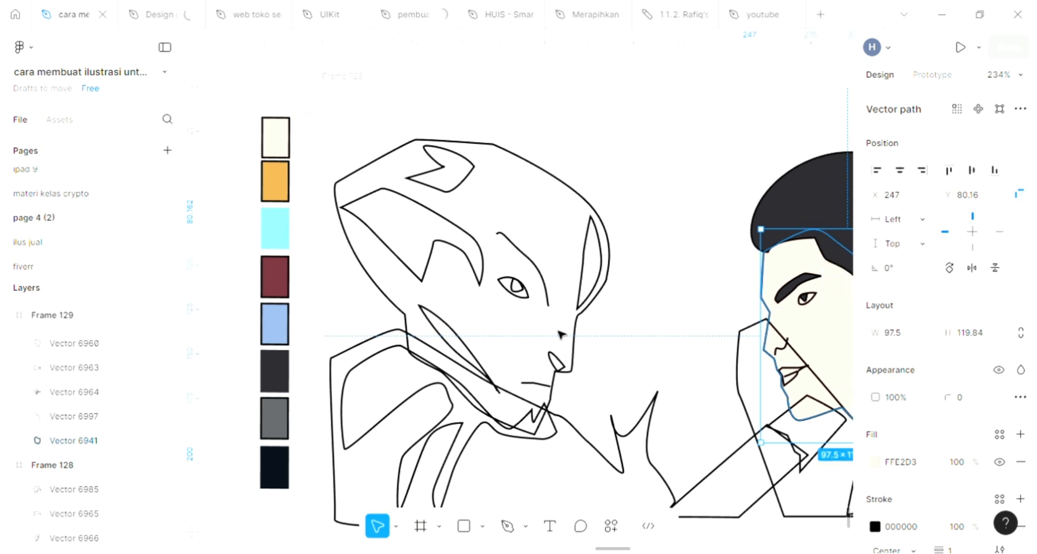
- Add a fill to the man's eye outline and sample white, FFFFFF, for it
{"action": "scroll", "coordinate": [560, 334], "scroll_direction": "right", "scroll_amount": 5}
{"action": "scroll", "coordinate": [560, 334], "scroll_direction": "up", "scroll_amount": 2}
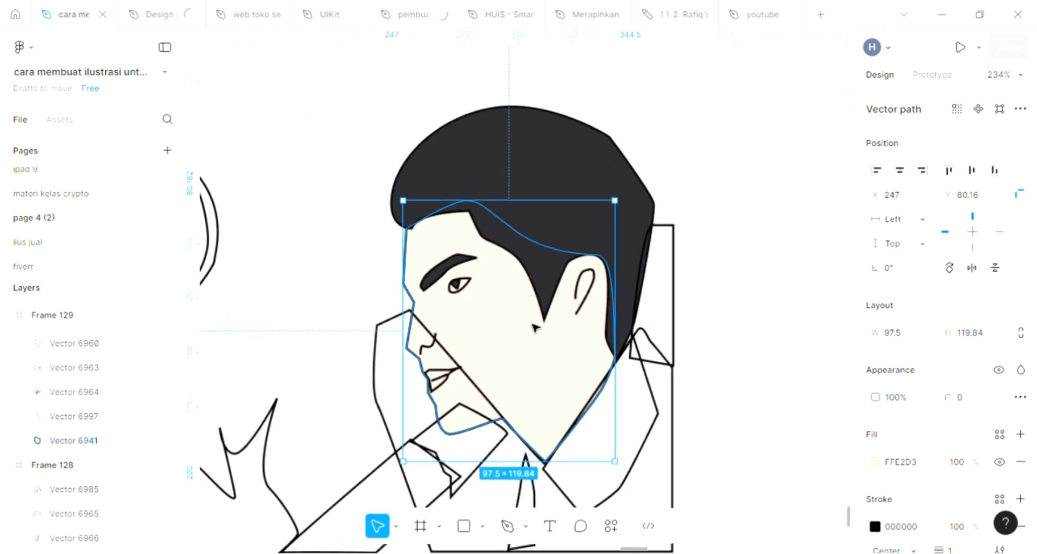
{"action": "scroll", "coordinate": [475, 301], "scroll_direction": "up", "scroll_amount": 2}
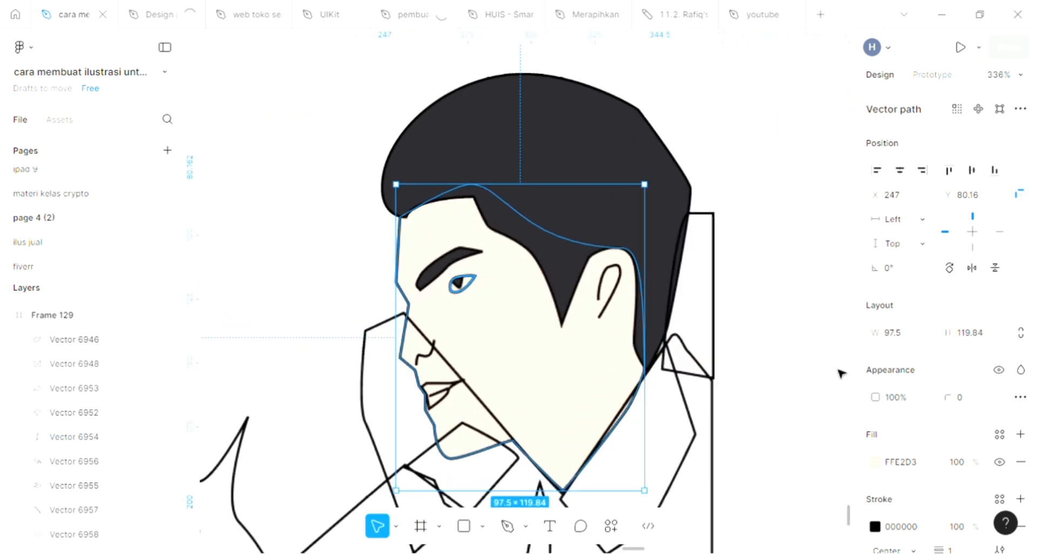
{"action": "left_click", "coordinate": [1020, 434]}
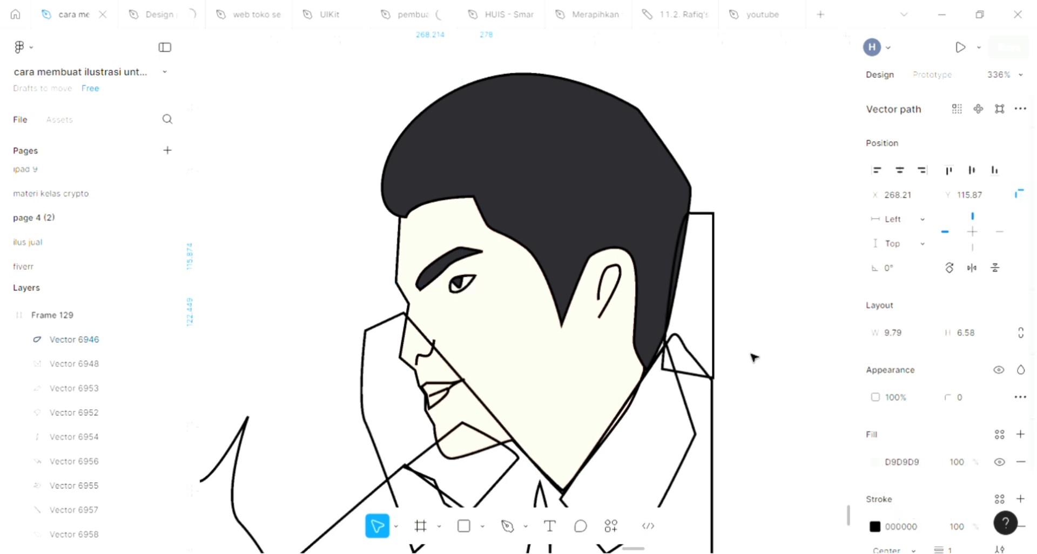
{"action": "key", "text": "i"}
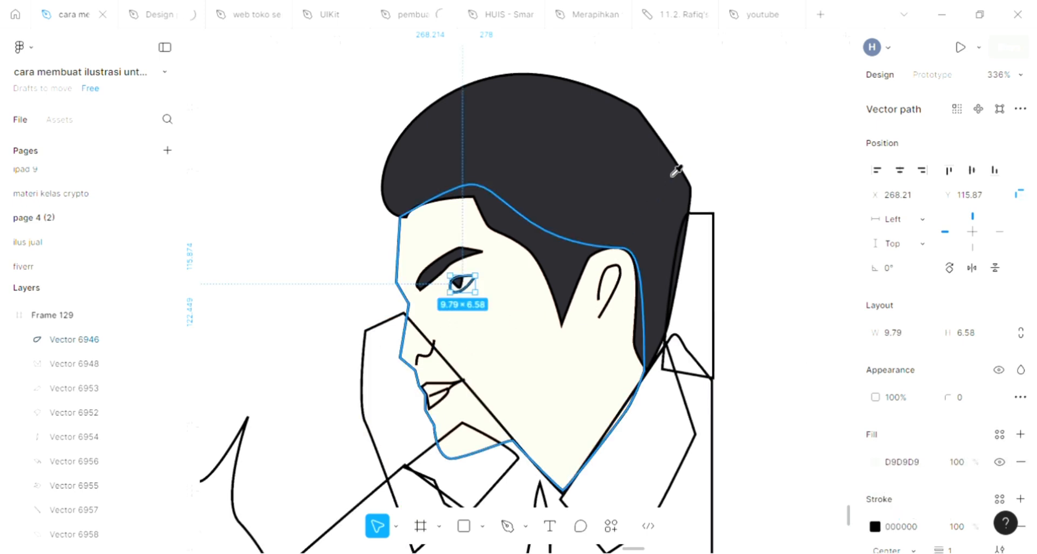
{"action": "left_click", "coordinate": [627, 286]}
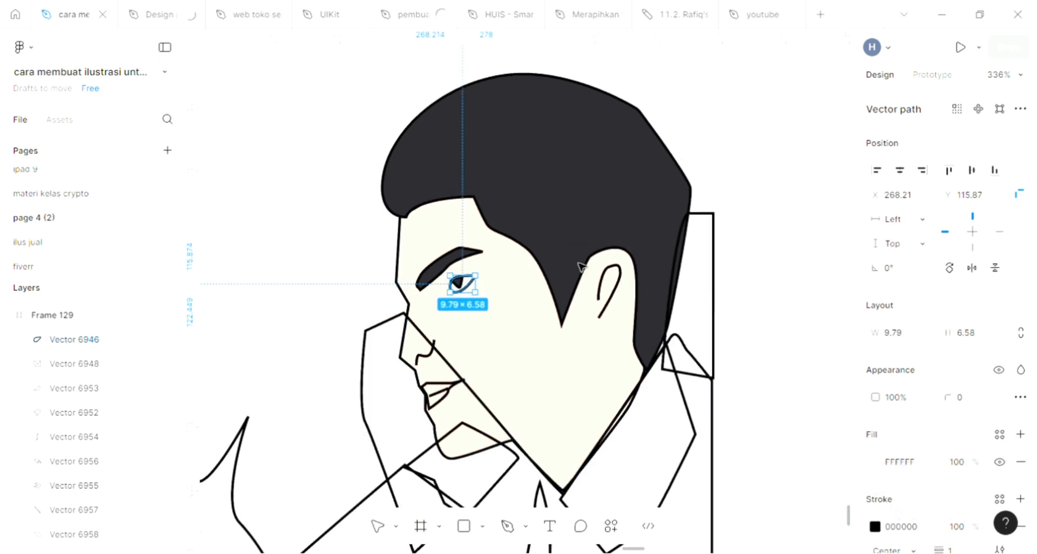
- Add a fill to the man's lips, sample the maroon palette swatch for it and lighten the colour to pink, EAADB6
{"action": "left_click", "coordinate": [457, 386]}
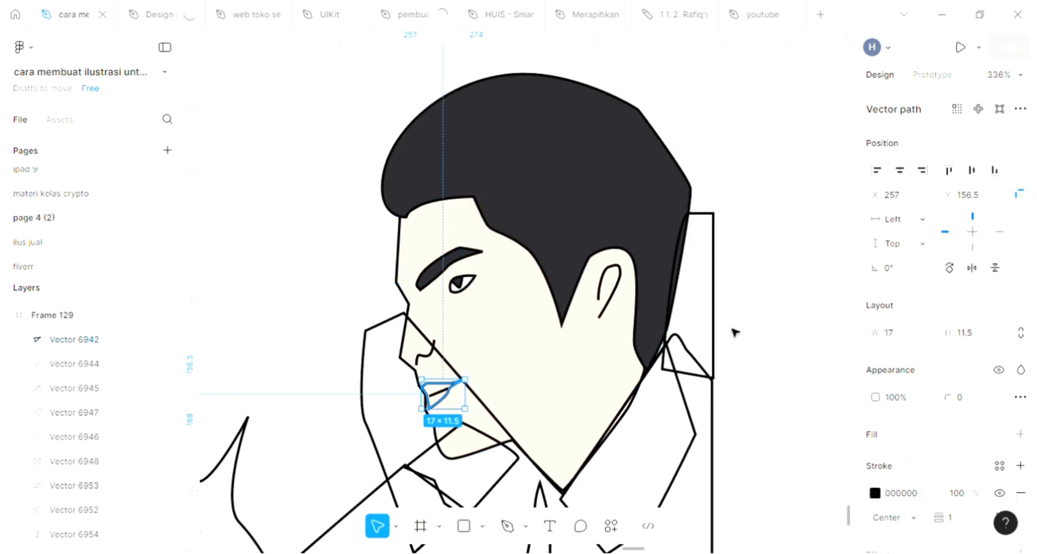
{"action": "left_click", "coordinate": [1019, 434]}
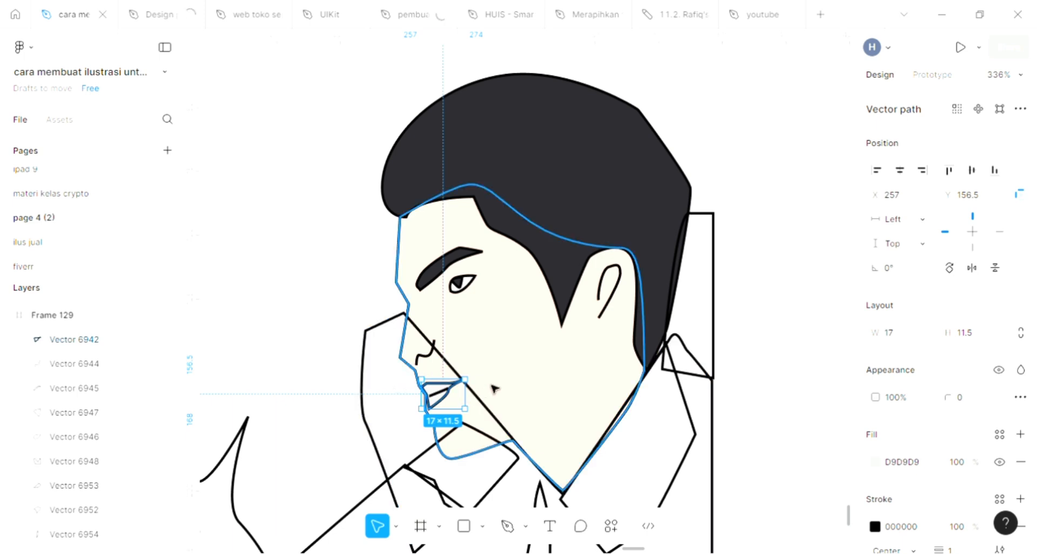
{"action": "scroll", "coordinate": [492, 387], "scroll_direction": "down", "scroll_amount": 5}
{"action": "scroll", "coordinate": [493, 387], "scroll_direction": "left", "scroll_amount": 3}
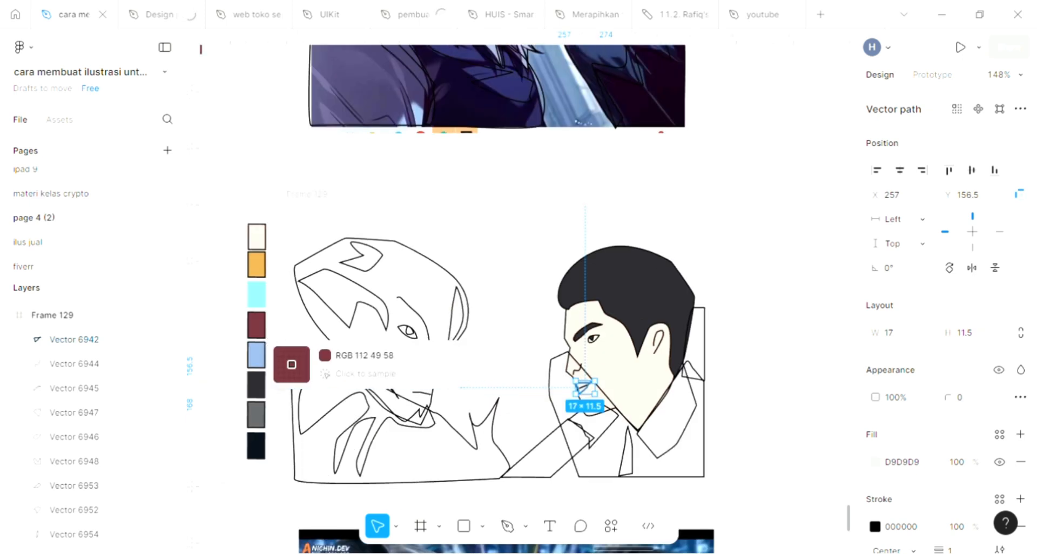
{"action": "left_click", "coordinate": [258, 327]}
{"action": "scroll", "coordinate": [711, 412], "scroll_direction": "up", "scroll_amount": 3}
{"action": "scroll", "coordinate": [709, 410], "scroll_direction": "up", "scroll_amount": 1}
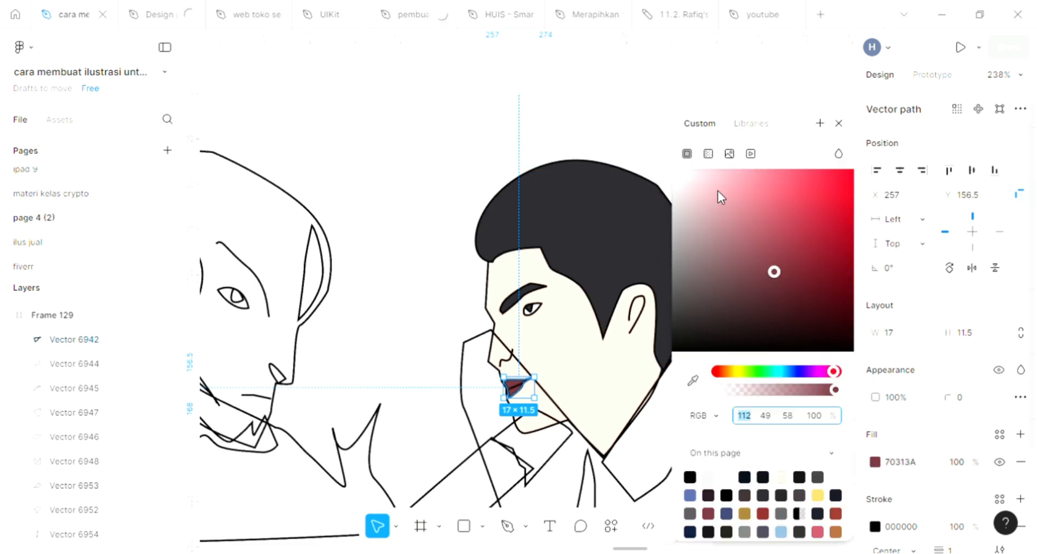
{"action": "left_click", "coordinate": [718, 185]}
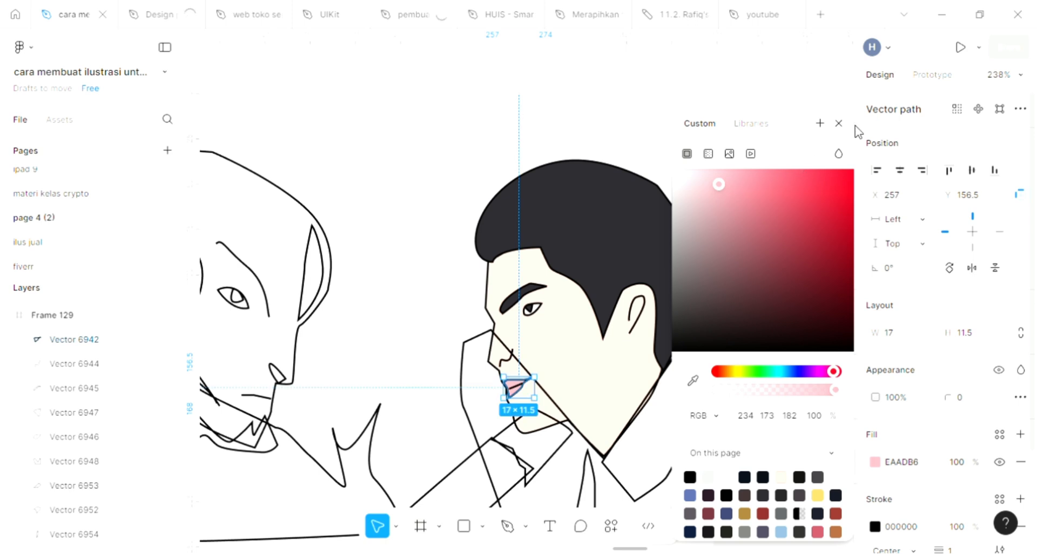
{"action": "left_click", "coordinate": [839, 123]}
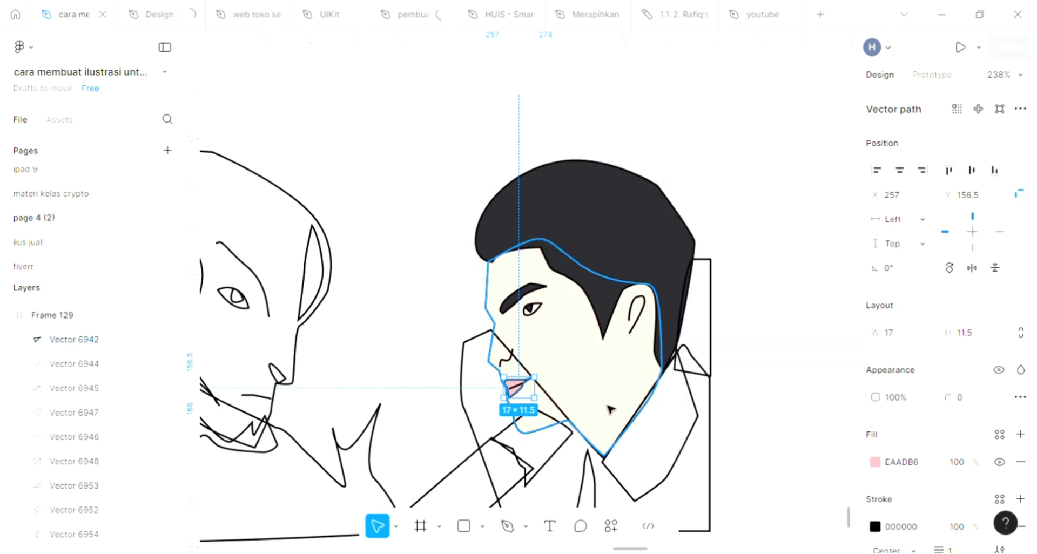
- Draw a closed, narrow curved shadow shape along the man's jawline with the Pen tool, about 21 × 38.5
{"action": "key", "text": "p"}
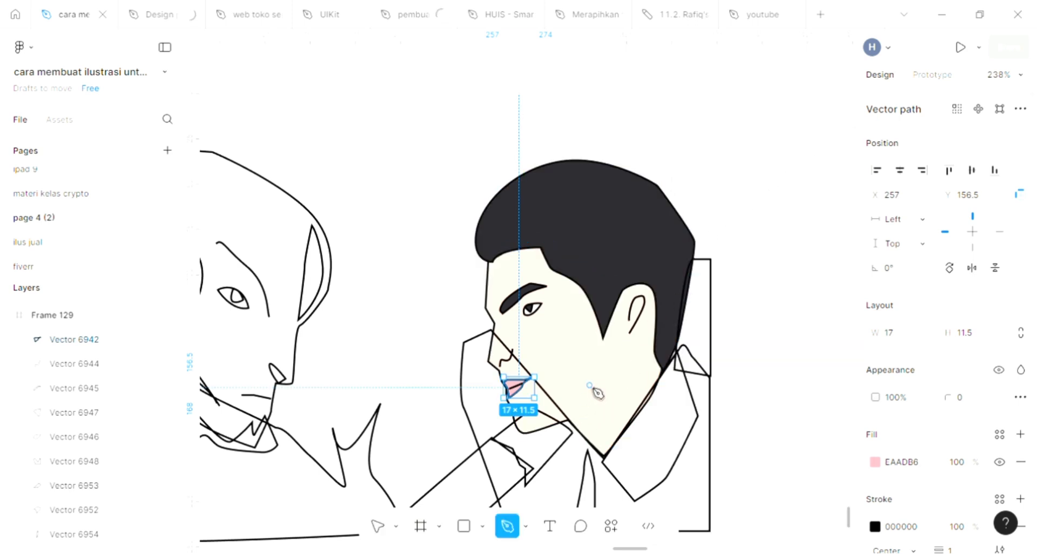
{"action": "scroll", "coordinate": [596, 394], "scroll_direction": "up", "scroll_amount": 4}
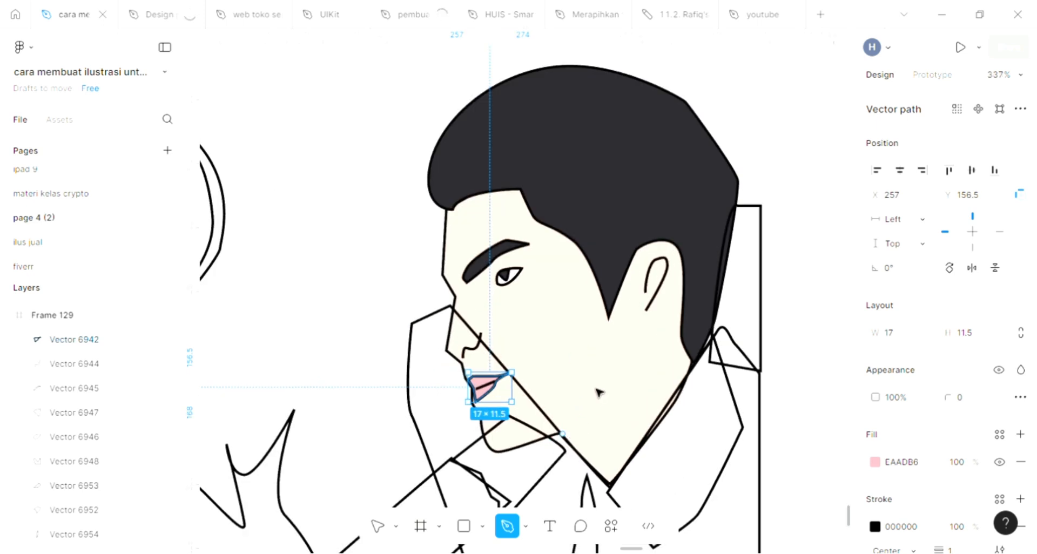
{"action": "left_click_drag", "start_coordinate": [606, 372], "coordinate": [612, 357]}
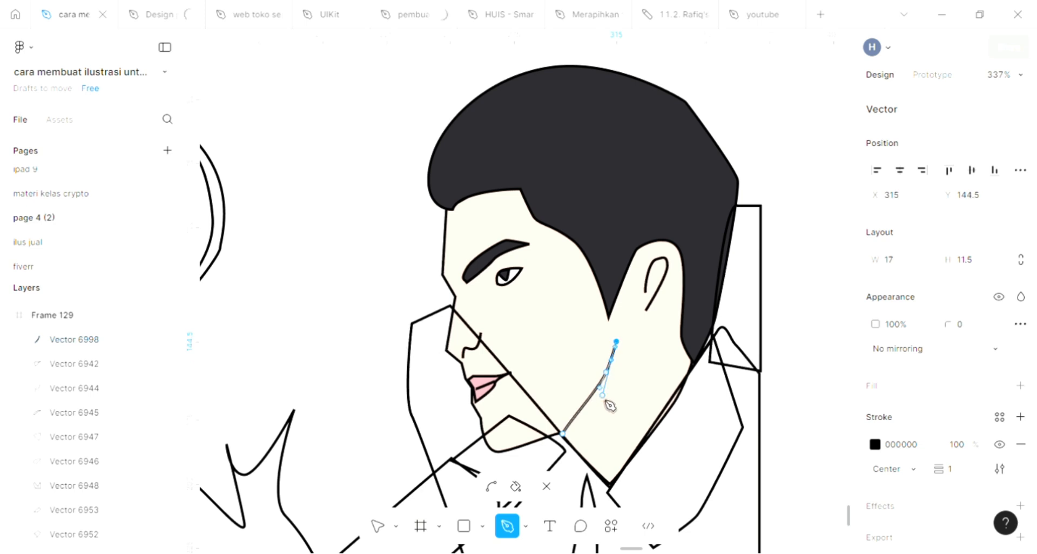
{"action": "left_click_drag", "start_coordinate": [600, 404], "coordinate": [589, 421]}
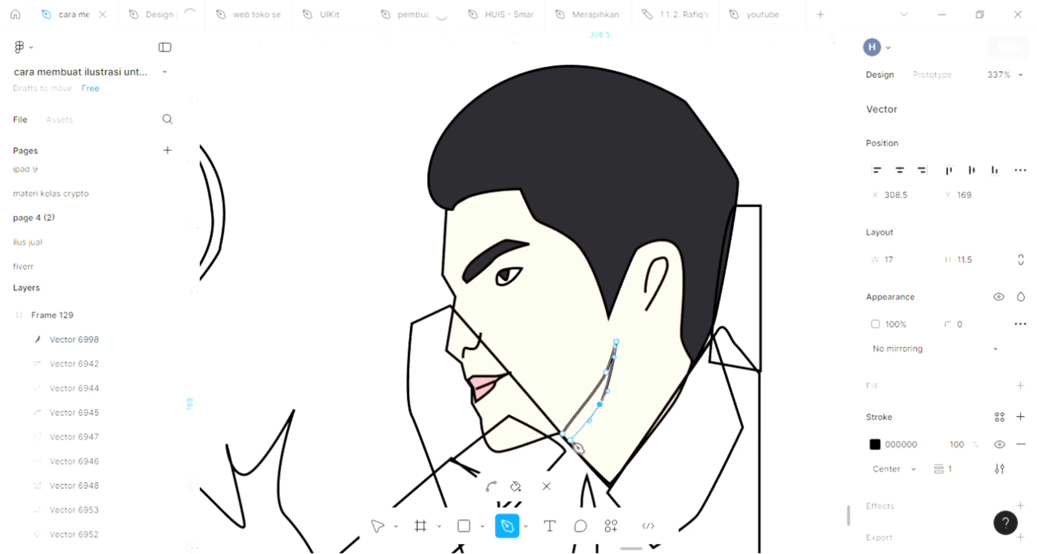
{"action": "left_click_drag", "start_coordinate": [567, 438], "coordinate": [624, 427]}
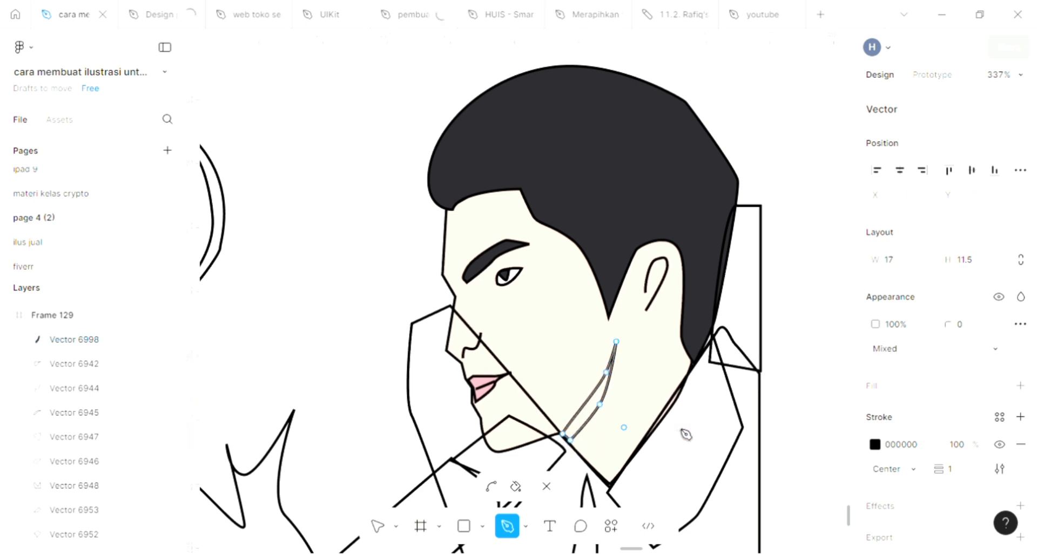
- Fill the jawline shadow with the hair's dark grey, 29282D, at 50% opacity, remove its stroke and finish editing the path
{"action": "left_click", "coordinate": [1020, 386]}
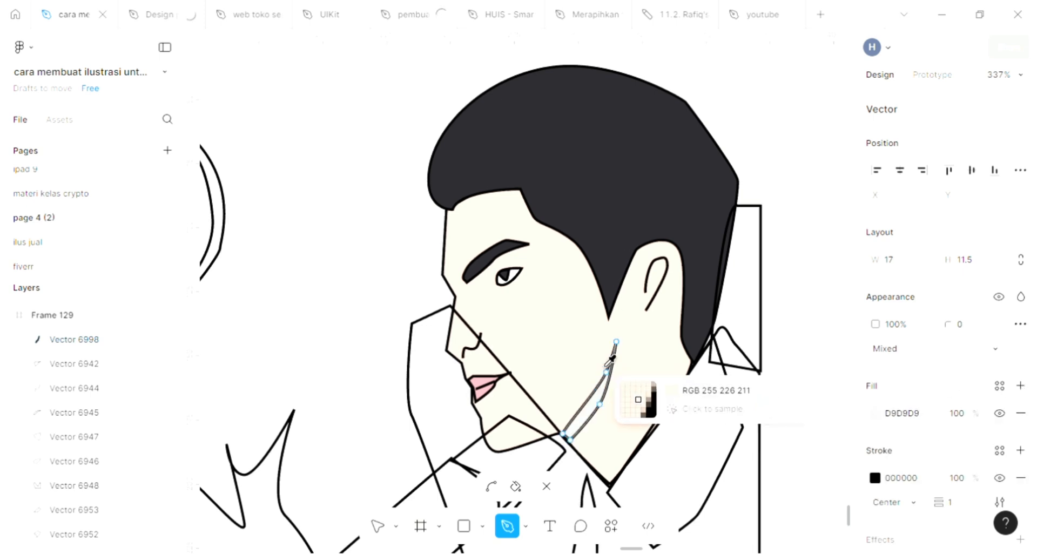
{"action": "left_click", "coordinate": [668, 401]}
{"action": "left_click", "coordinate": [957, 415]}
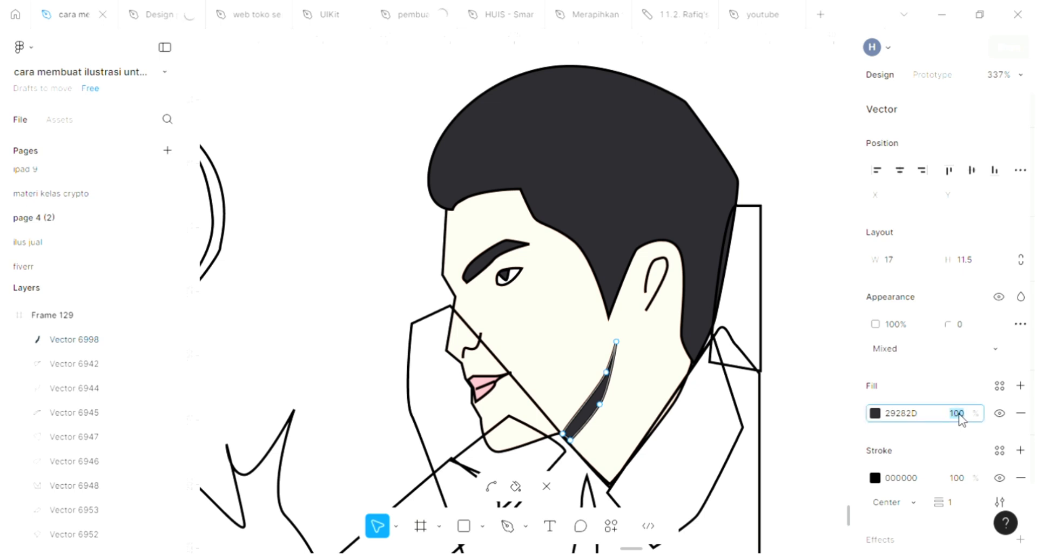
{"action": "type", "text": "50"}
{"action": "key", "text": "Return"}
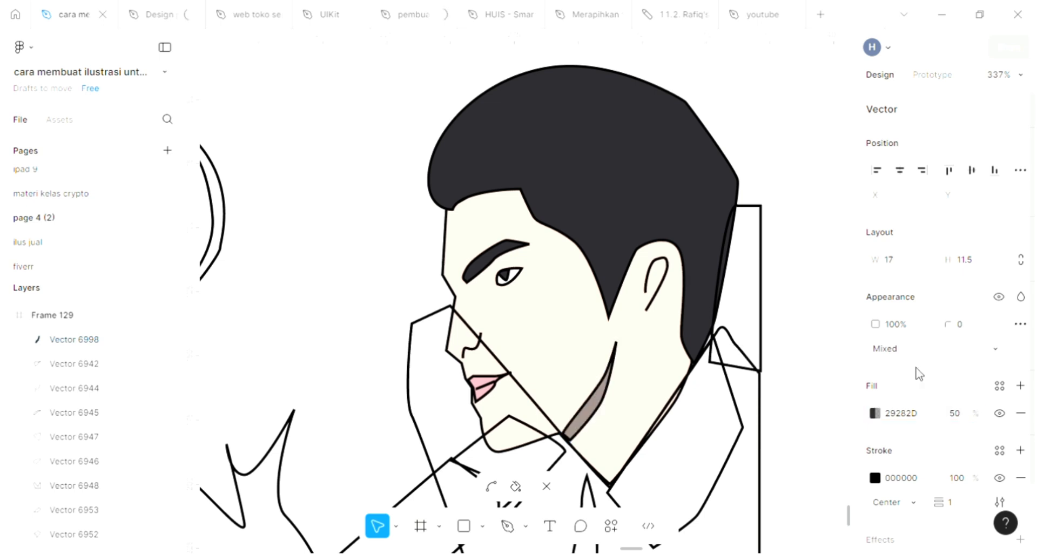
{"action": "left_click", "coordinate": [1021, 478]}
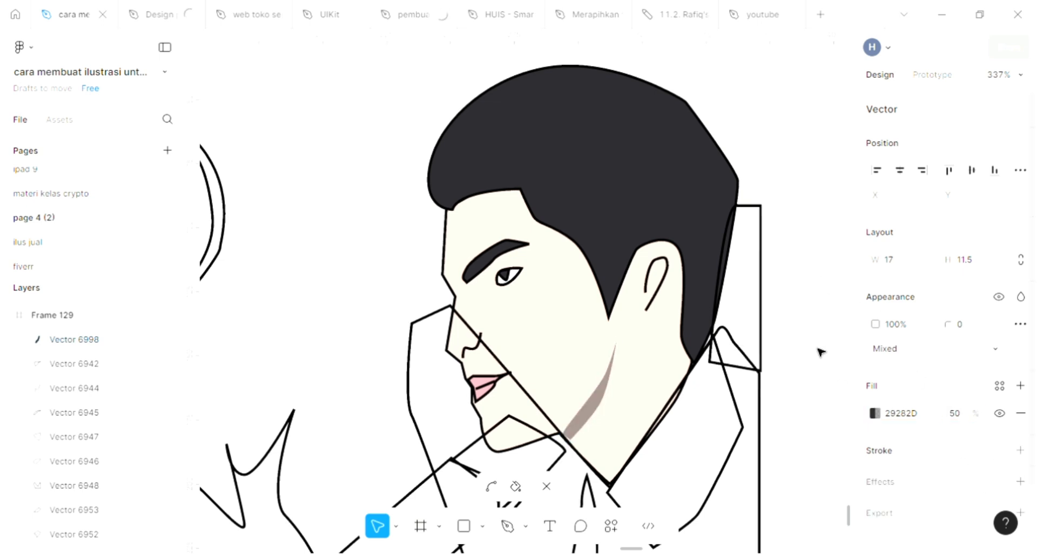
{"action": "key", "text": "Escape"}
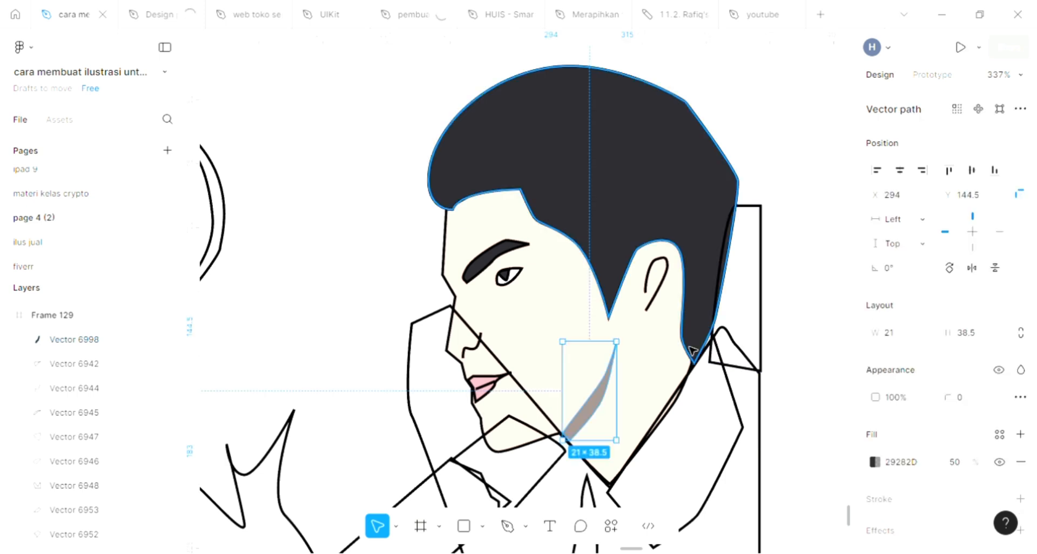
- Add a D9D9D9 fill to the man's shirt collar outline and bring the shape to the front
{"action": "scroll", "coordinate": [692, 351], "scroll_direction": "down", "scroll_amount": 5}
{"action": "scroll", "coordinate": [745, 399], "scroll_direction": "down", "scroll_amount": 1}
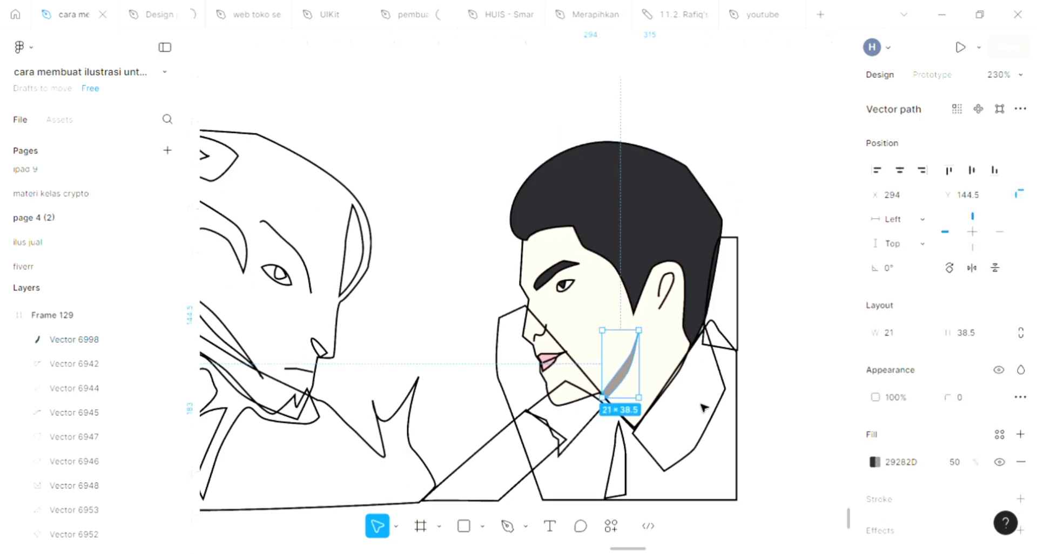
{"action": "left_click", "coordinate": [694, 419]}
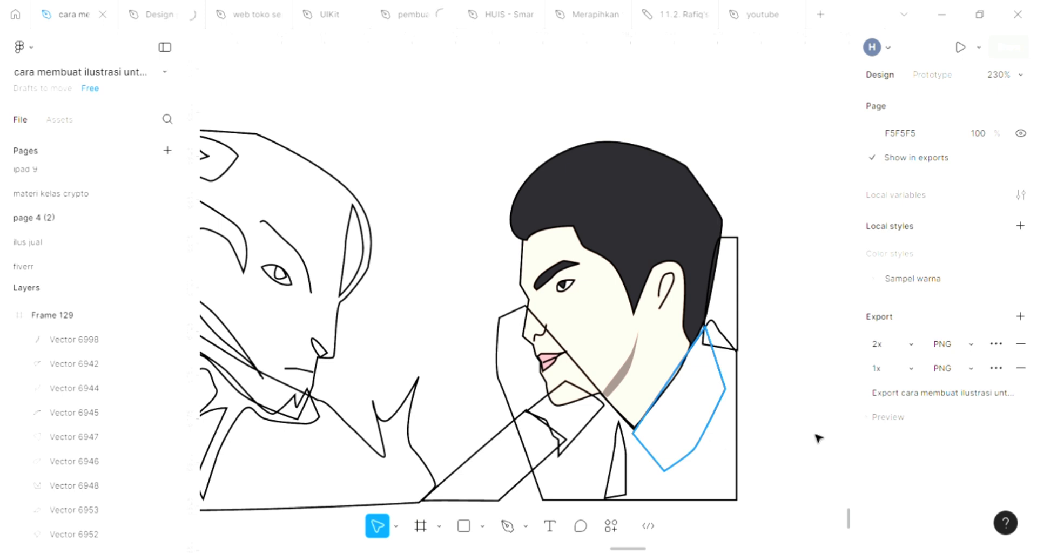
{"action": "left_click", "coordinate": [711, 416]}
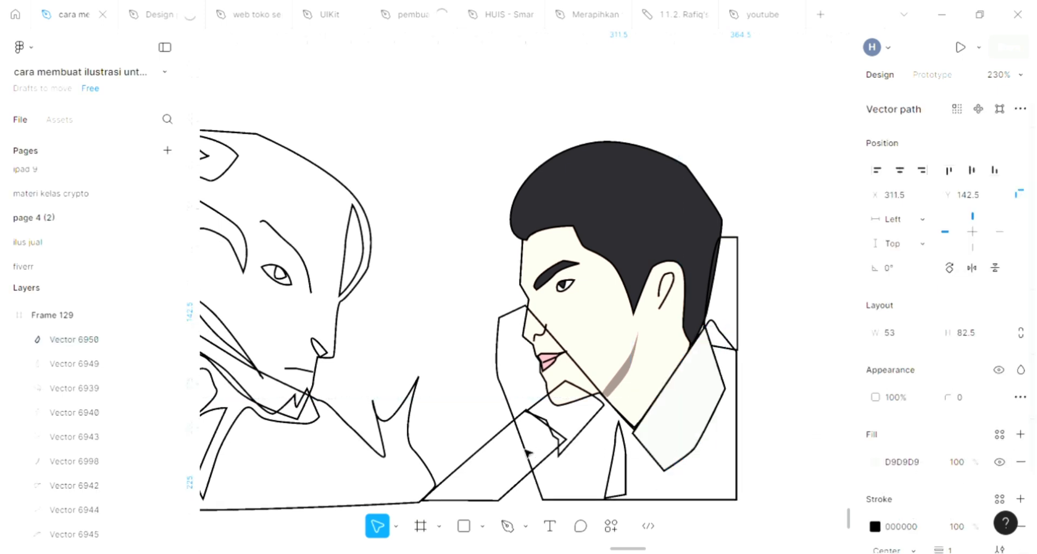
{"action": "left_click", "coordinate": [715, 443]}
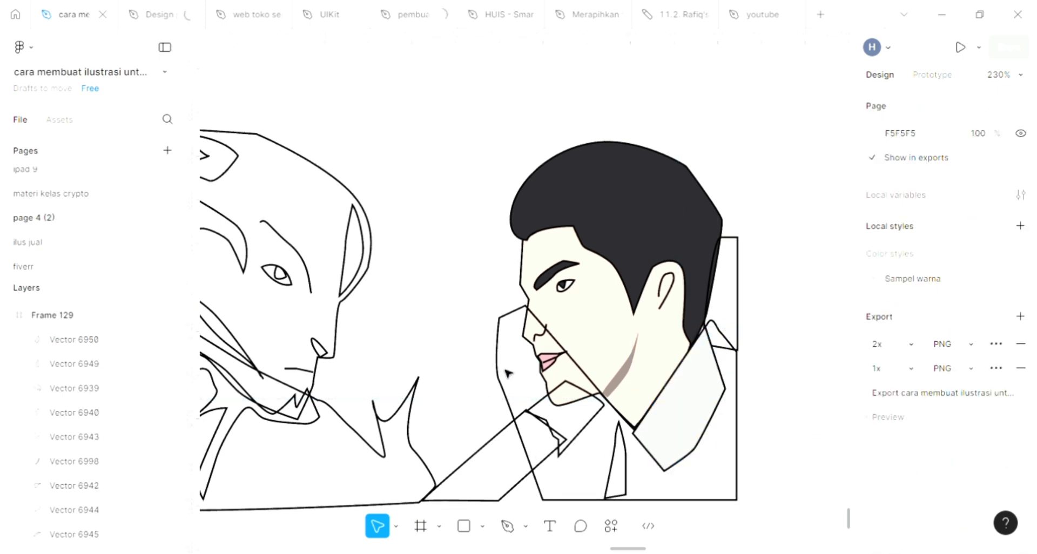
- Add a fill to the man's jacket outline, send it behind the other shapes and sample the maroon palette swatch, 70313A
{"action": "left_click", "coordinate": [513, 405]}
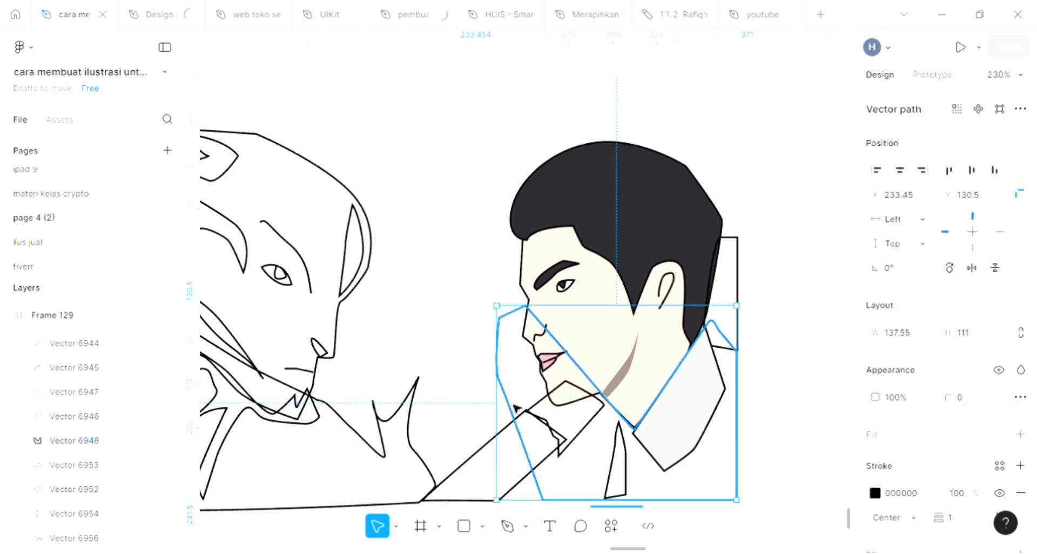
{"action": "left_click", "coordinate": [1020, 434]}
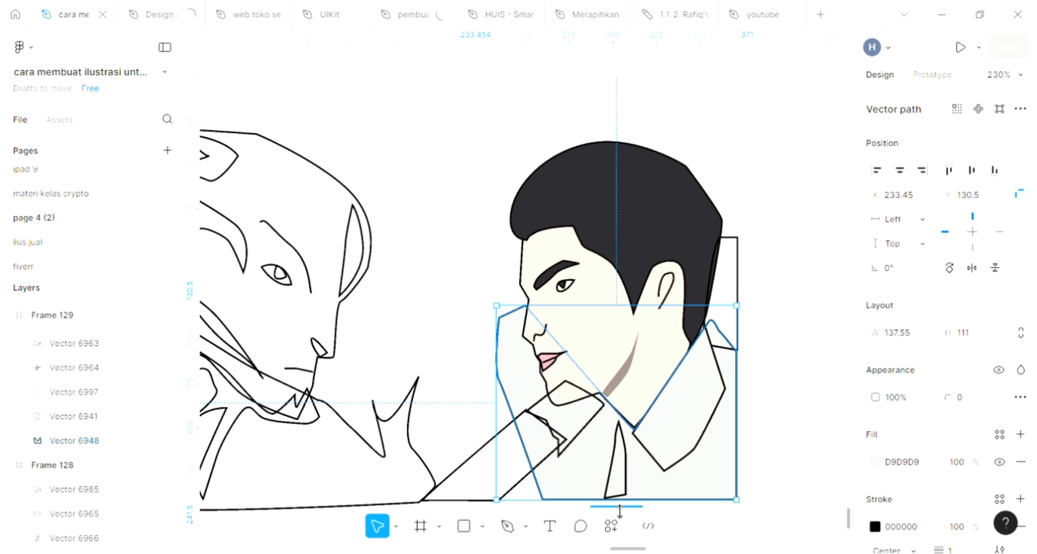
{"action": "scroll", "coordinate": [550, 490], "scroll_direction": "left", "scroll_amount": 5}
{"action": "scroll", "coordinate": [549, 490], "scroll_direction": "left", "scroll_amount": 3}
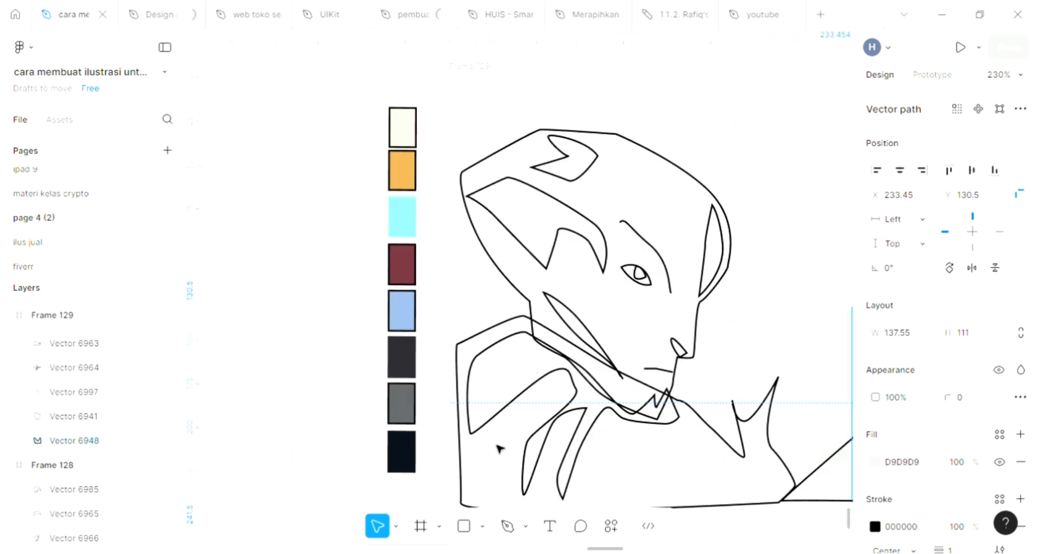
{"action": "key", "text": "i"}
{"action": "left_click", "coordinate": [413, 306]}
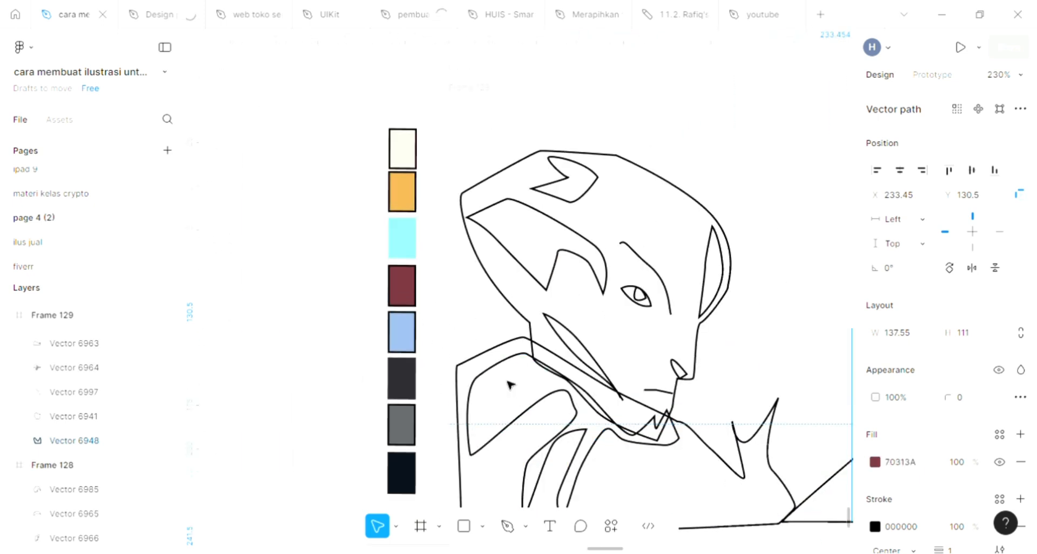
{"action": "scroll", "coordinate": [507, 384], "scroll_direction": "right", "scroll_amount": 10}
{"action": "scroll", "coordinate": [509, 385], "scroll_direction": "right", "scroll_amount": 3}
{"action": "scroll", "coordinate": [509, 384], "scroll_direction": "down", "scroll_amount": 2}
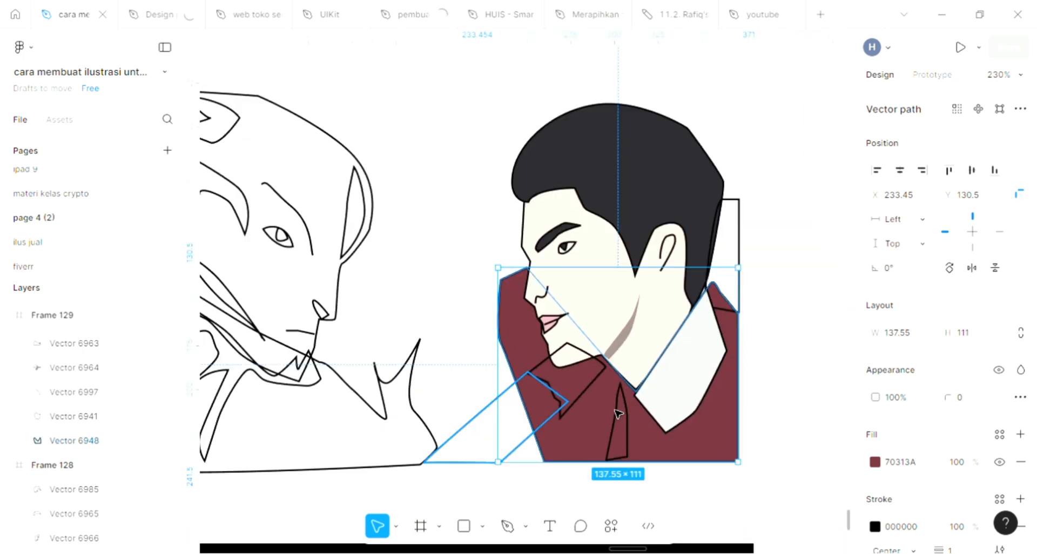
- Add D9D9D9 fills to the narrow strip on the jacket front, the forearm outline and the shape below the chin
{"action": "scroll", "coordinate": [644, 418], "scroll_direction": "right", "scroll_amount": 1}
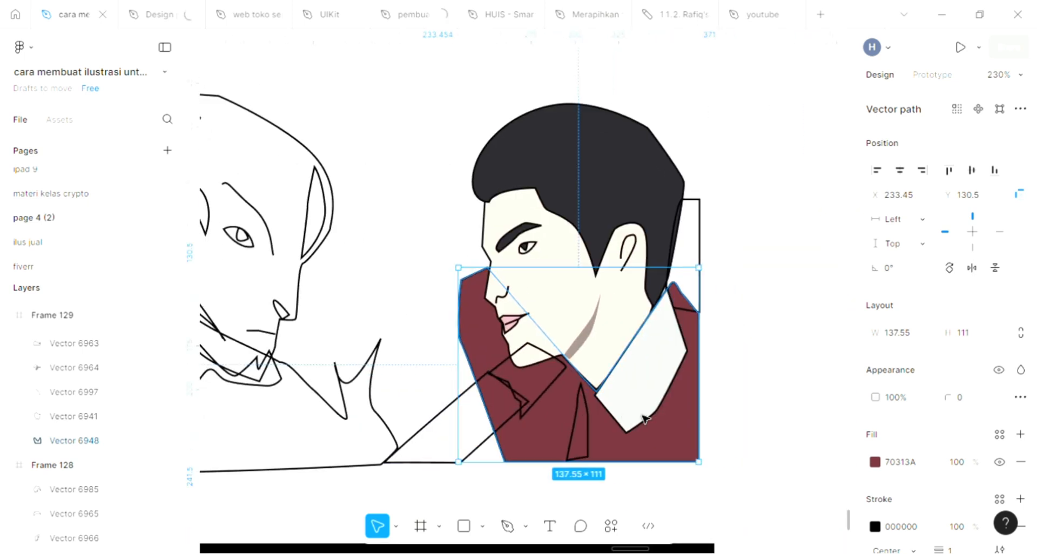
{"action": "left_click", "coordinate": [596, 450]}
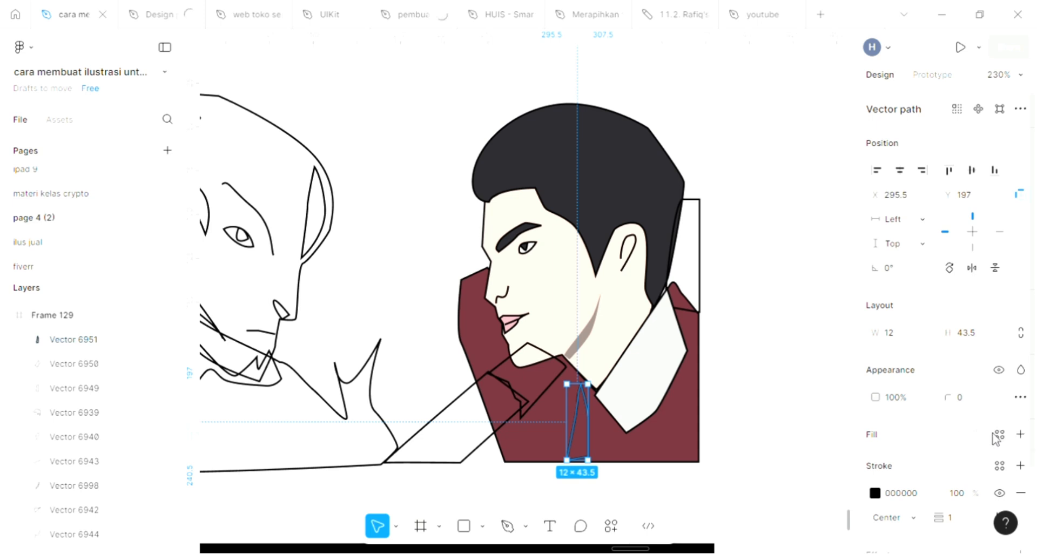
{"action": "left_click", "coordinate": [1020, 434]}
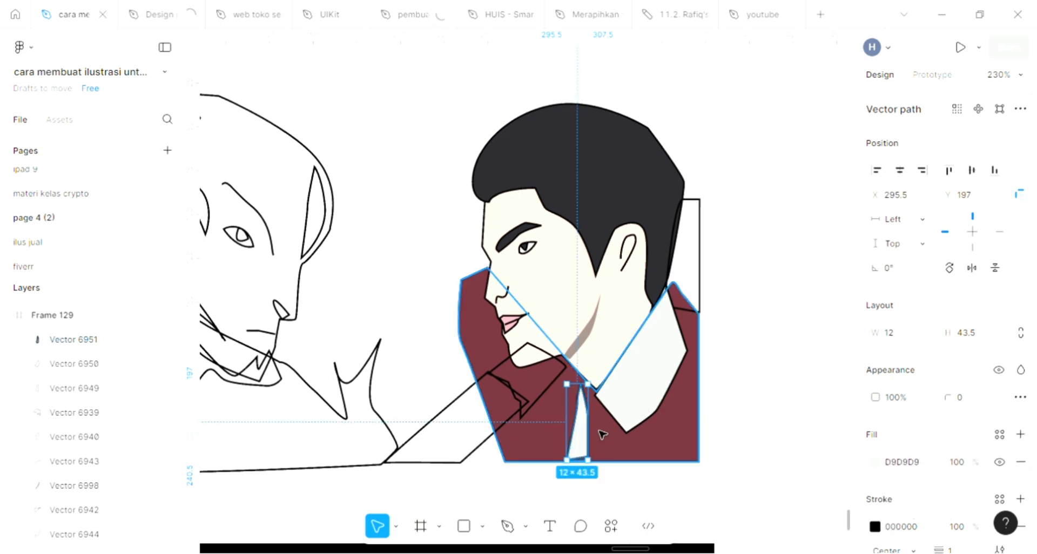
{"action": "left_click", "coordinate": [432, 440]}
{"action": "scroll", "coordinate": [432, 439], "scroll_direction": "right", "scroll_amount": 2}
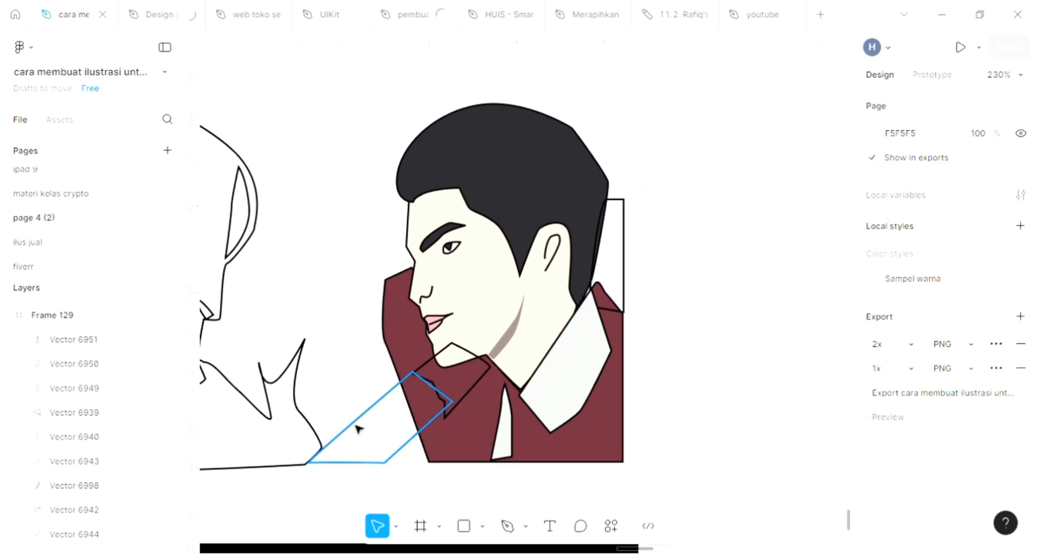
{"action": "left_click", "coordinate": [1020, 435]}
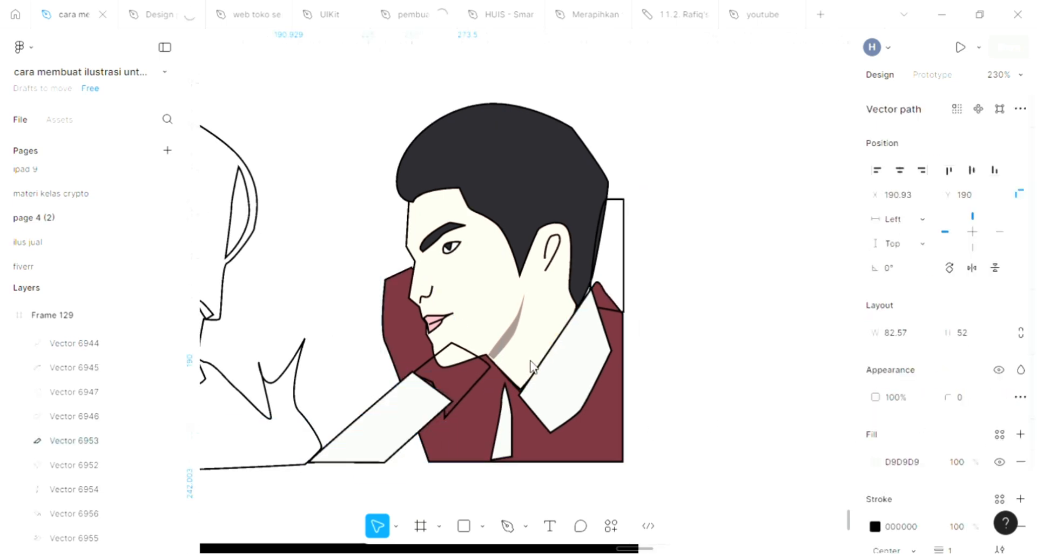
{"action": "left_click", "coordinate": [483, 381]}
{"action": "left_click", "coordinate": [1020, 435]}
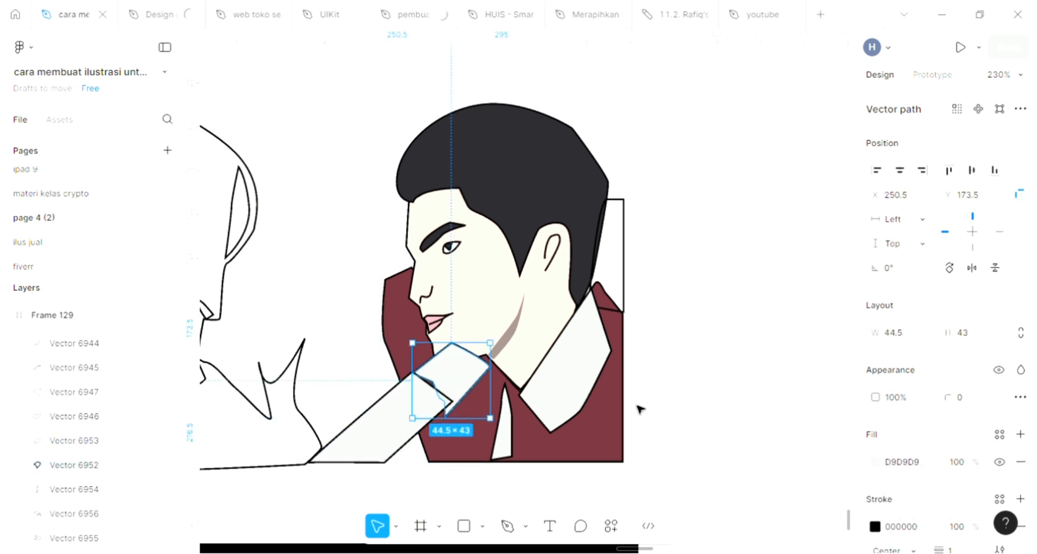
- Edit the path of the D9D9D9 shape below the man's chin, moving its forearm-side corner point slightly outward onto the forearm's edge
{"action": "scroll", "coordinate": [418, 396], "scroll_direction": "up", "scroll_amount": 2}
{"action": "scroll", "coordinate": [419, 396], "scroll_direction": "up", "scroll_amount": 5}
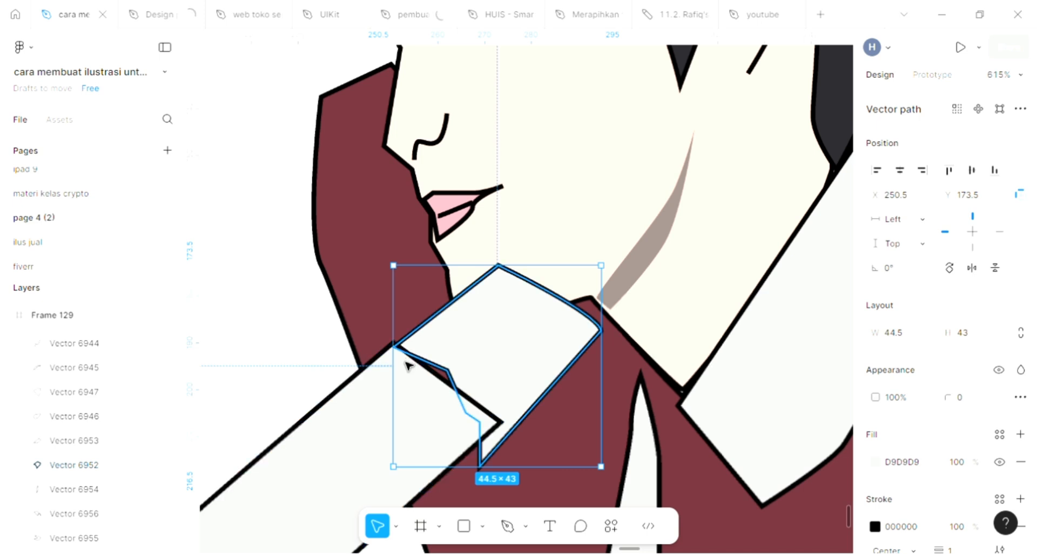
{"action": "double_click", "coordinate": [407, 366]}
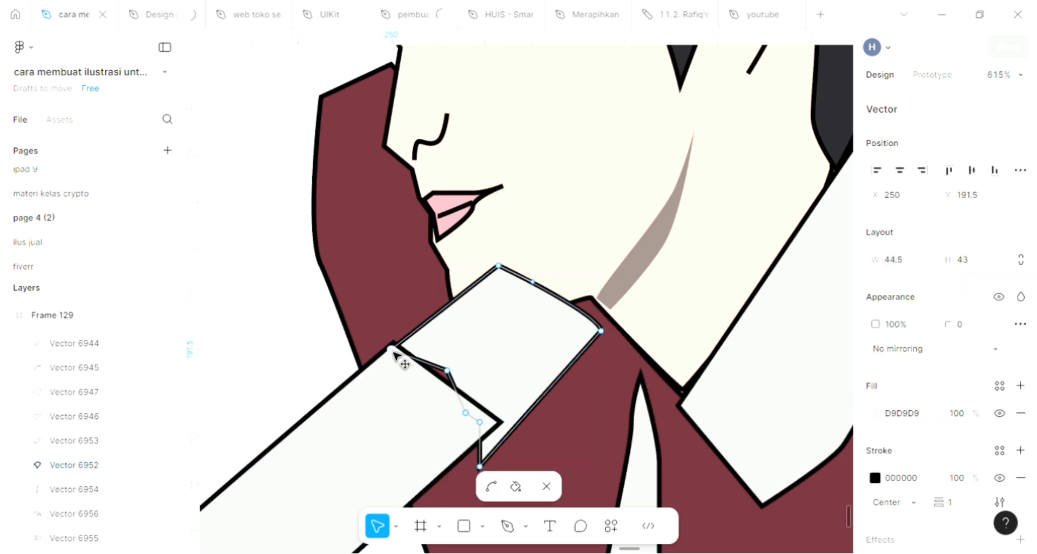
{"action": "left_click_drag", "start_coordinate": [393, 350], "coordinate": [387, 351]}
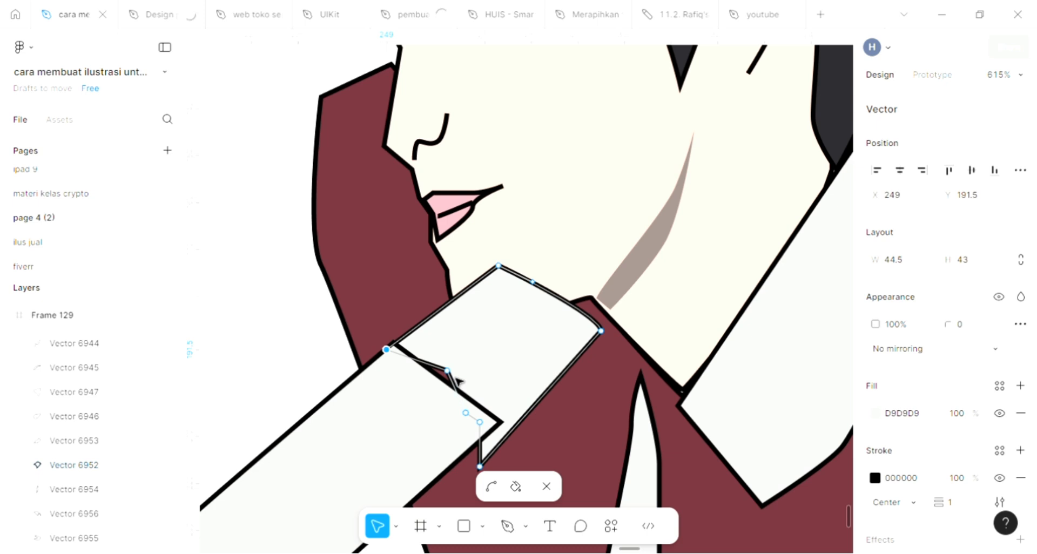
- Fill the shape below the chin with the light blue sampled from the palette, 8BAAD2, and finish editing the path
{"action": "scroll", "coordinate": [456, 383], "scroll_direction": "down", "scroll_amount": 5}
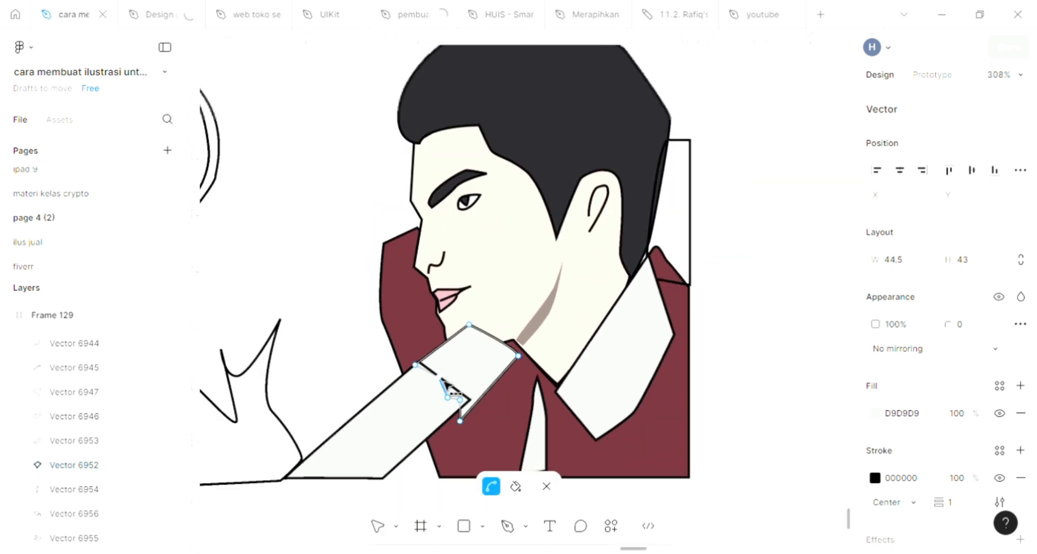
{"action": "scroll", "coordinate": [449, 384], "scroll_direction": "down", "scroll_amount": 2}
{"action": "scroll", "coordinate": [448, 384], "scroll_direction": "left", "scroll_amount": 10}
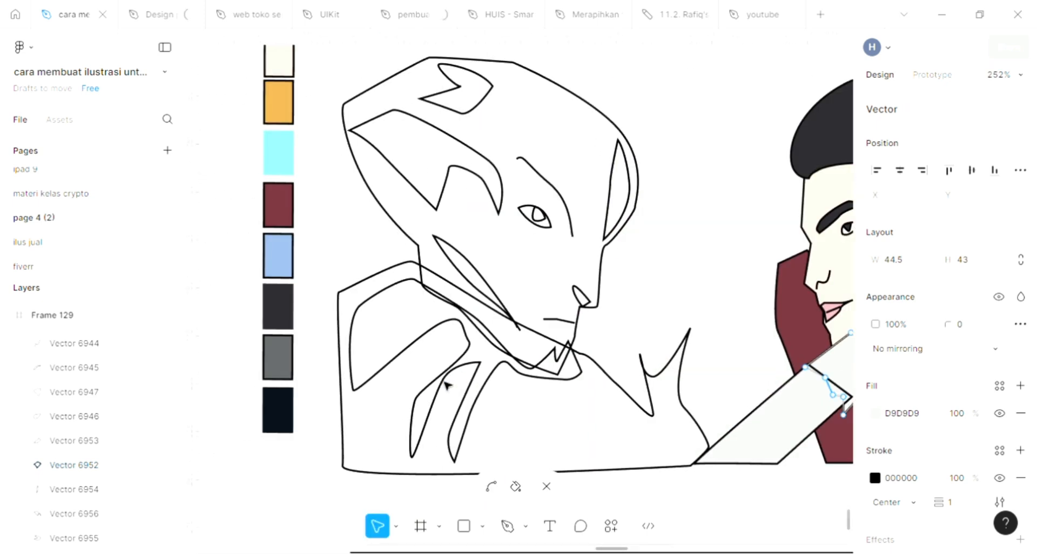
{"action": "key", "text": "i"}
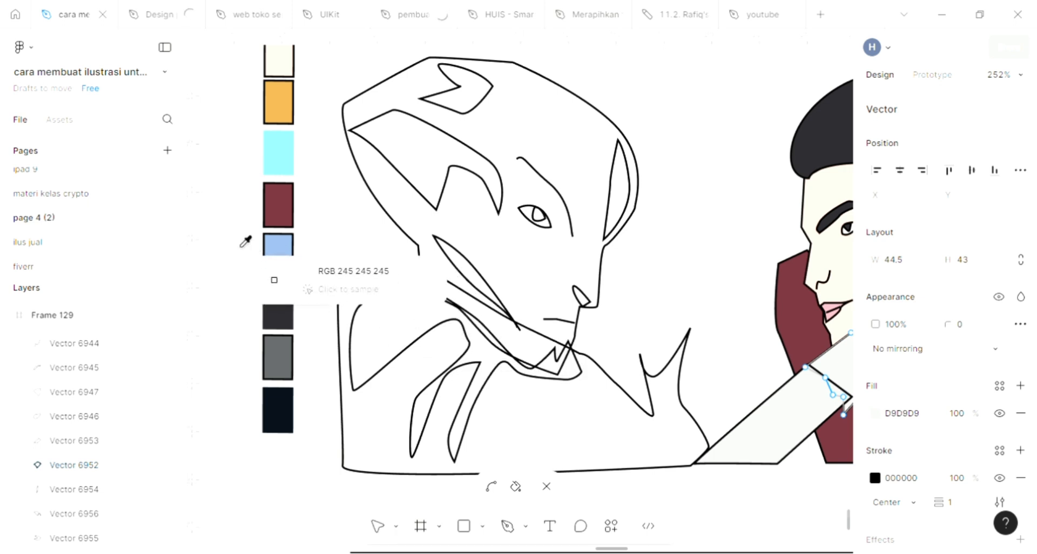
{"action": "left_click", "coordinate": [273, 248]}
{"action": "scroll", "coordinate": [442, 412], "scroll_direction": "right", "scroll_amount": 15}
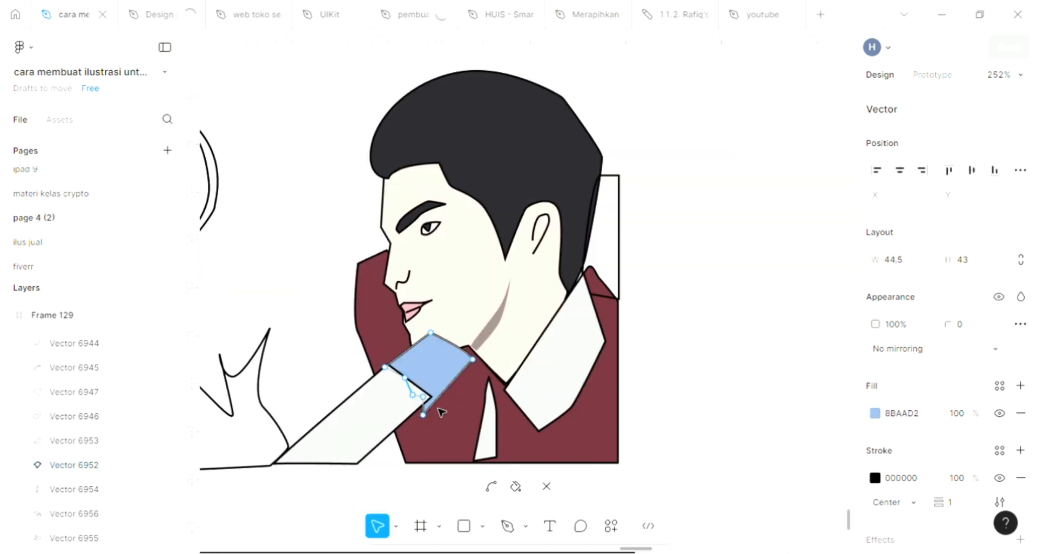
{"action": "key", "text": "Escape"}
- Send the man's forearm shape to the back and place the maroon jacket behind it
{"action": "scroll", "coordinate": [394, 417], "scroll_direction": "right", "scroll_amount": 10}
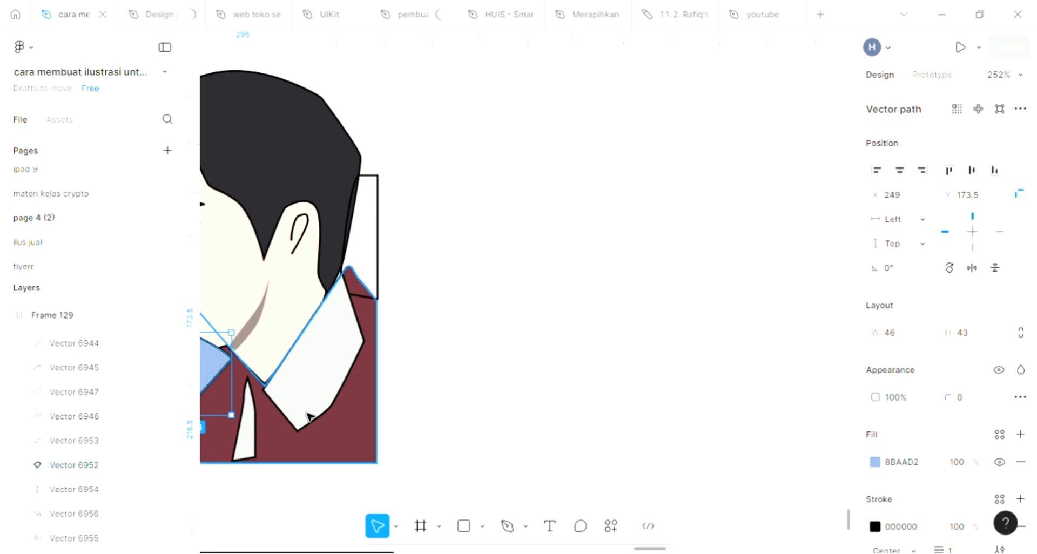
{"action": "scroll", "coordinate": [298, 427], "scroll_direction": "left", "scroll_amount": 3}
{"action": "scroll", "coordinate": [298, 428], "scroll_direction": "left", "scroll_amount": 3}
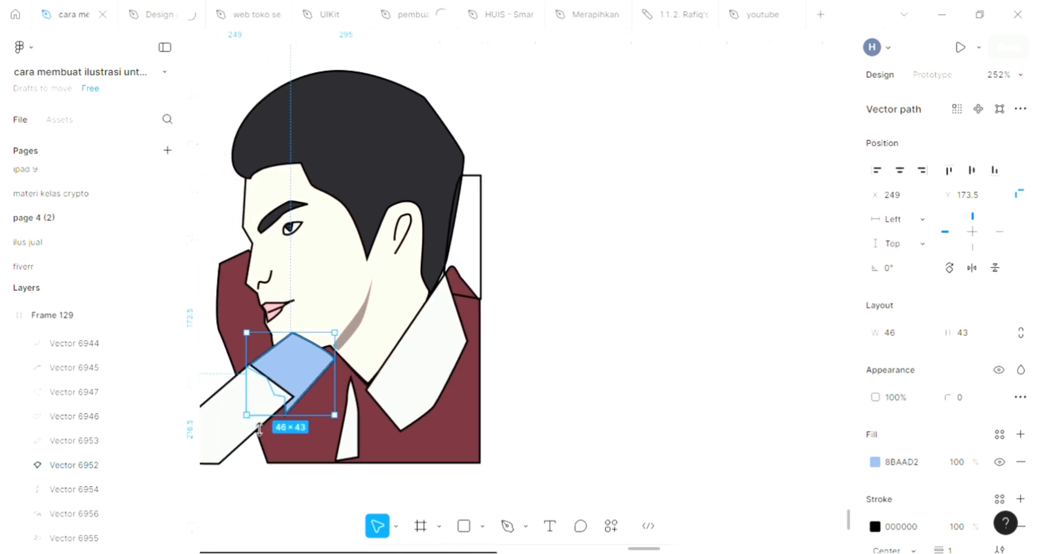
{"action": "left_click", "coordinate": [238, 424]}
{"action": "key", "text": "ctrl+shift+bracketleft"}
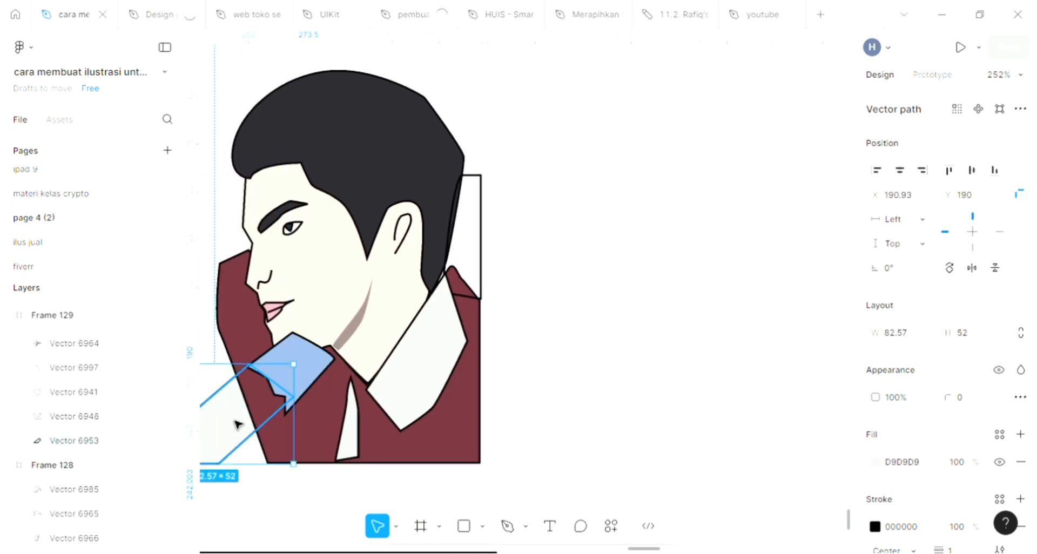
{"action": "left_click", "coordinate": [327, 400]}
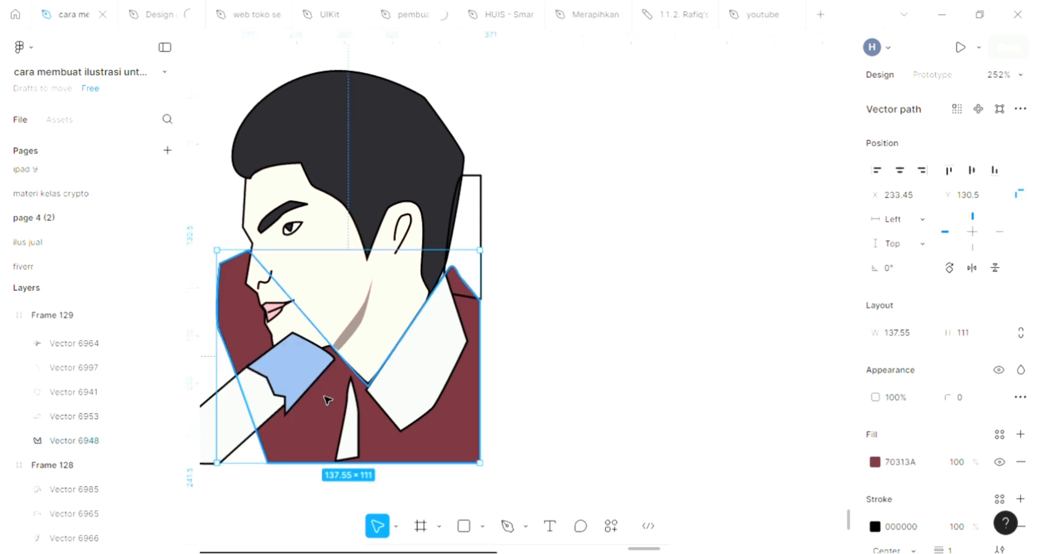
- Send the blue shape behind the man's face and forearm, then send the maroon jacket to the back beneath it
{"action": "left_click", "coordinate": [291, 387]}
{"action": "key", "text": "ctrl+shift+bracketleft"}
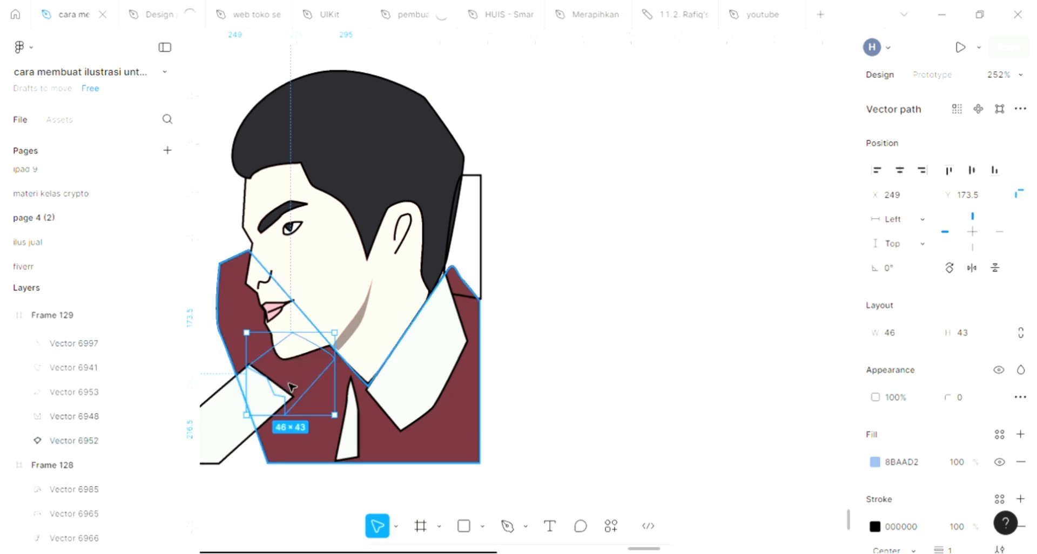
{"action": "left_click", "coordinate": [295, 447]}
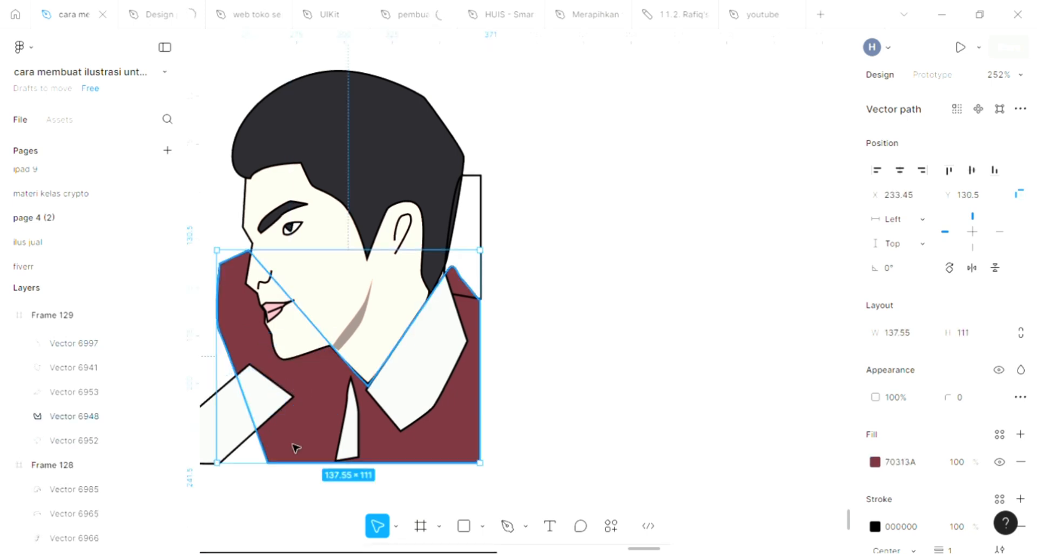
{"action": "key", "text": "ctrl+shift+bracketleft"}
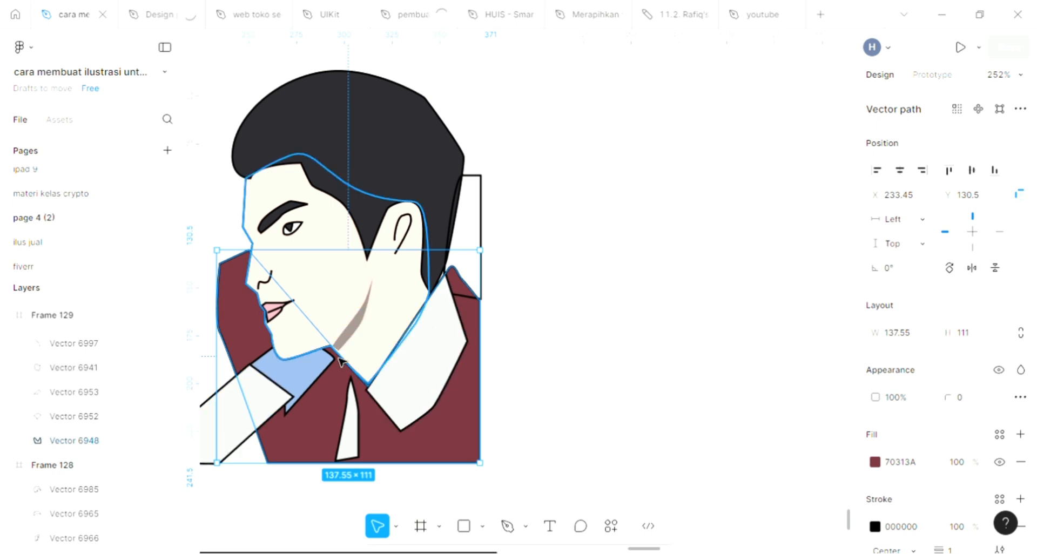
- Send the forearm shape behind the blue shape, then send the maroon jacket to the very back
{"action": "scroll", "coordinate": [368, 418], "scroll_direction": "left", "scroll_amount": 5}
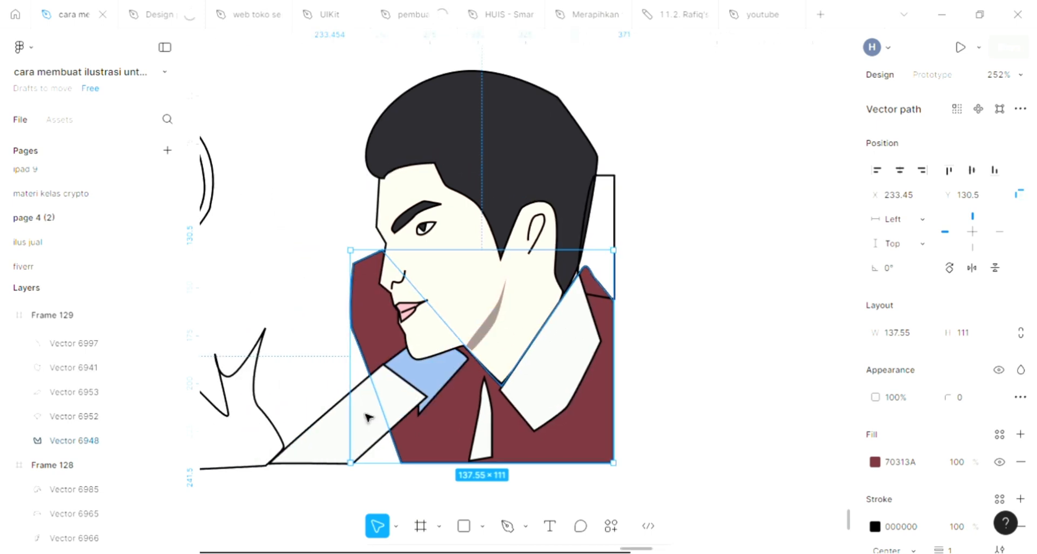
{"action": "left_click", "coordinate": [339, 421]}
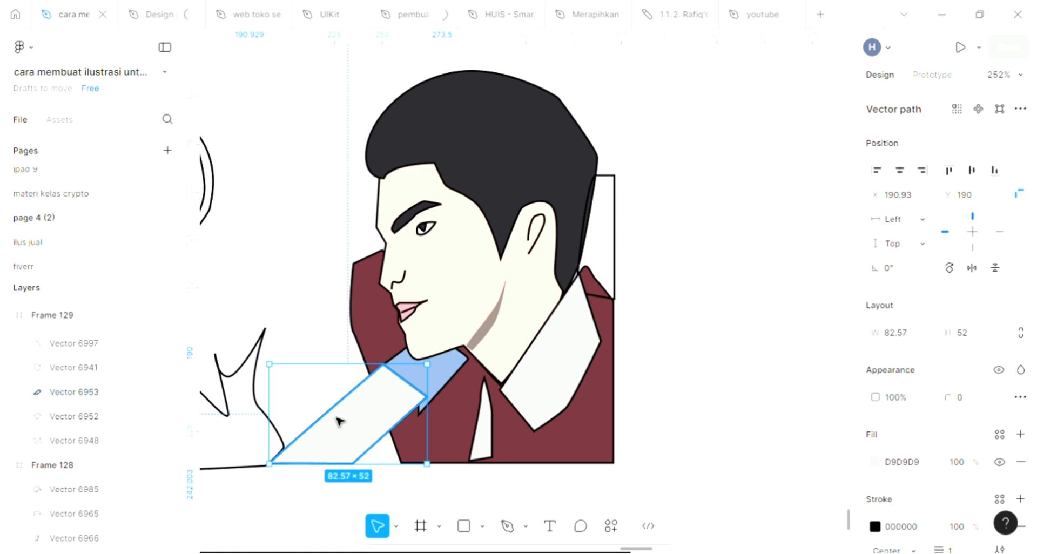
{"action": "key", "text": "ctrl+shift+bracketleft"}
{"action": "left_click", "coordinate": [466, 424]}
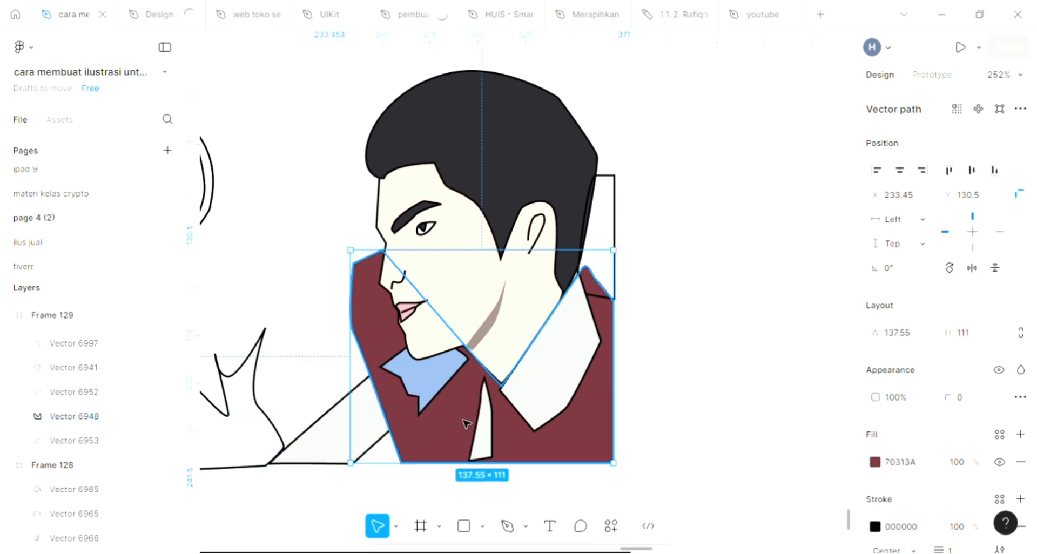
{"action": "key", "text": "ctrl+shift+bracketleft"}
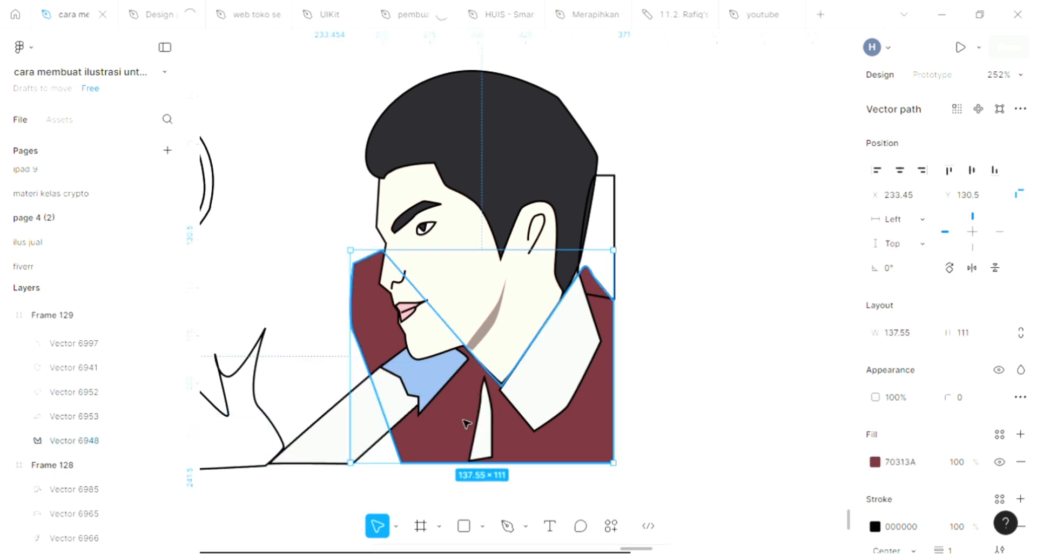
- Edit the blue shape's path, pulling its corner point near the jawline shadow outward toward the neck, and finish editing
{"action": "double_click", "coordinate": [444, 368]}
{"action": "left_click_drag", "start_coordinate": [468, 360], "coordinate": [484, 352]}
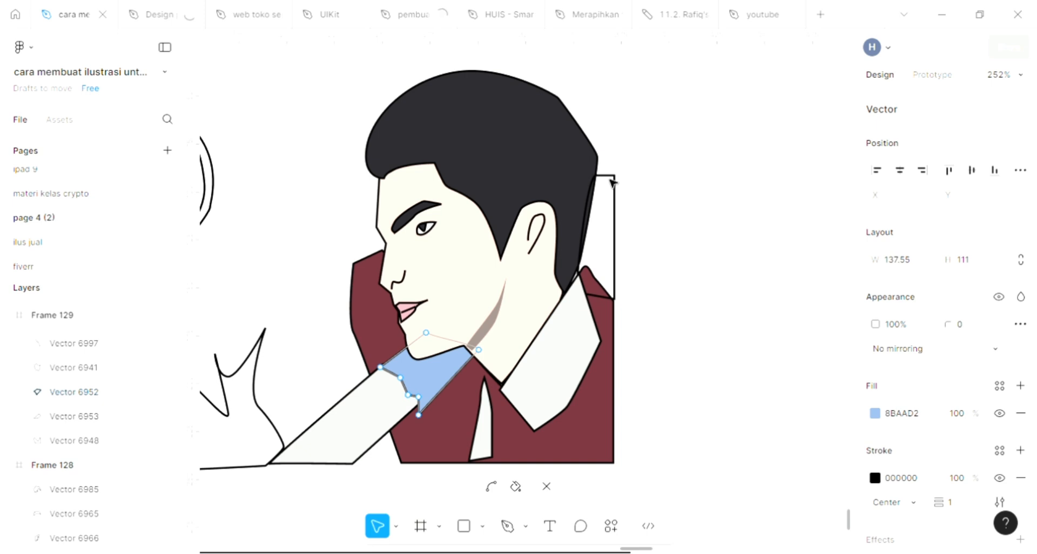
{"action": "key", "text": "Escape"}
- Add a fill to the narrow shape behind the man's neck, sample the hair's dark grey, 29282D, and deselect the shape
{"action": "left_click", "coordinate": [606, 298]}
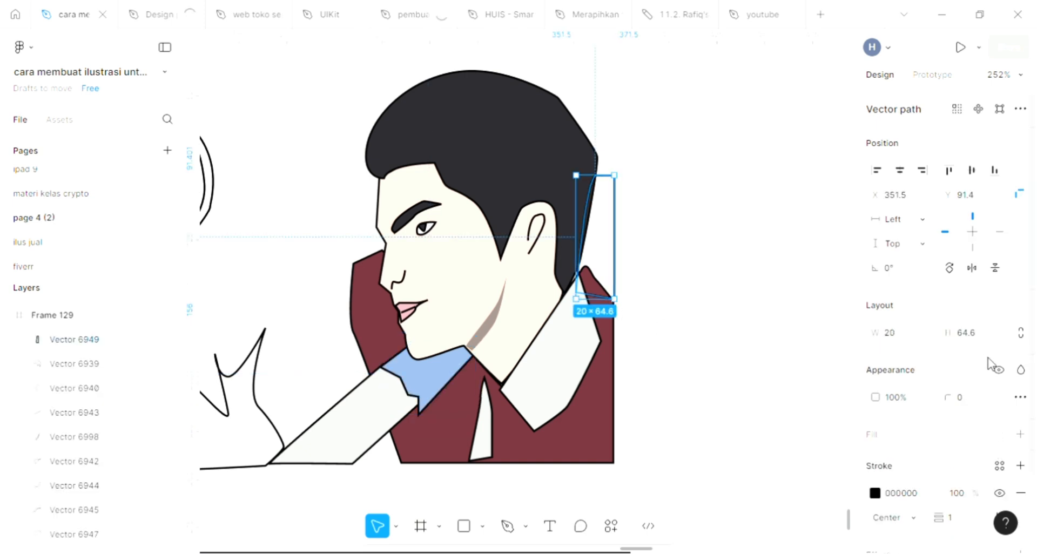
{"action": "left_click", "coordinate": [1019, 436]}
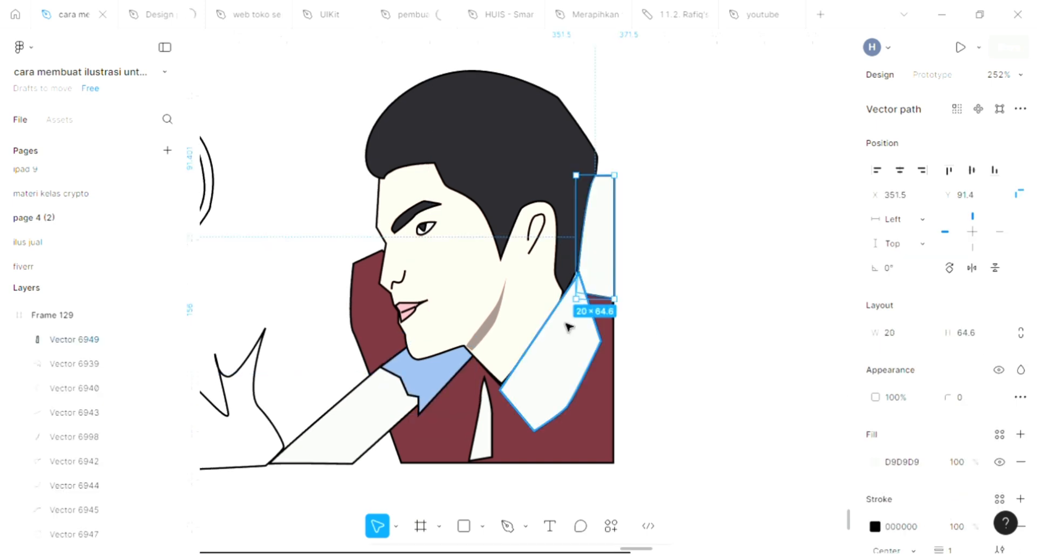
{"action": "key", "text": "i"}
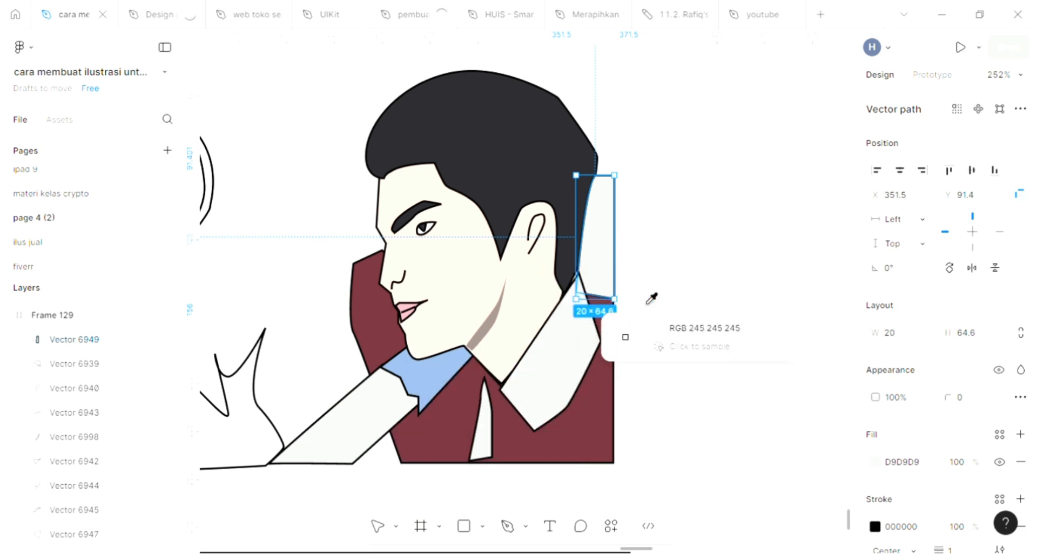
{"action": "left_click", "coordinate": [534, 158]}
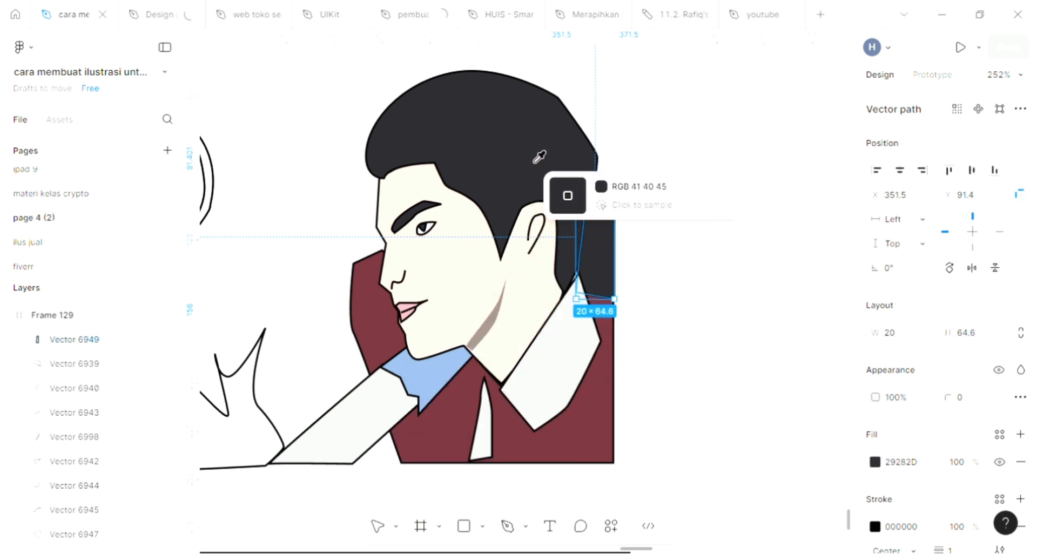
{"action": "key", "text": "Escape"}
{"action": "left_click", "coordinate": [721, 390]}
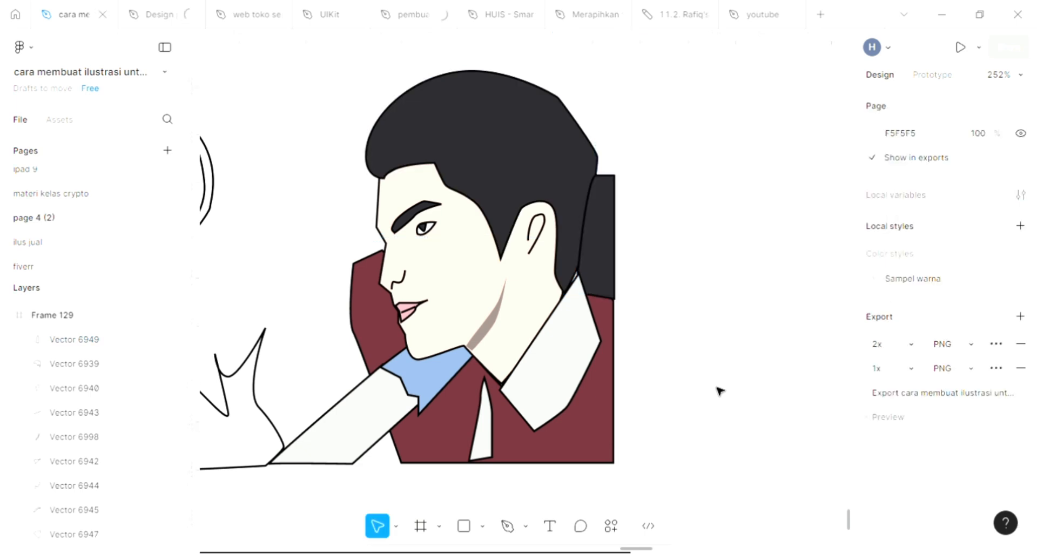
- Add a fill to the large curved marking on the other character's head and sample the man's hair colour, 29282D
{"action": "scroll", "coordinate": [722, 390], "scroll_direction": "down", "scroll_amount": 2, "text": "ctrl"}
{"action": "scroll", "coordinate": [669, 337], "scroll_direction": "up", "scroll_amount": 1}
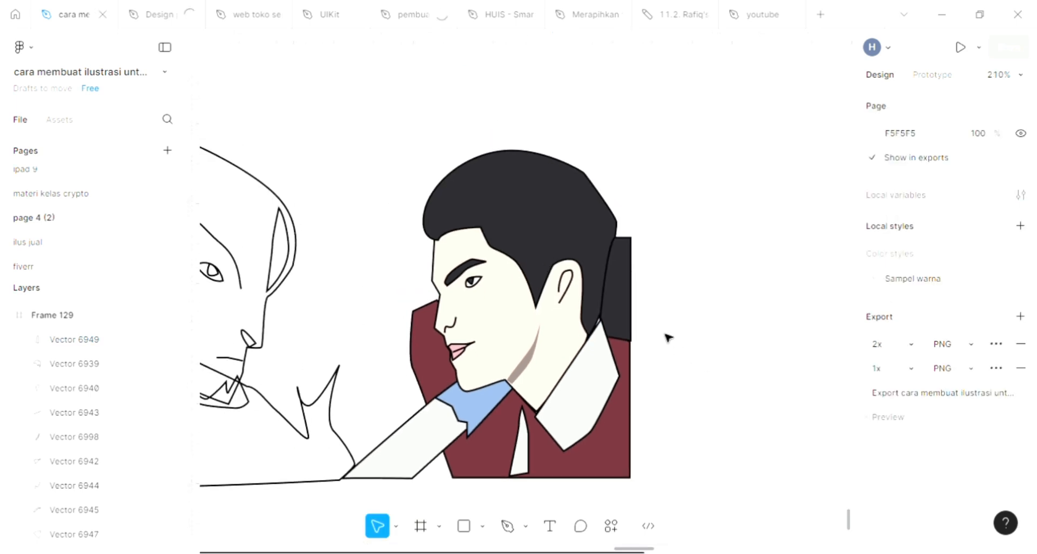
{"action": "scroll", "coordinate": [668, 337], "scroll_direction": "left", "scroll_amount": 5}
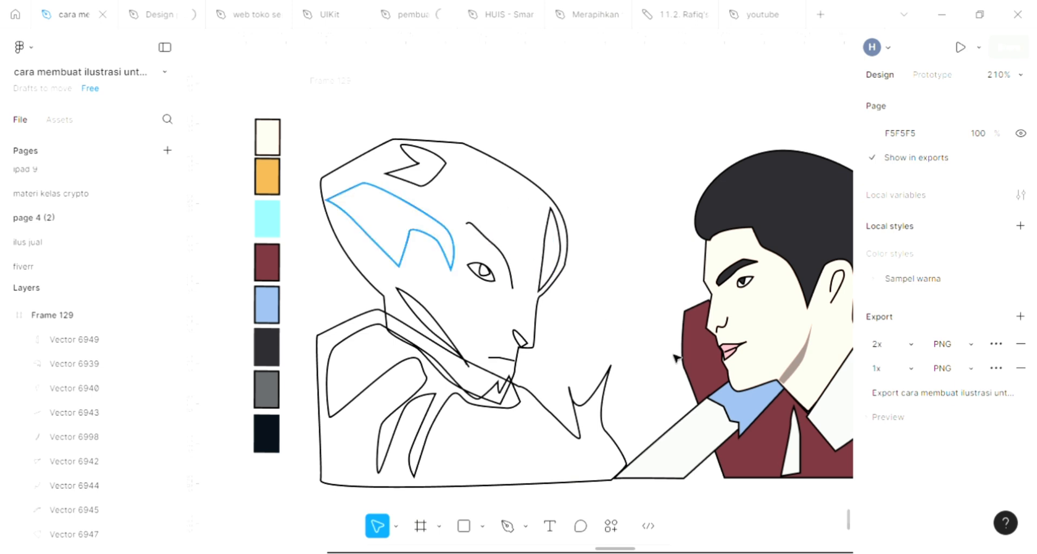
{"action": "left_click", "coordinate": [1020, 435]}
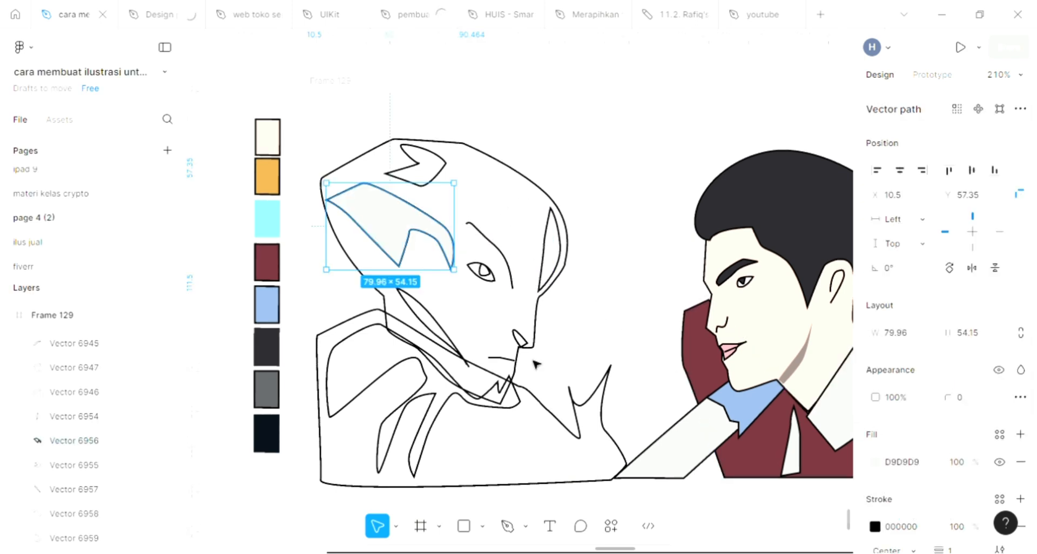
{"action": "key", "text": "i"}
{"action": "left_click", "coordinate": [773, 227]}
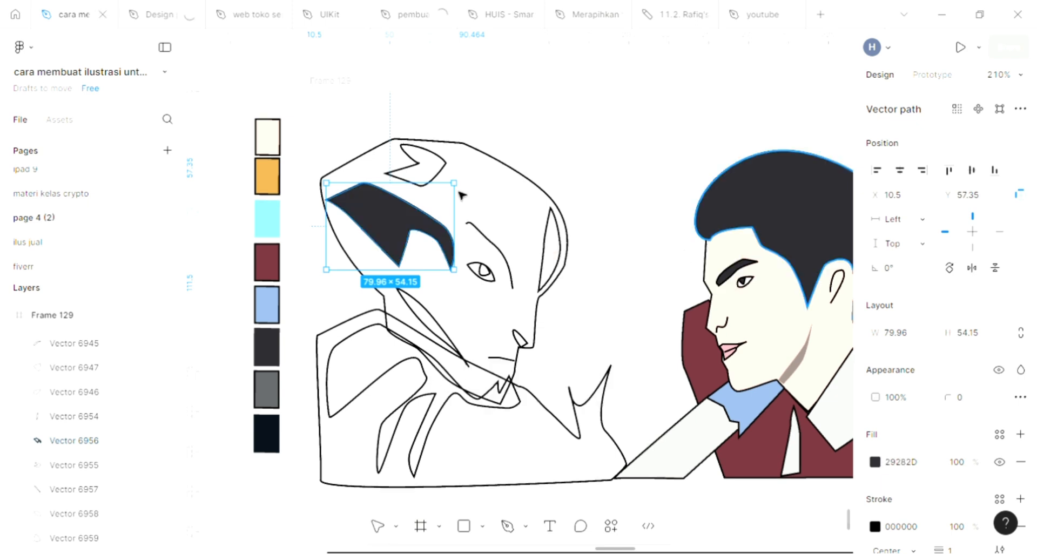
- Fill the small pointed marking atop the other character's head and the thin sliver above the collar with the hair's dark grey, 29282D
{"action": "left_click", "coordinate": [444, 177]}
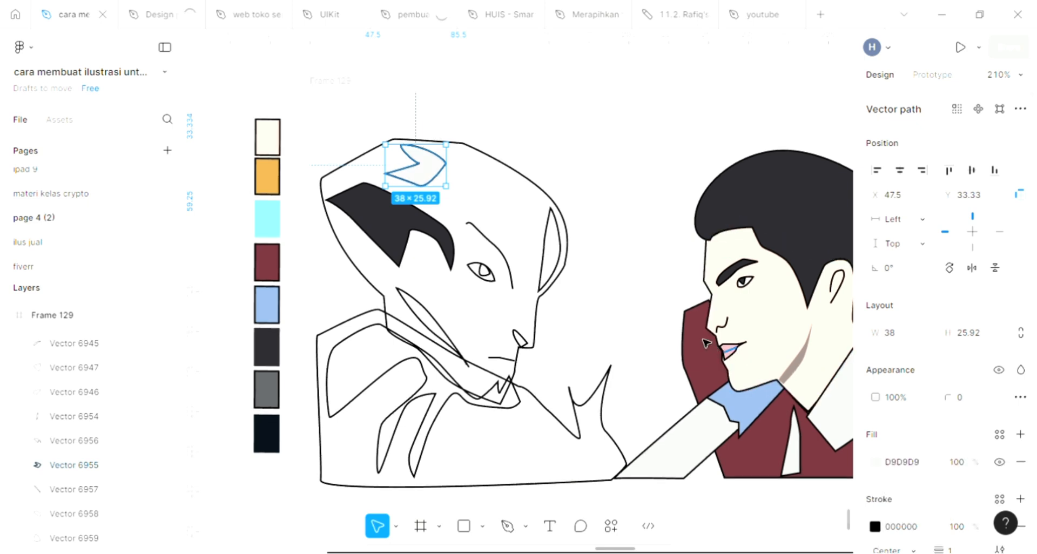
{"action": "key", "text": "i"}
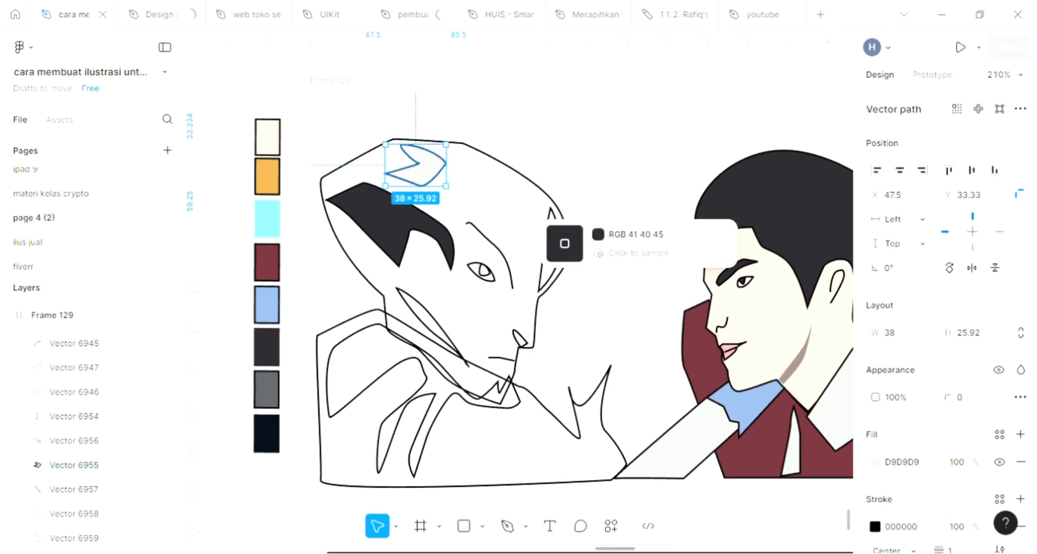
{"action": "left_click", "coordinate": [727, 265]}
{"action": "left_click", "coordinate": [457, 350]}
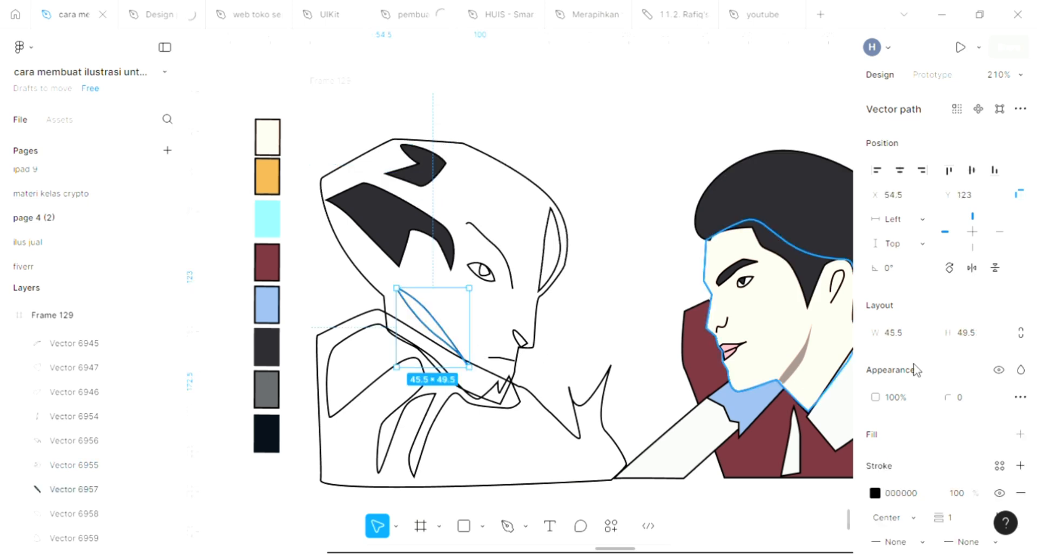
{"action": "left_click", "coordinate": [1020, 434]}
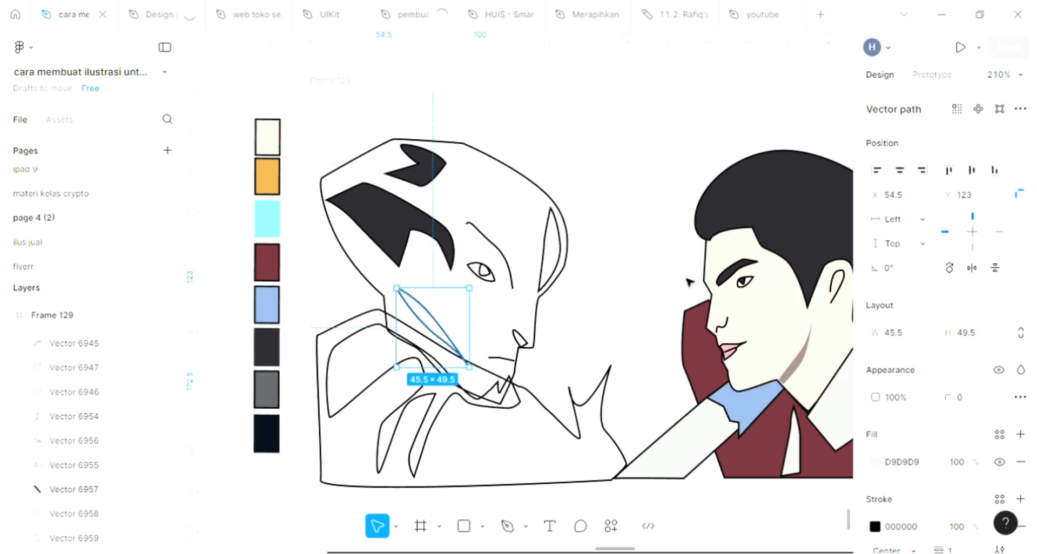
{"action": "left_click", "coordinate": [783, 215]}
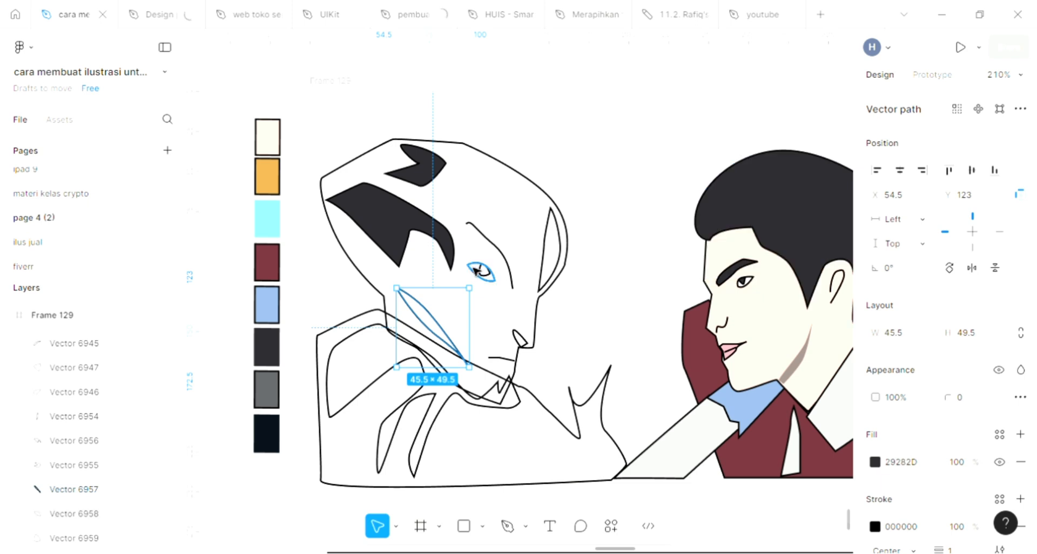
- Add a fill to the curved shape at the back of the other character's head, sample the maroon, and brighten it to CF384E
{"action": "scroll", "coordinate": [554, 259], "scroll_direction": "up", "scroll_amount": 2, "text": "ctrl"}
{"action": "left_click", "coordinate": [563, 263]}
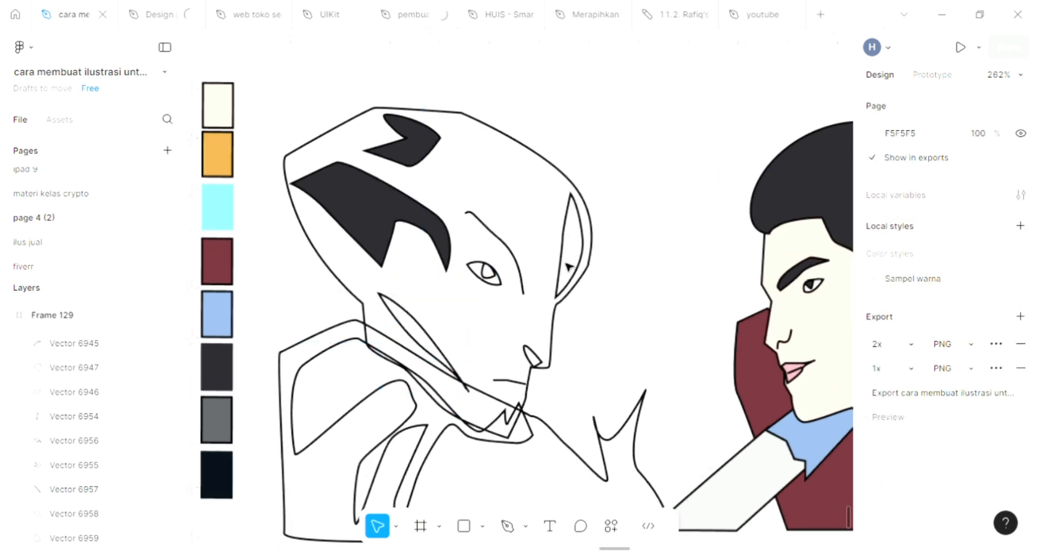
{"action": "left_click", "coordinate": [562, 262]}
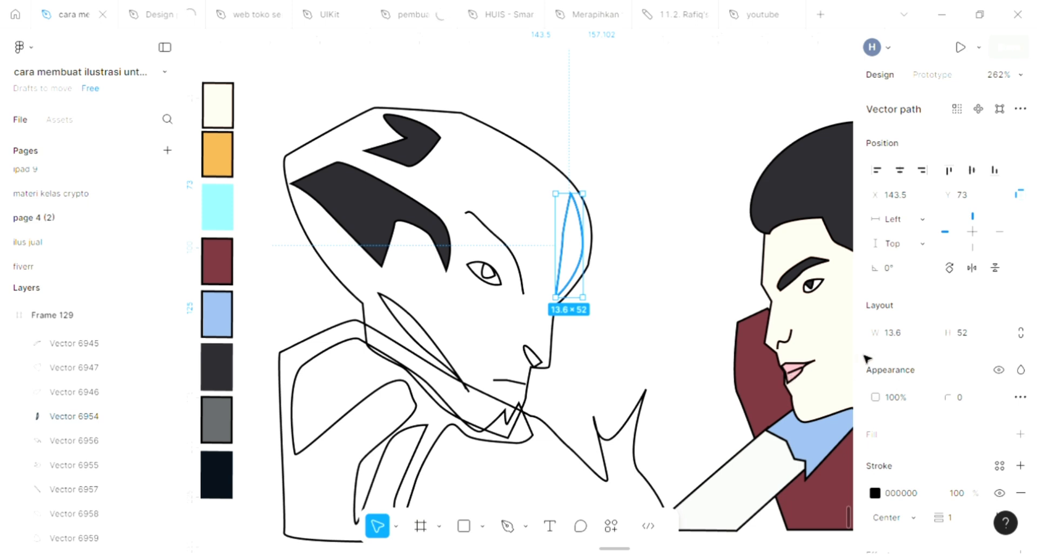
{"action": "left_click", "coordinate": [1020, 434]}
{"action": "key", "text": "i"}
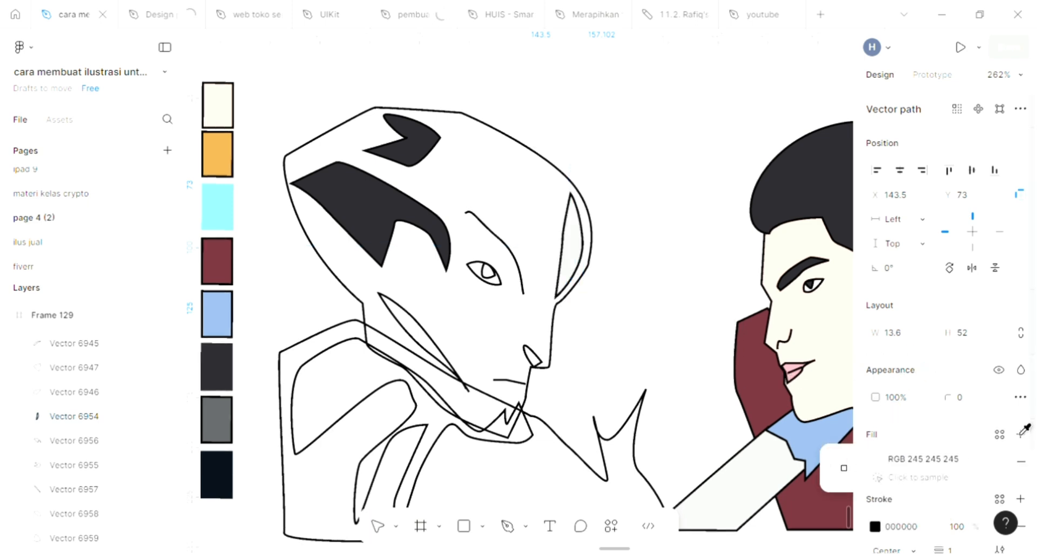
{"action": "left_click", "coordinate": [756, 424]}
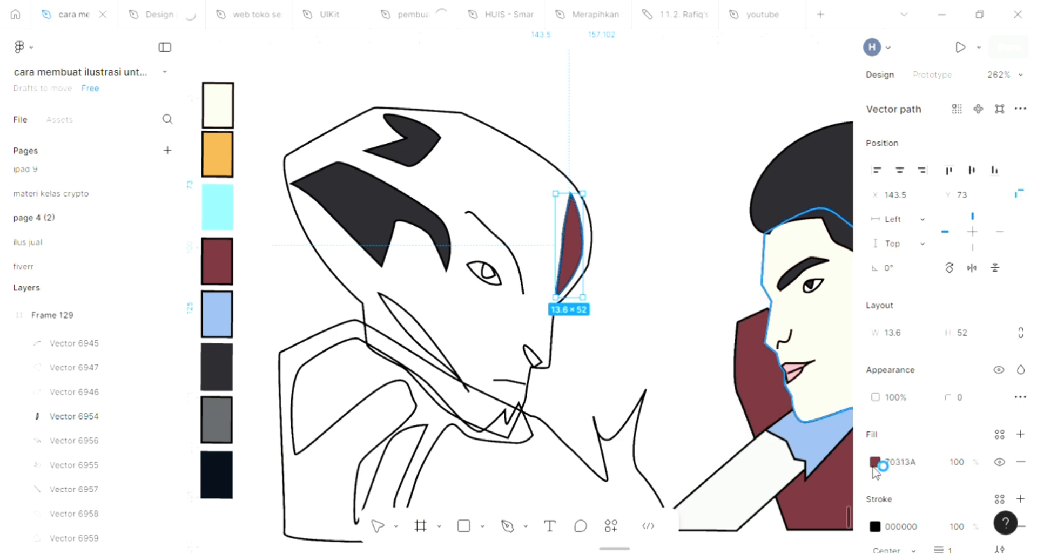
{"action": "left_click", "coordinate": [874, 462]}
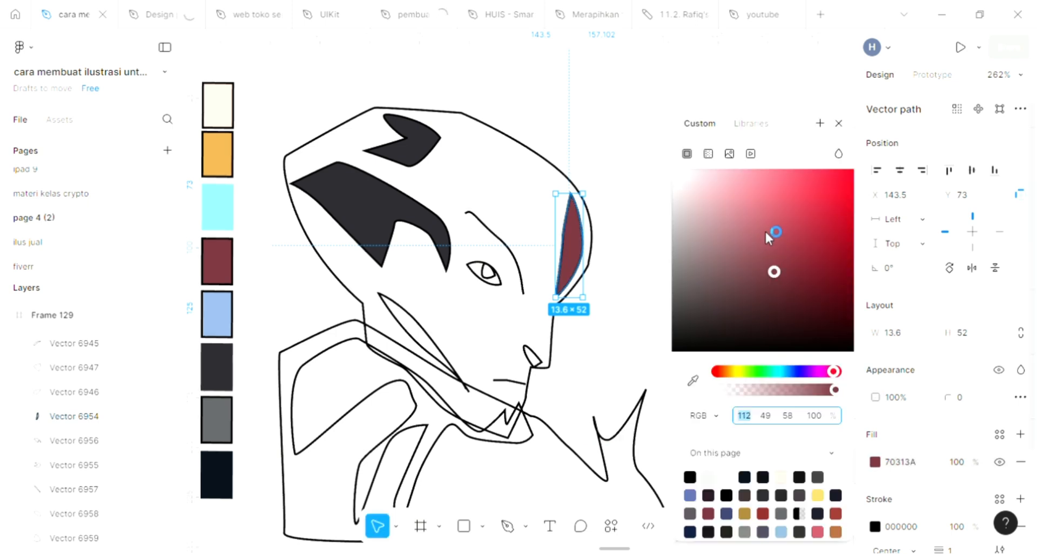
{"action": "left_click", "coordinate": [805, 203]}
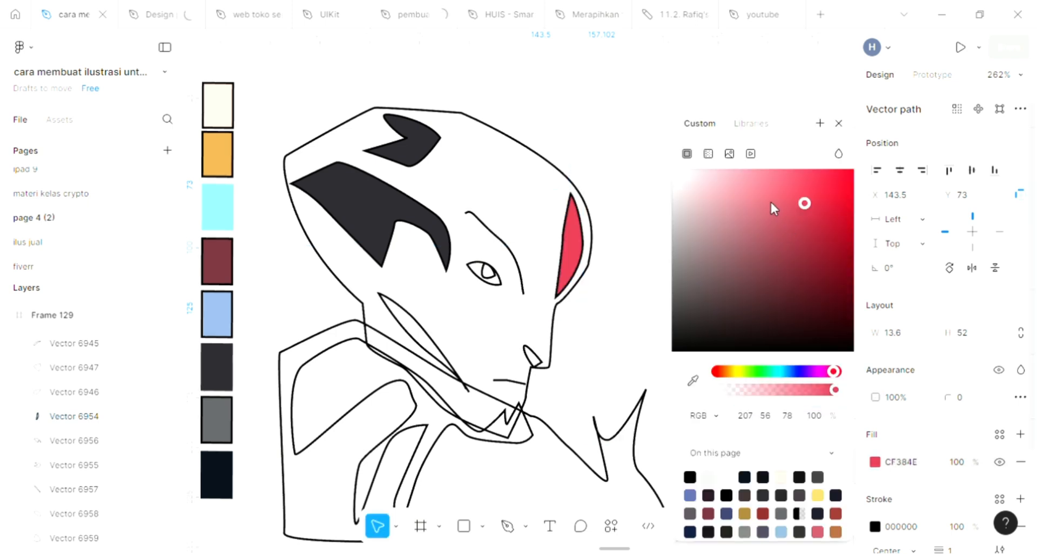
{"action": "left_click", "coordinate": [839, 124]}
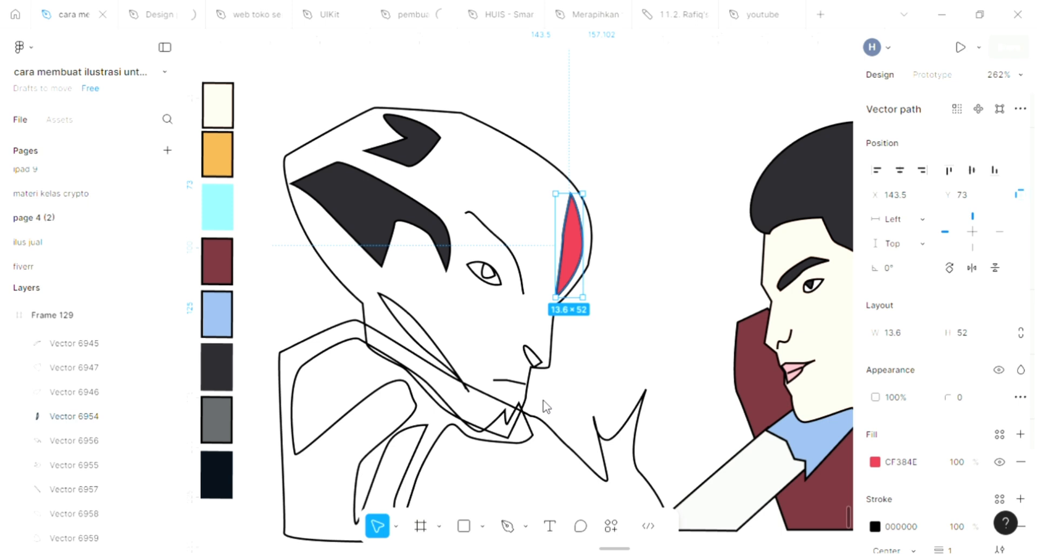
- Add a fill to the pupil of the other character's eye and sample the red CF384E from the head shape
{"action": "left_click", "coordinate": [488, 270]}
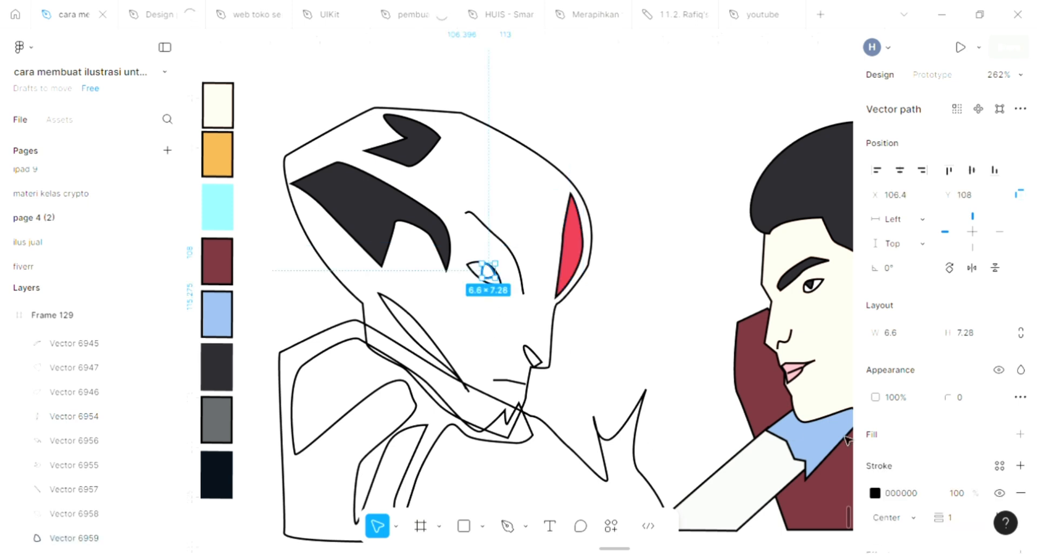
{"action": "left_click", "coordinate": [1020, 435]}
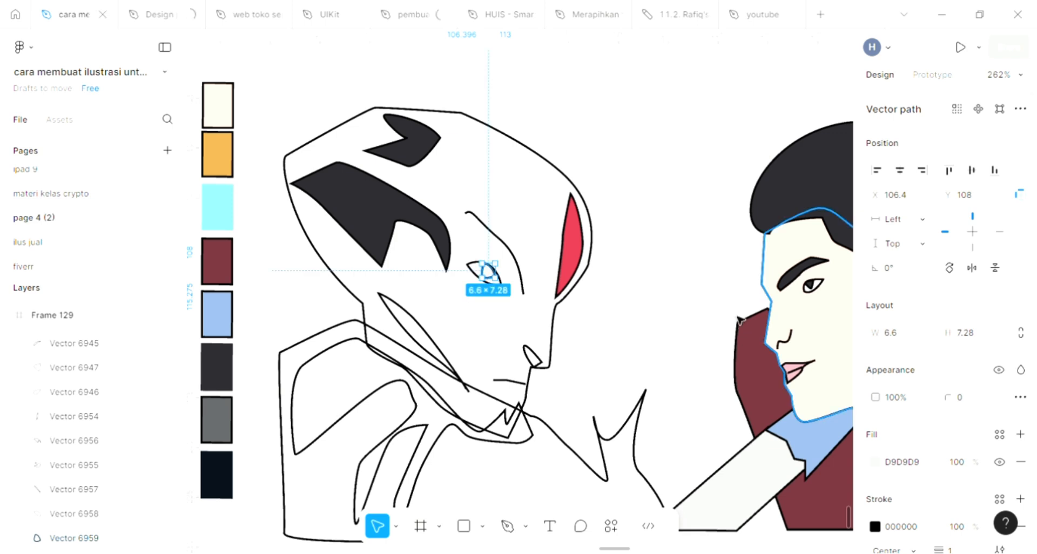
{"action": "key", "text": "i"}
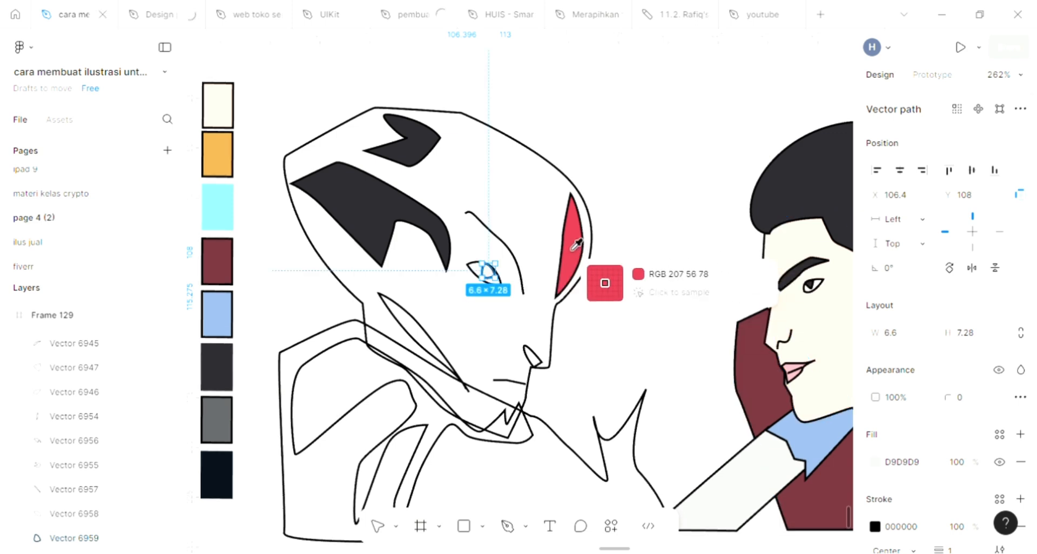
{"action": "left_click", "coordinate": [574, 254]}
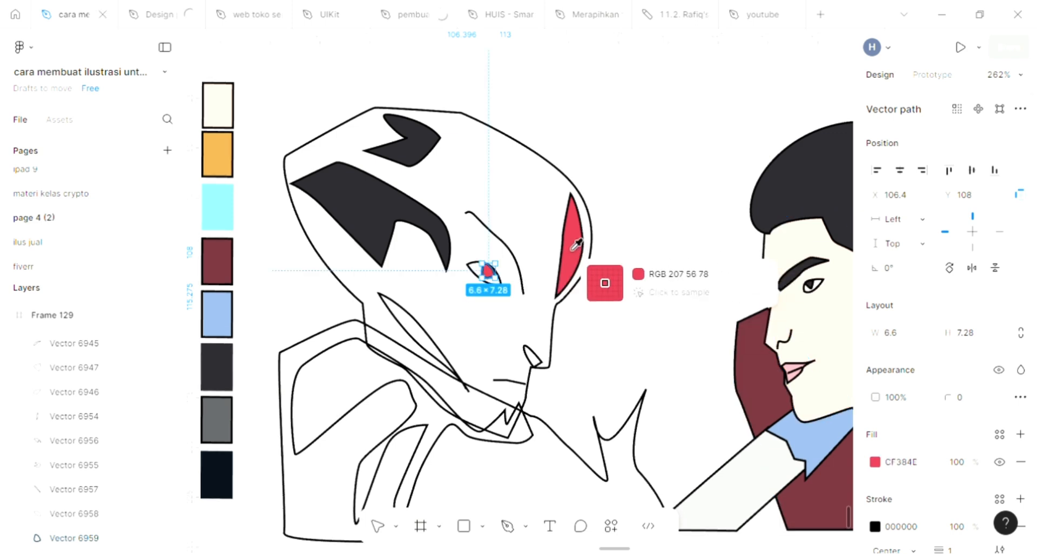
- Edit the path of the narrow cheek marking, moving its lower end point slightly outward to close the outline
{"action": "left_click", "coordinate": [442, 363]}
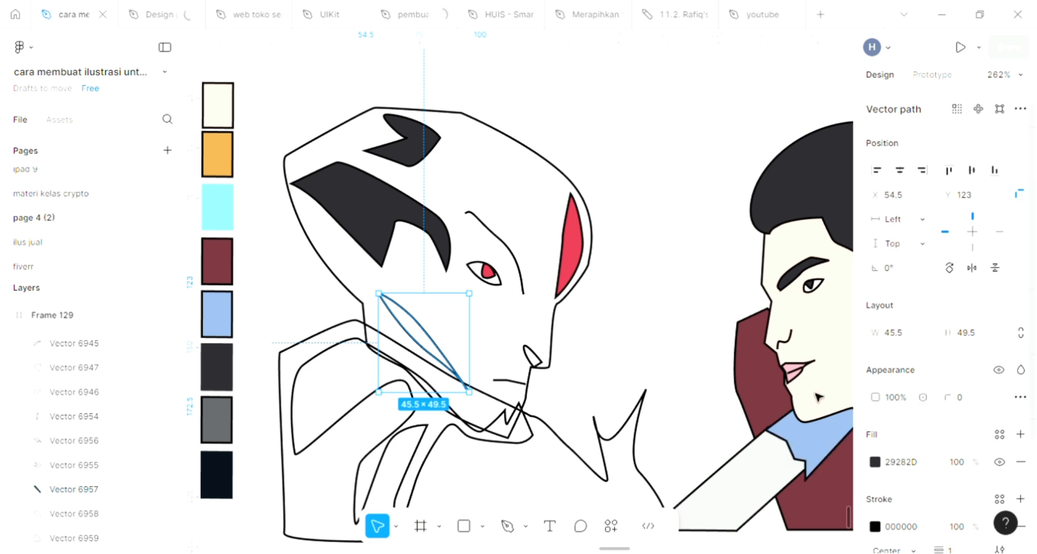
{"action": "double_click", "coordinate": [450, 369]}
{"action": "scroll", "coordinate": [464, 381], "scroll_direction": "up", "scroll_amount": 3}
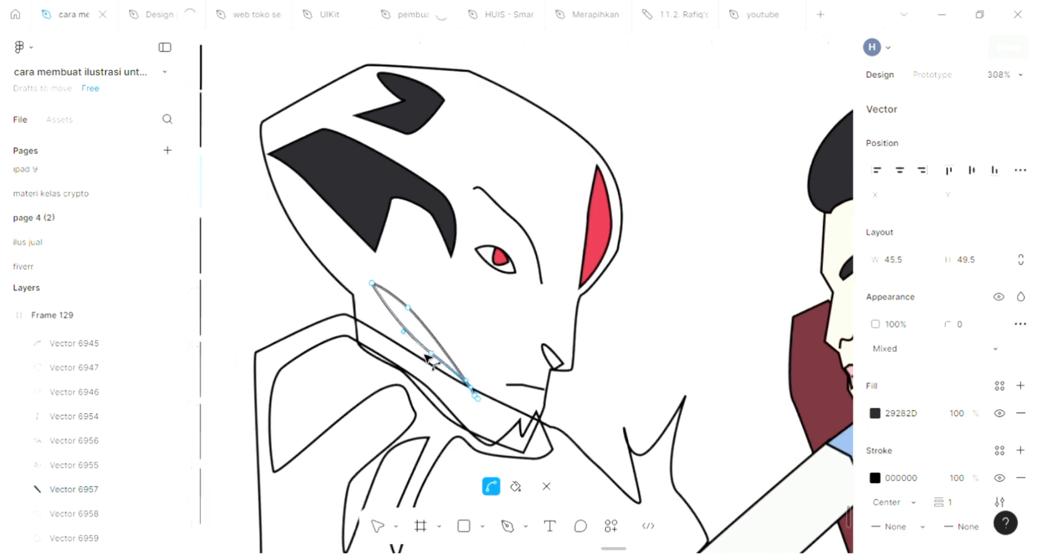
{"action": "scroll", "coordinate": [501, 395], "scroll_direction": "up", "scroll_amount": 2}
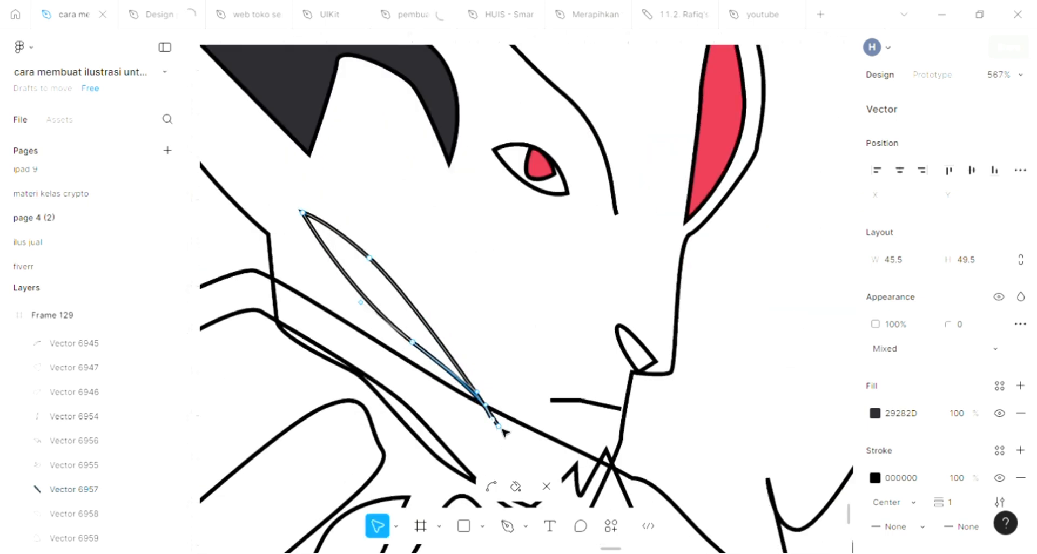
{"action": "left_click_drag", "start_coordinate": [493, 422], "coordinate": [500, 428]}
{"action": "scroll", "coordinate": [502, 429], "scroll_direction": "down", "scroll_amount": 5}
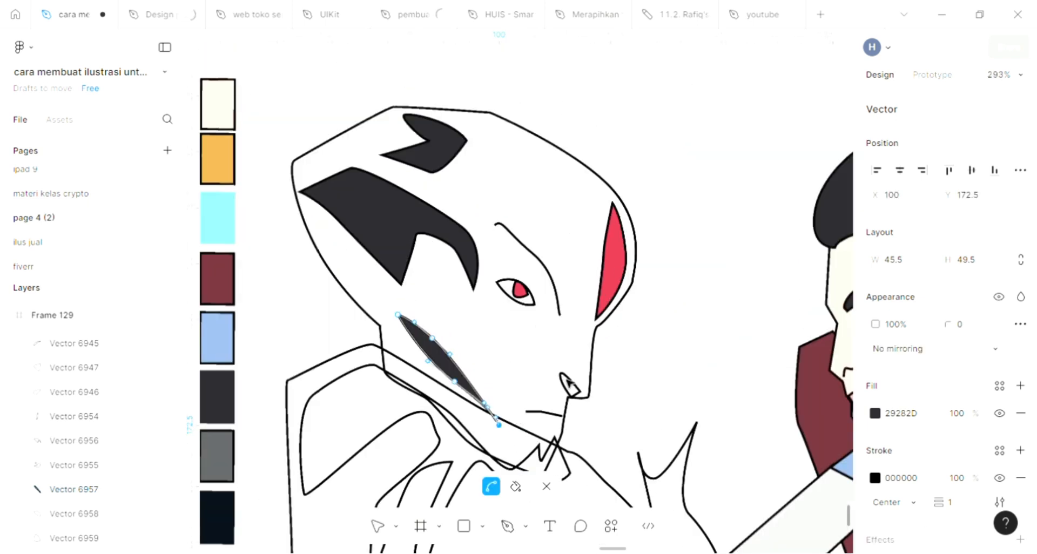
- Add a fill to the small nose shape, sample the dark grey 29282D from the head marking, and deselect it
{"action": "left_click", "coordinate": [571, 385]}
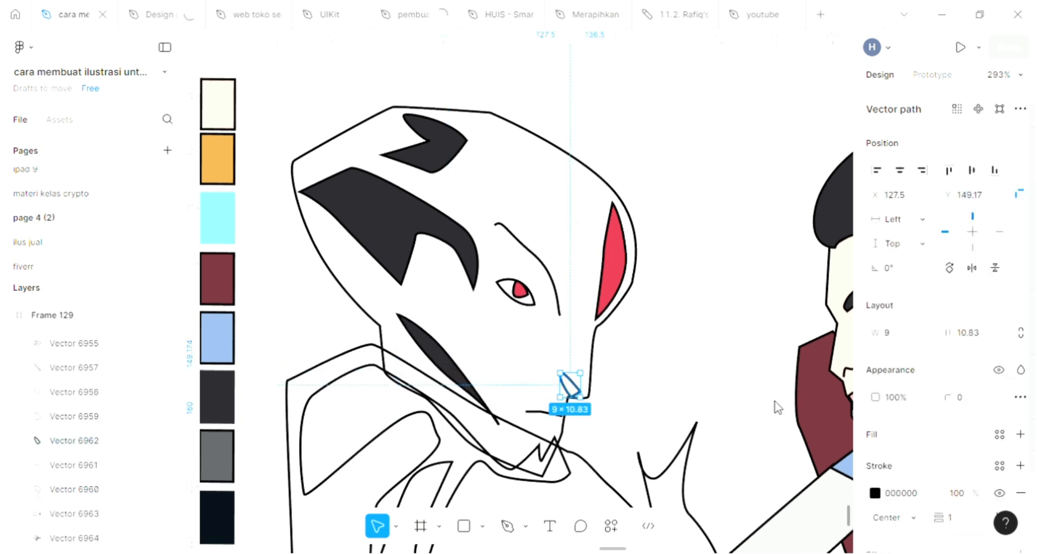
{"action": "key", "text": "i"}
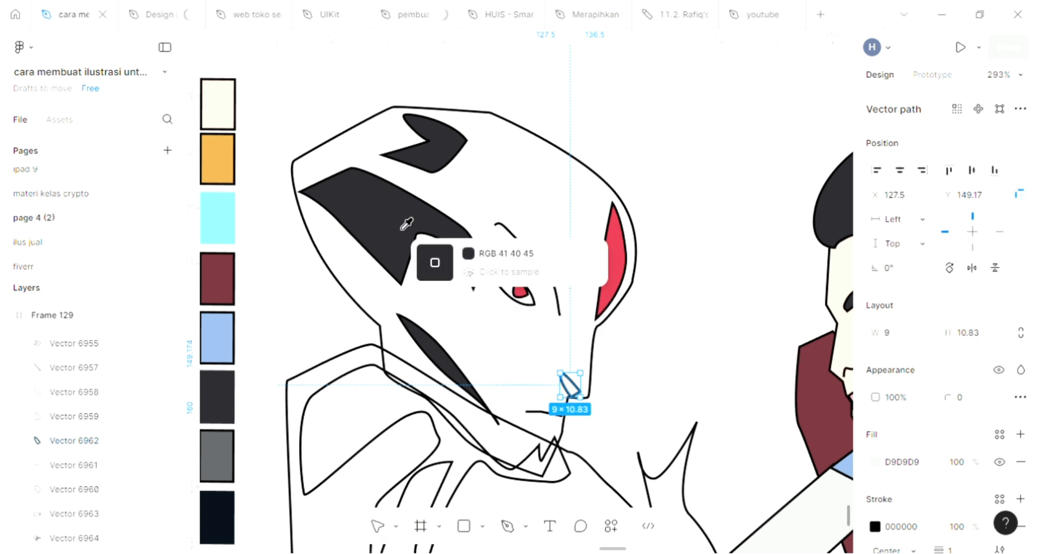
{"action": "left_click", "coordinate": [406, 223]}
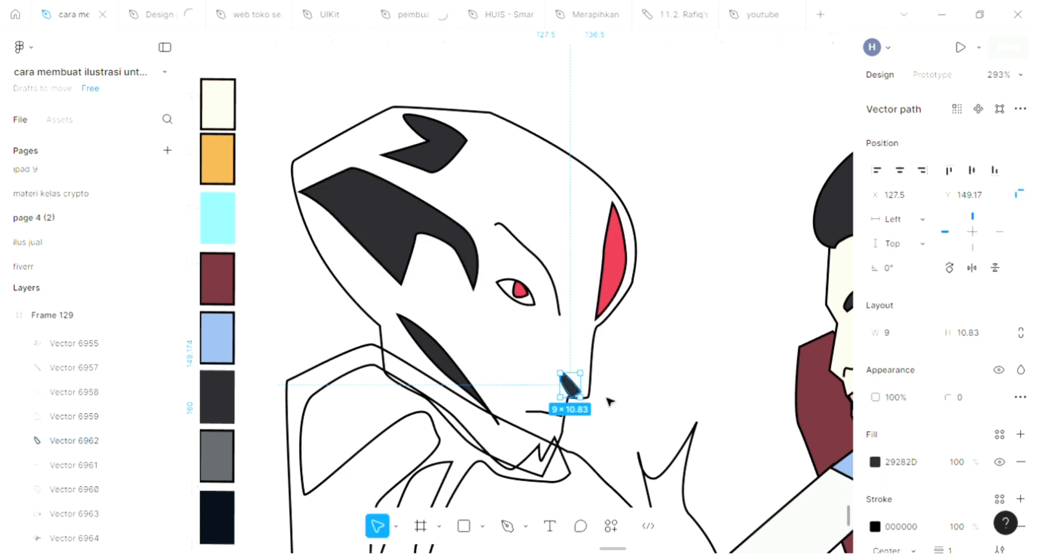
{"action": "key", "text": "Escape"}
- Add a D9D9D9 fill to the other character's head outline and send the shape to the back
{"action": "scroll", "coordinate": [397, 339], "scroll_direction": "down", "scroll_amount": 1}
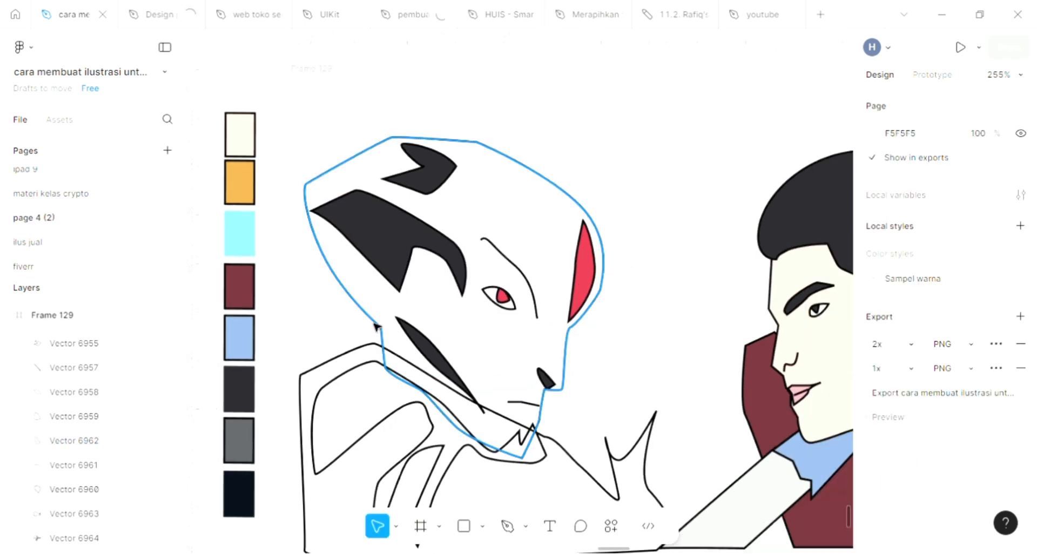
{"action": "left_click", "coordinate": [376, 326]}
{"action": "scroll", "coordinate": [421, 324], "scroll_direction": "down", "scroll_amount": 2}
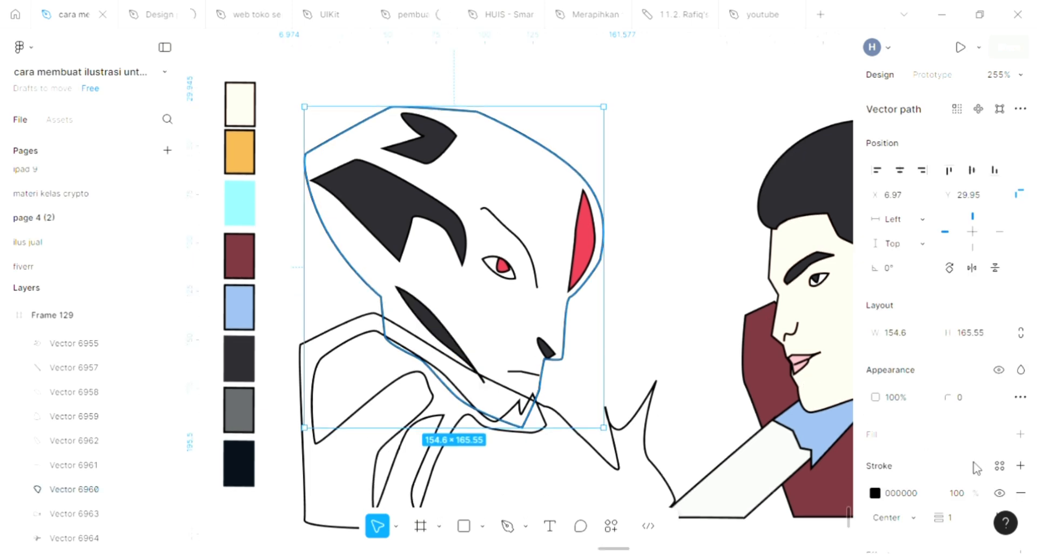
{"action": "left_click", "coordinate": [1021, 434]}
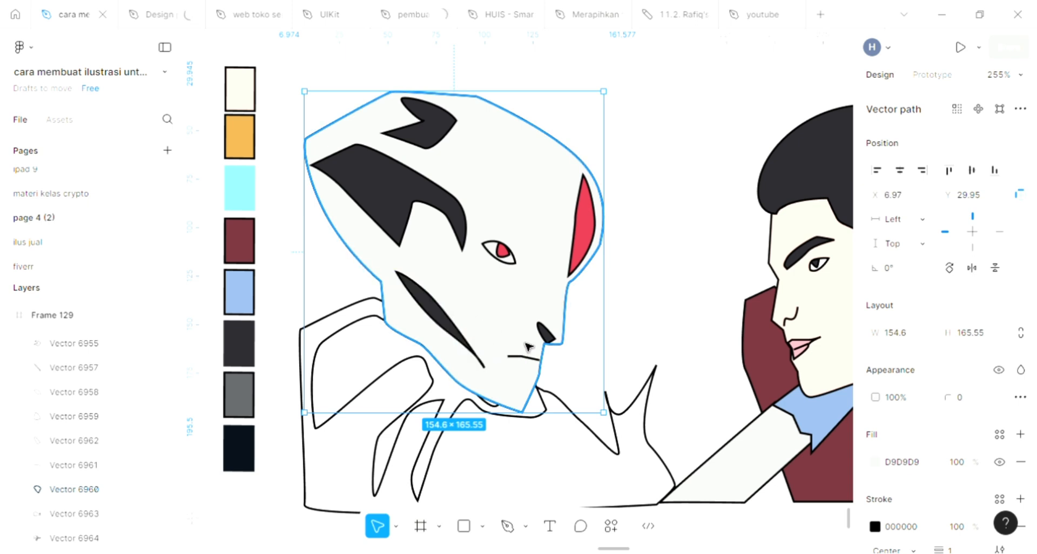
{"action": "key", "text": "ctrl+shift+bracketleft"}
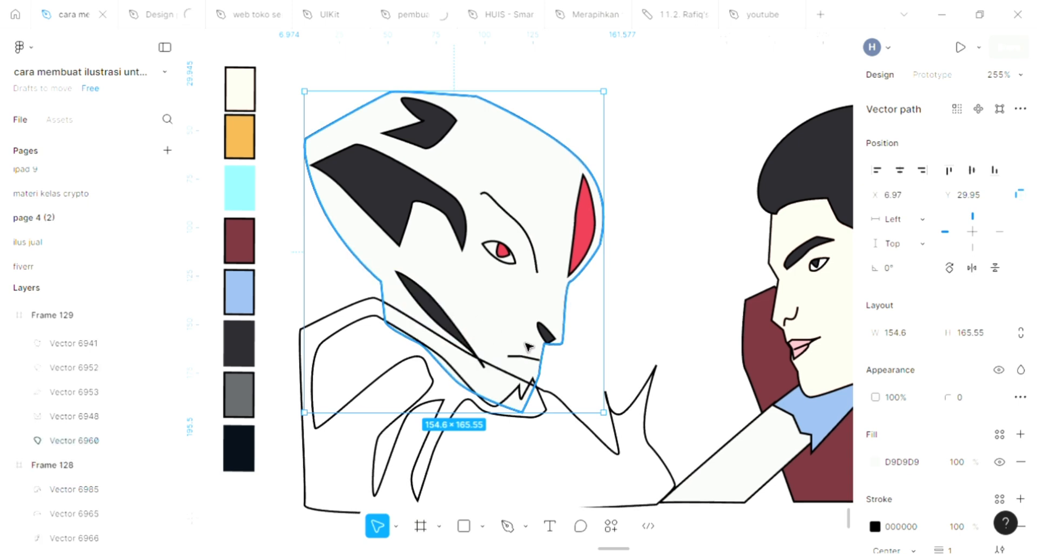
- Add a fill to the large shoulder and chest marking and sample the head marking's dark grey, 29282D
{"action": "left_click", "coordinate": [335, 323]}
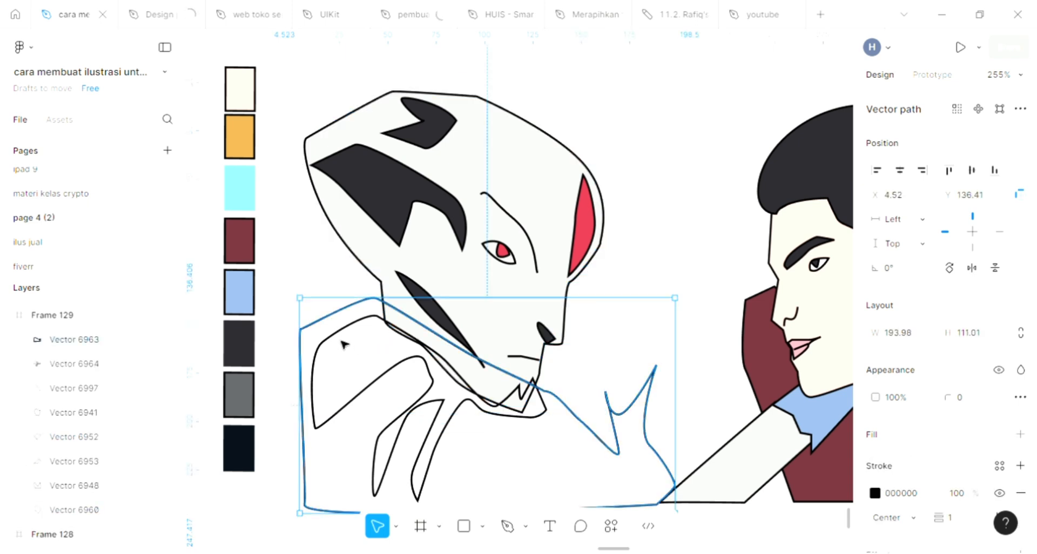
{"action": "key", "text": "Escape"}
{"action": "left_click", "coordinate": [344, 345]}
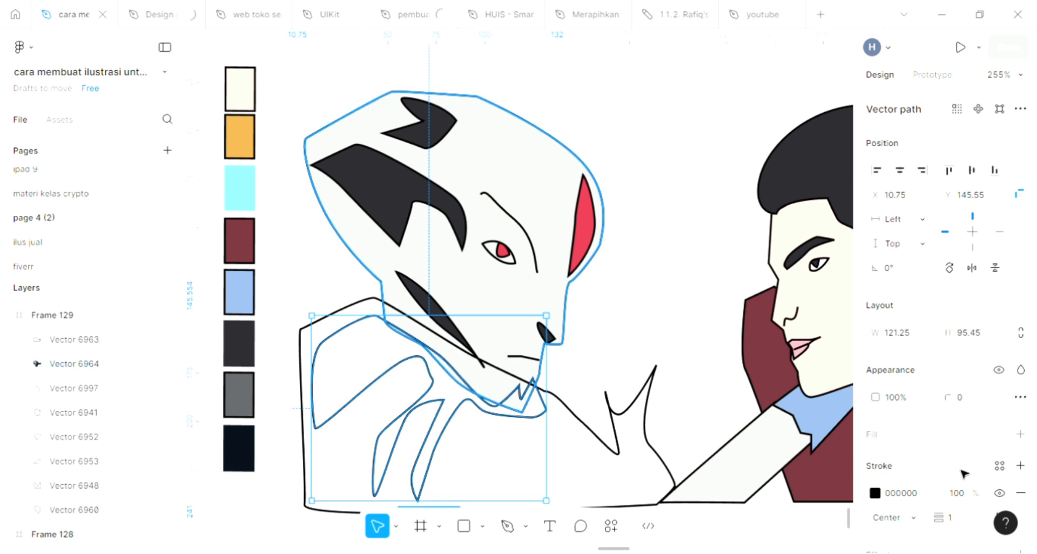
{"action": "key", "text": "i"}
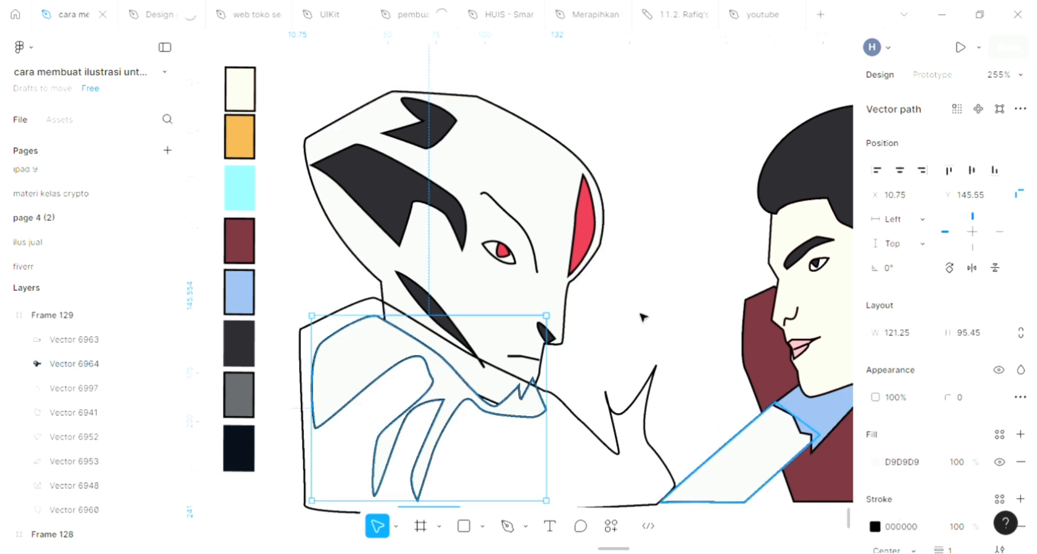
{"action": "left_click", "coordinate": [389, 197]}
{"action": "key", "text": "Escape"}
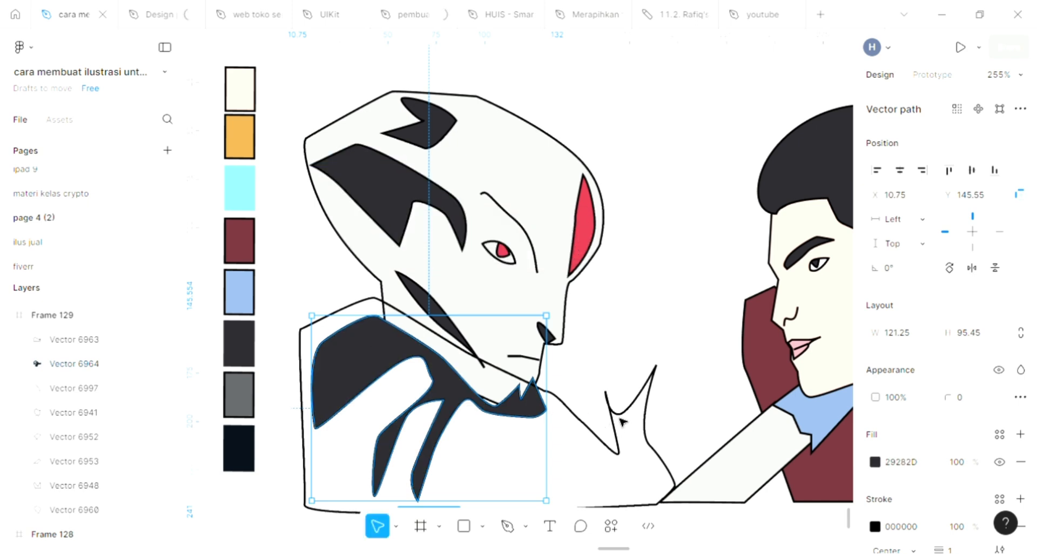
- Send the other character's body outline to the back, add a D9D9D9 fill to it, and deselect the shape
{"action": "left_click", "coordinate": [621, 416]}
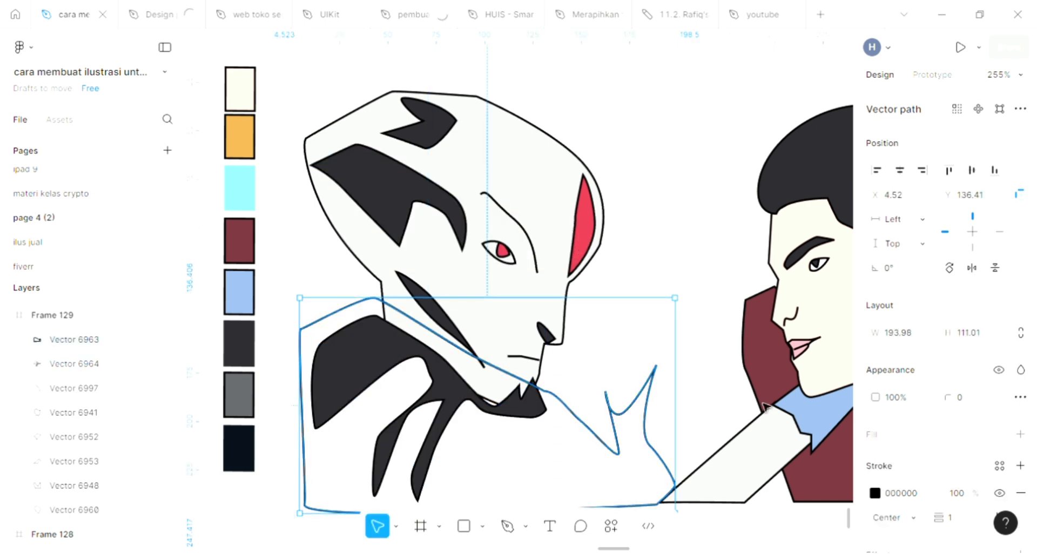
{"action": "scroll", "coordinate": [1032, 443], "scroll_direction": "down", "scroll_amount": 2}
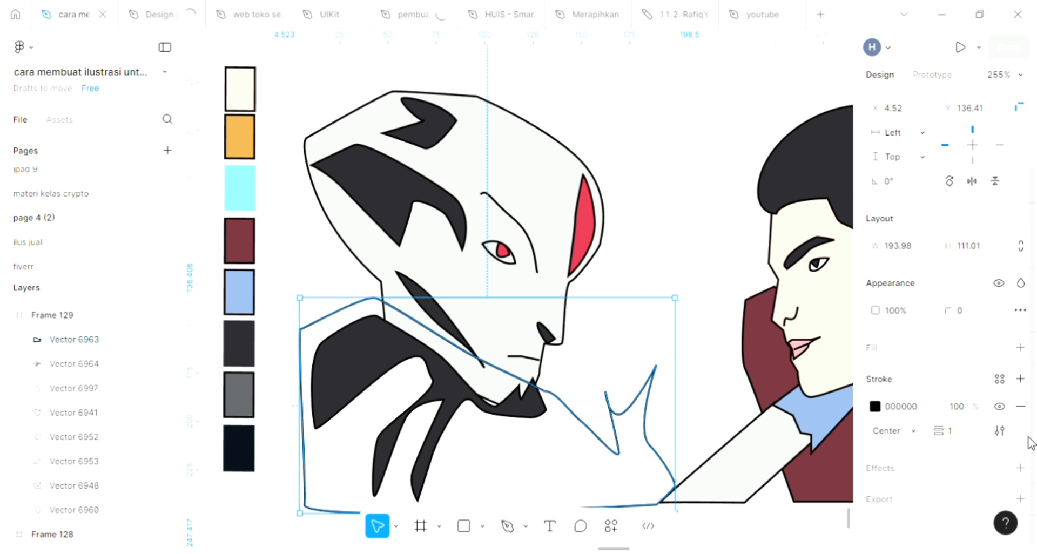
{"action": "key", "text": "bracketleft"}
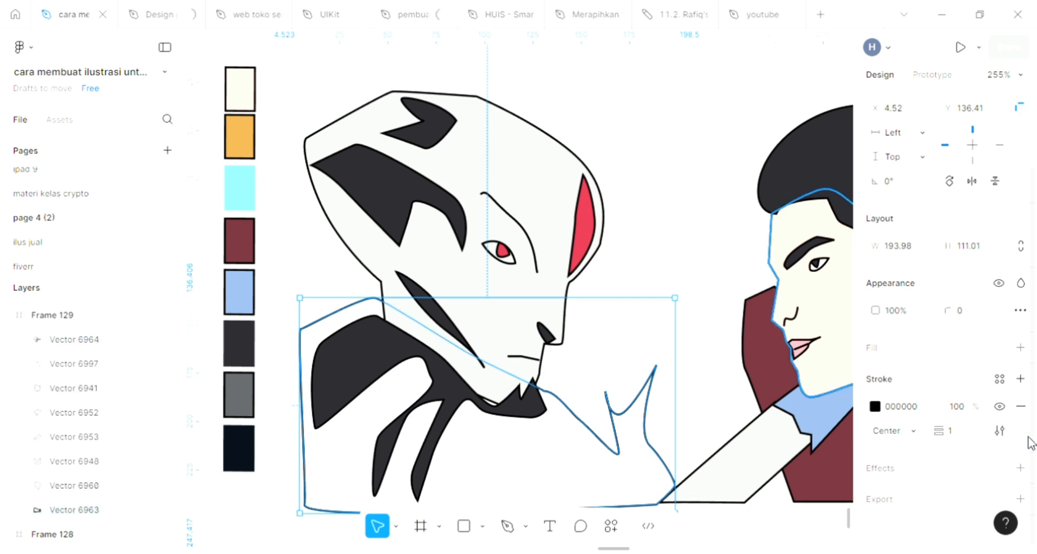
{"action": "left_click", "coordinate": [1021, 347]}
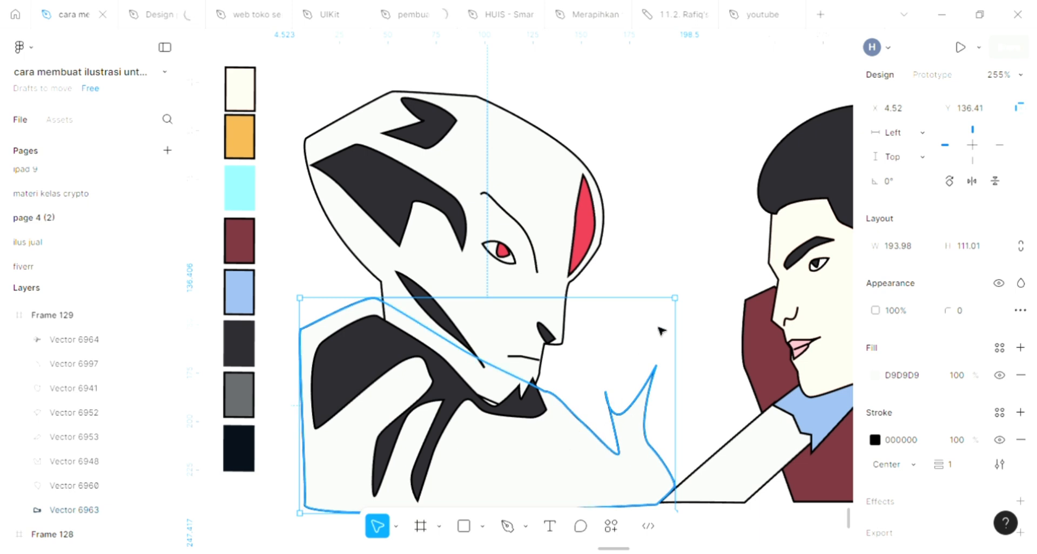
{"action": "left_click", "coordinate": [676, 268]}
{"action": "scroll", "coordinate": [675, 268], "scroll_direction": "right", "scroll_amount": 3}
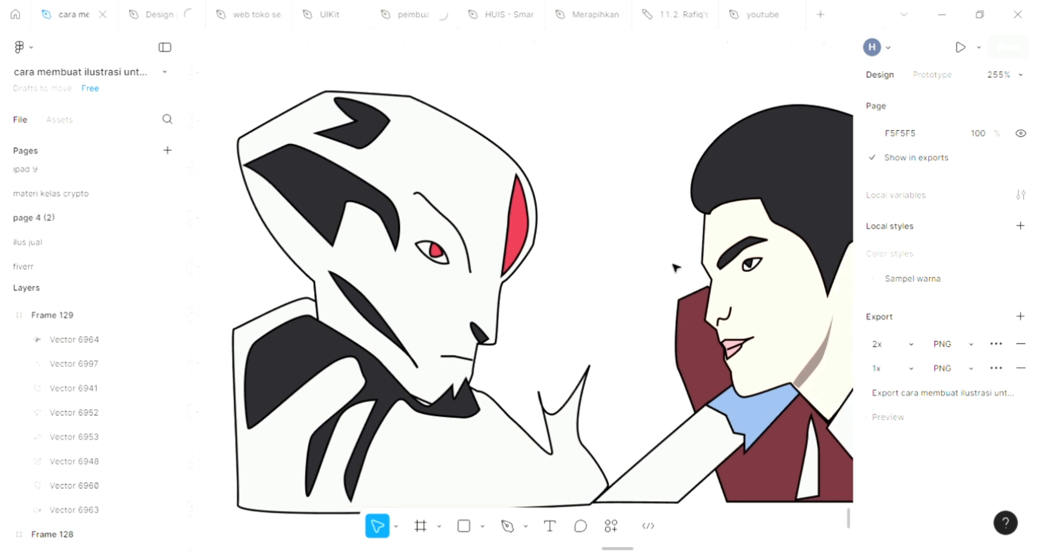
- Draw a closed, jagged marking with the Pen tool across the other character's lower chest, beside the dark stripes
{"action": "scroll", "coordinate": [676, 267], "scroll_direction": "down", "scroll_amount": 2}
{"action": "scroll", "coordinate": [676, 267], "scroll_direction": "down", "scroll_amount": 1}
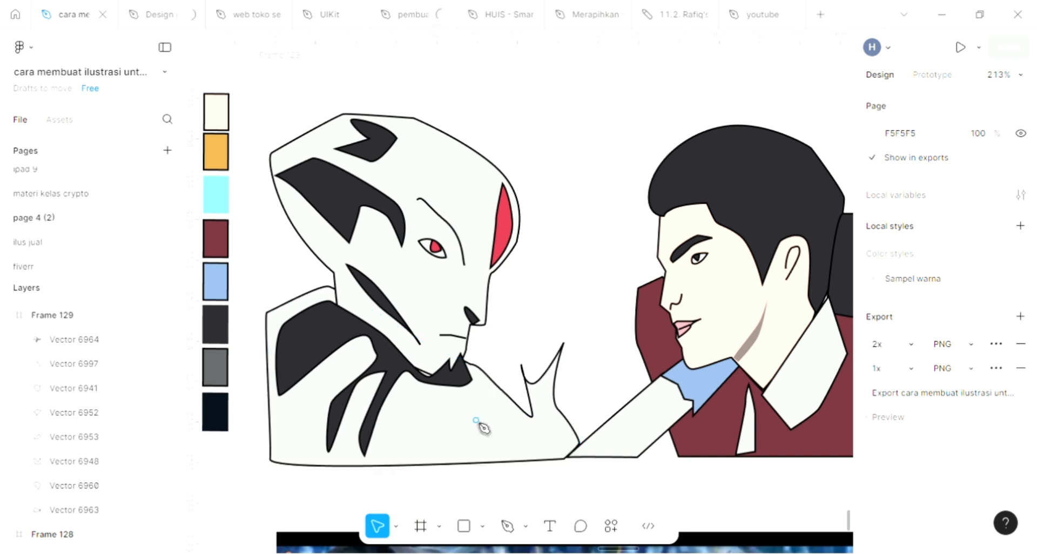
{"action": "key", "text": "p"}
{"action": "left_click_drag", "start_coordinate": [487, 427], "coordinate": [406, 455]}
{"action": "left_click", "coordinate": [526, 439]}
{"action": "left_click", "coordinate": [437, 438]}
{"action": "left_click", "coordinate": [420, 417]}
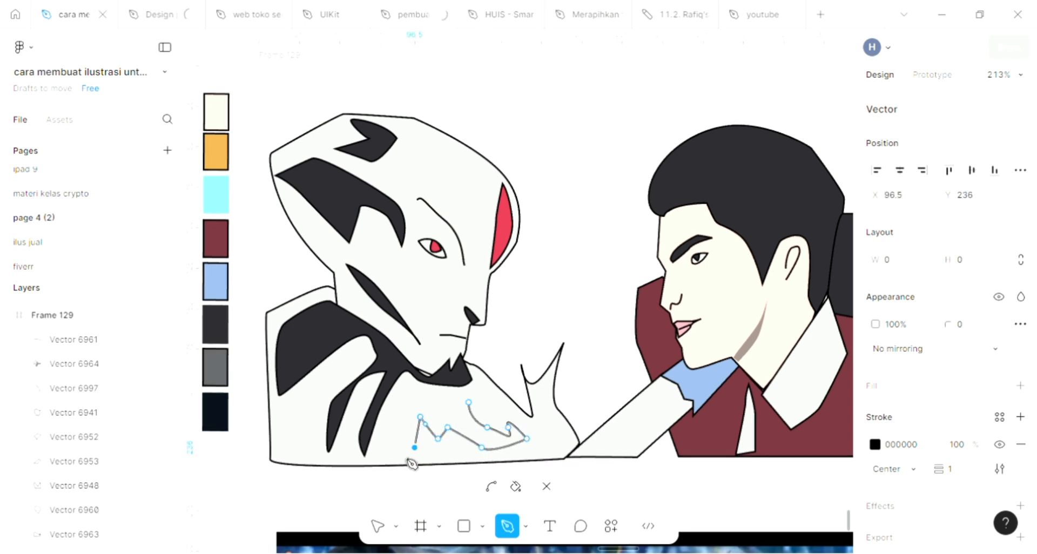
{"action": "left_click_drag", "start_coordinate": [409, 407], "coordinate": [407, 424]}
{"action": "left_click_drag", "start_coordinate": [377, 454], "coordinate": [374, 459]}
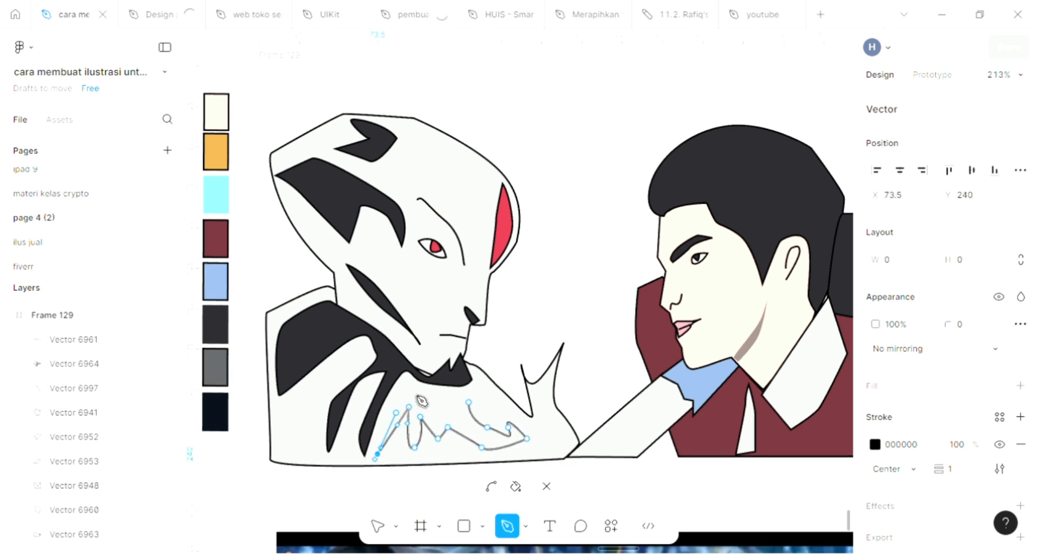
{"action": "left_click_drag", "start_coordinate": [409, 397], "coordinate": [458, 417]}
{"action": "left_click", "coordinate": [469, 402]}
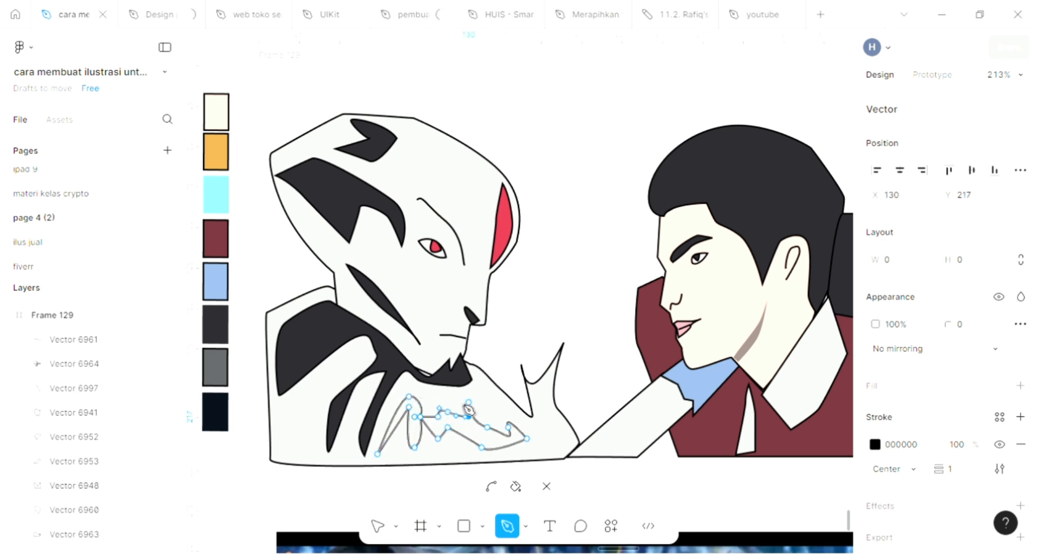
- Redo the marking's last point, then extend its outline with a curved prong across the other character's lower chest
{"action": "key", "text": "ctrl+z"}
{"action": "left_click", "coordinate": [469, 427]}
{"action": "left_click_drag", "start_coordinate": [458, 407], "coordinate": [496, 397]}
{"action": "left_click", "coordinate": [508, 407]}
{"action": "key", "text": "Escape"}
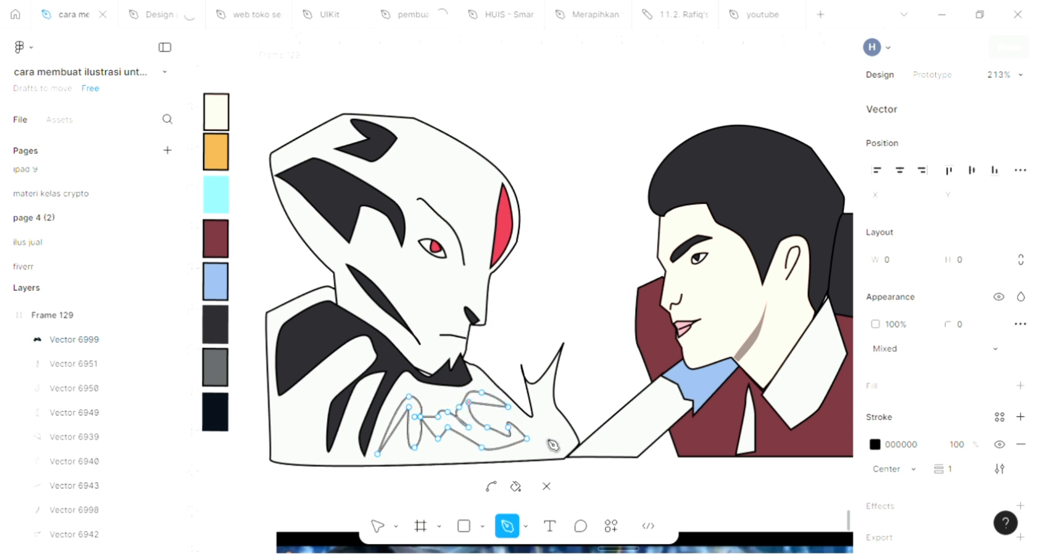
- Add a fill to the lower-chest marking, sample the dark grey 29282D from the neighbouring marking, and deselect the shape
{"action": "left_click", "coordinate": [1020, 385]}
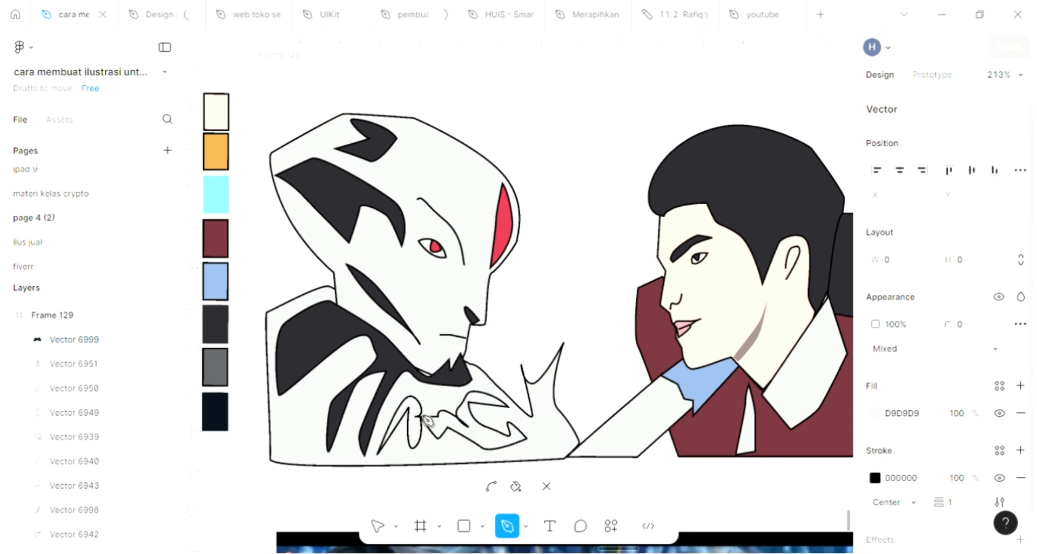
{"action": "key", "text": "i"}
{"action": "left_click", "coordinate": [383, 355]}
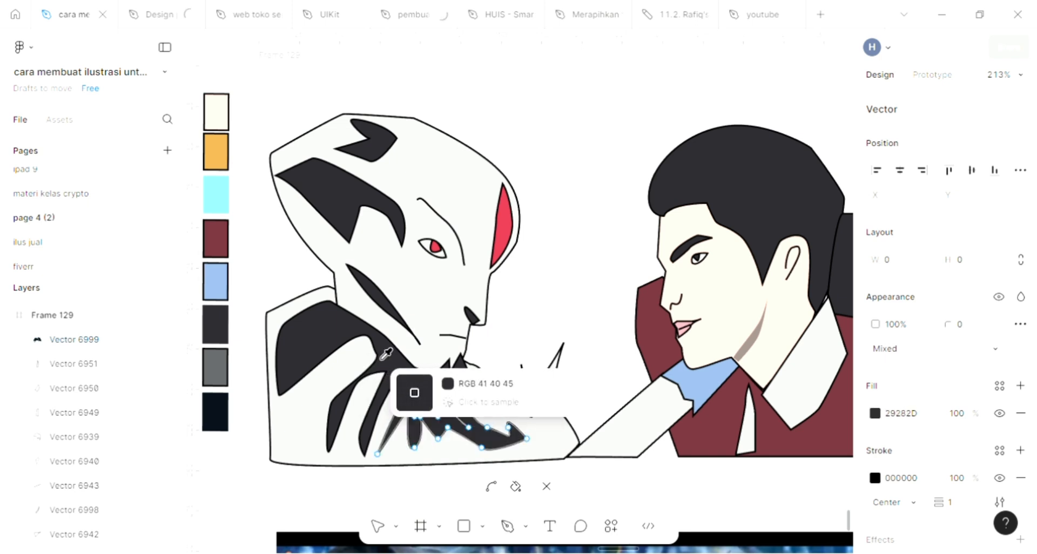
{"action": "key", "text": "Escape"}
{"action": "key", "text": "Escape"}
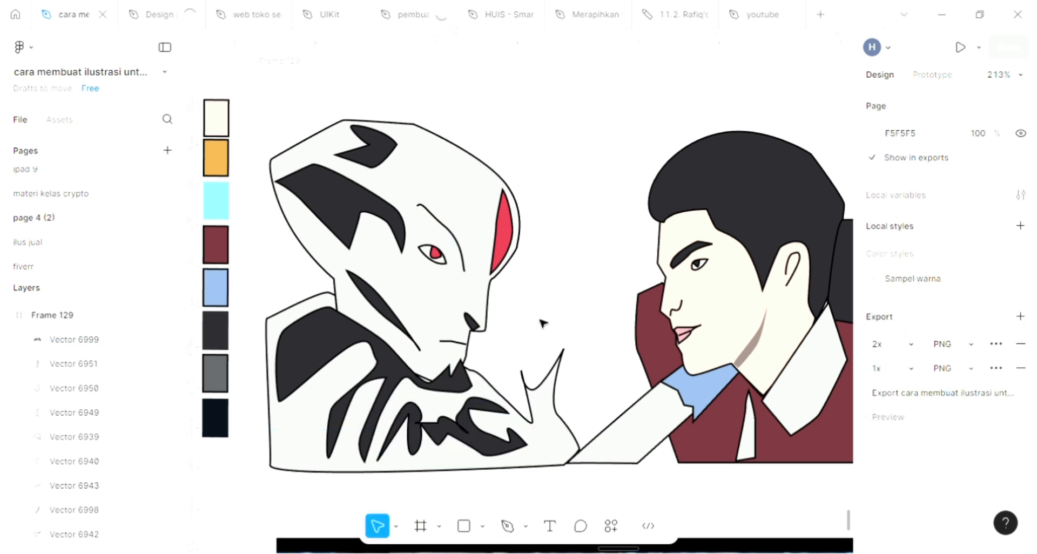
- Change the fill of Frame 129 from a solid colour to a linear gradient
{"action": "scroll", "coordinate": [541, 323], "scroll_direction": "right", "scroll_amount": 3}
{"action": "scroll", "coordinate": [542, 322], "scroll_direction": "up", "scroll_amount": 1}
{"action": "scroll", "coordinate": [541, 322], "scroll_direction": "down", "scroll_amount": 3}
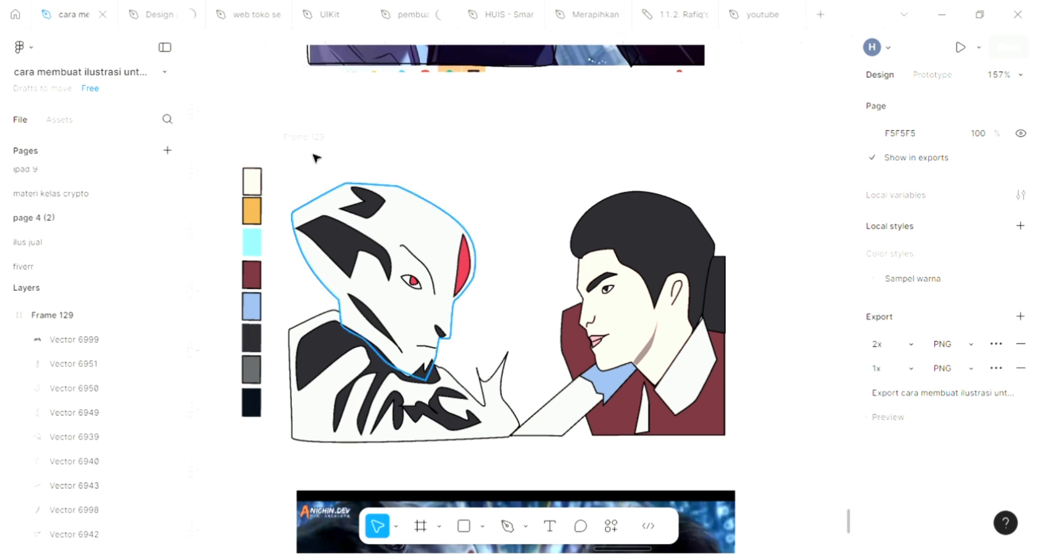
{"action": "left_click", "coordinate": [304, 138]}
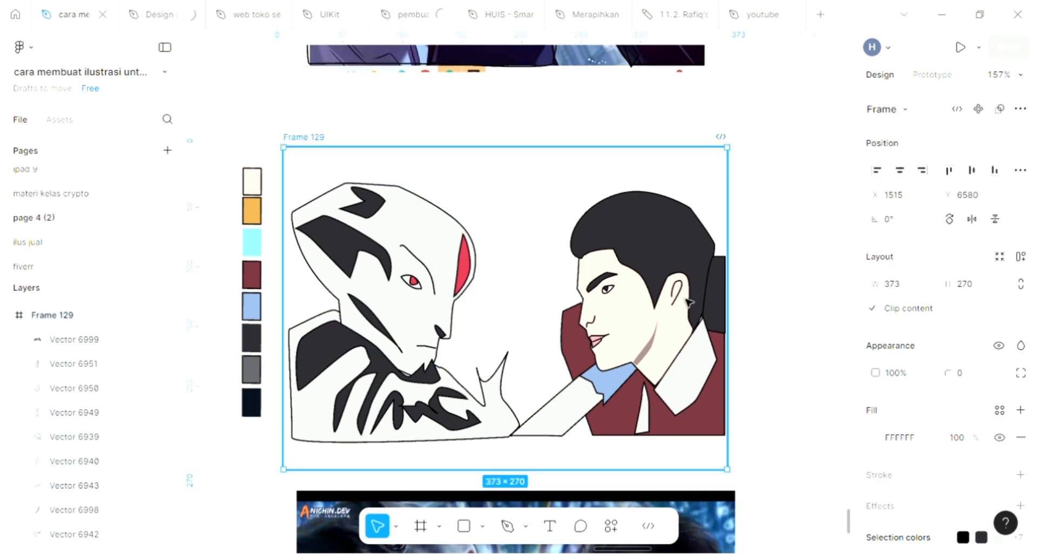
{"action": "scroll", "coordinate": [689, 307], "scroll_direction": "up", "scroll_amount": 2}
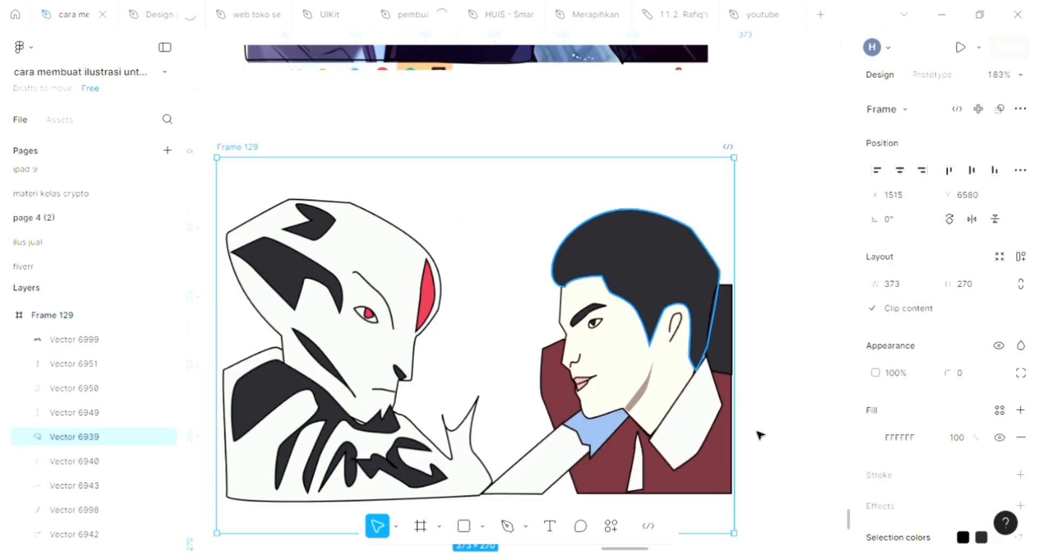
{"action": "scroll", "coordinate": [701, 448], "scroll_direction": "down", "scroll_amount": 2}
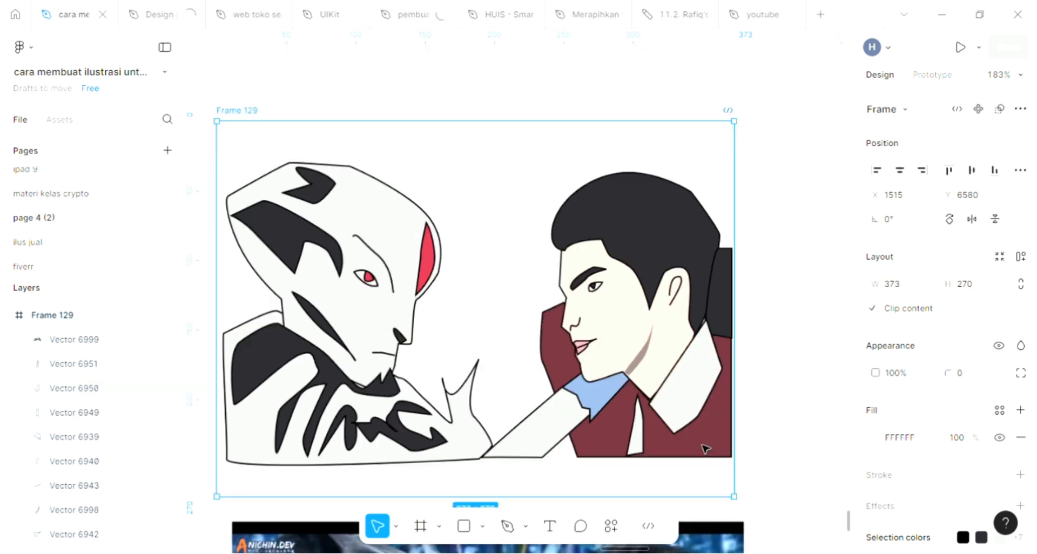
{"action": "left_click", "coordinate": [875, 438]}
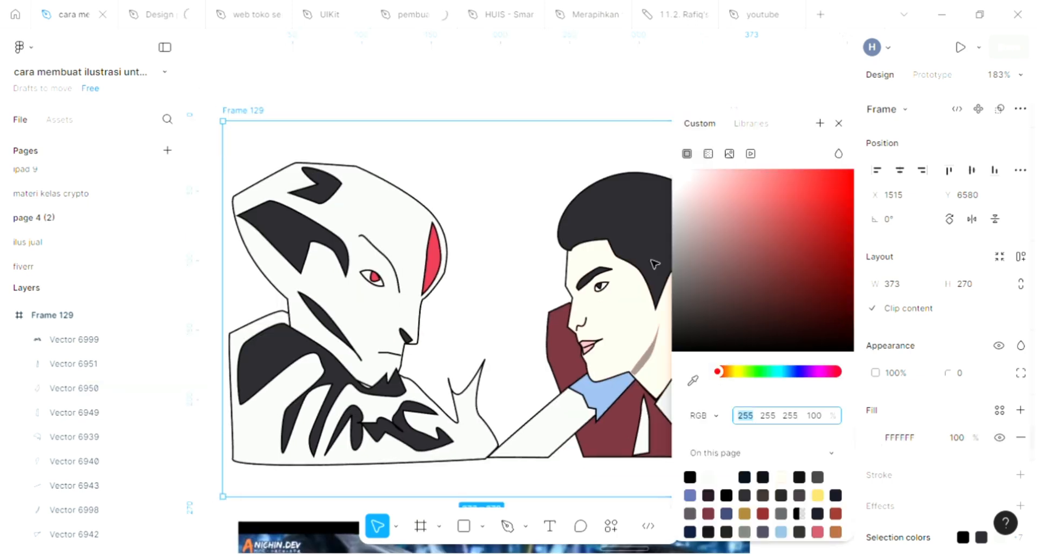
{"action": "left_click", "coordinate": [708, 154]}
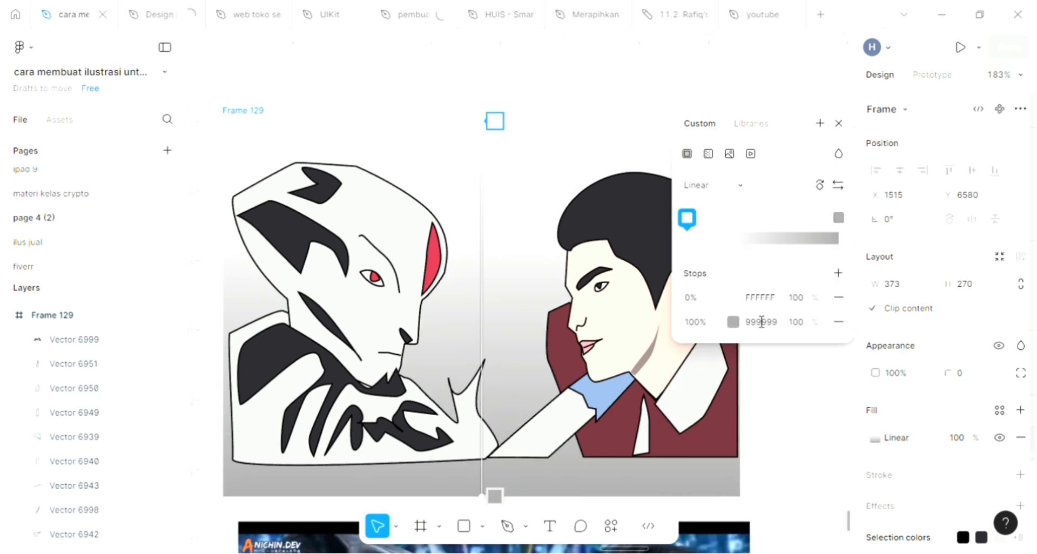
- Try several hues for the frame gradient's 0% stop and settle on purple B16FEB
{"action": "left_click", "coordinate": [729, 298]}
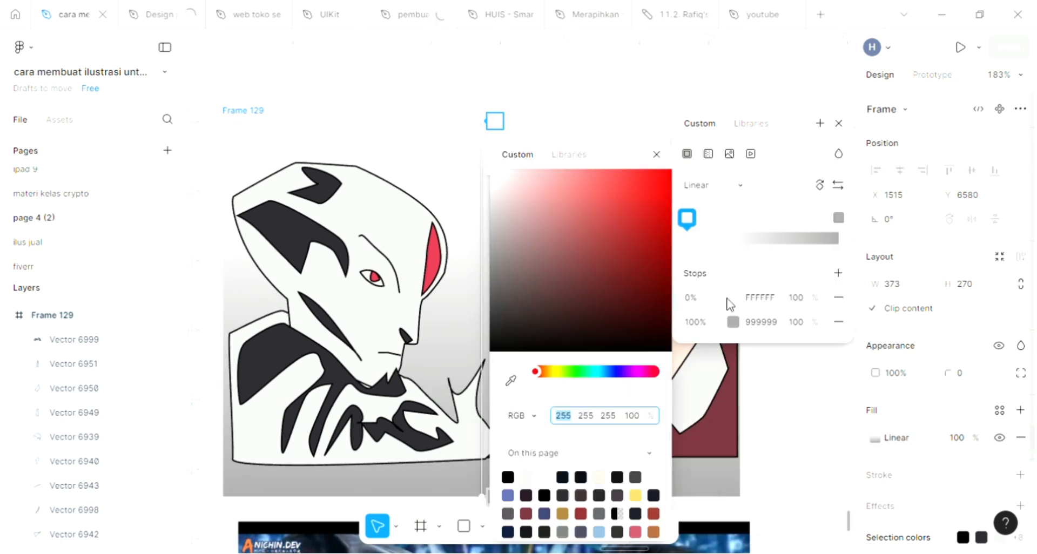
{"action": "left_click", "coordinate": [597, 230]}
{"action": "left_click", "coordinate": [586, 185]}
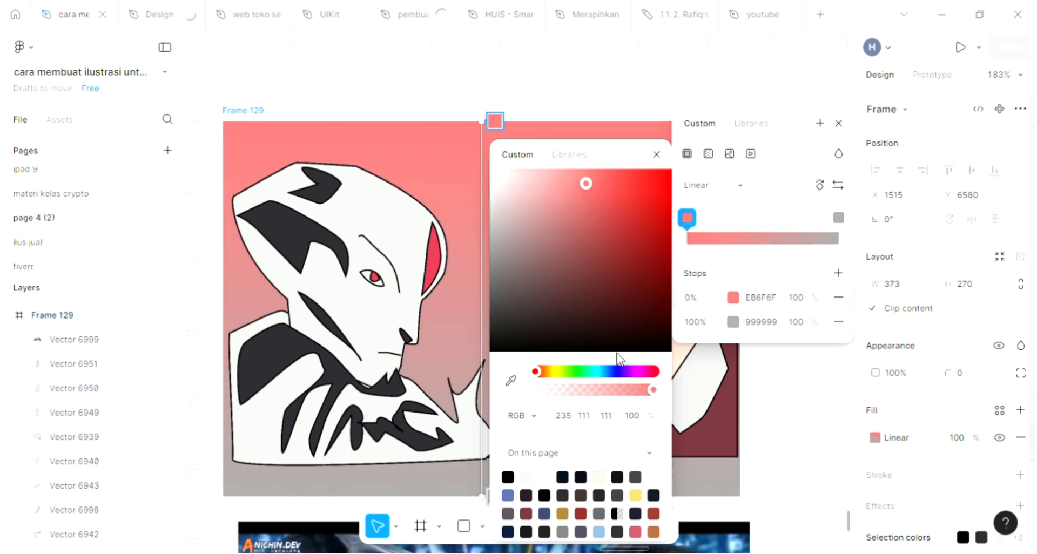
{"action": "left_click", "coordinate": [575, 372]}
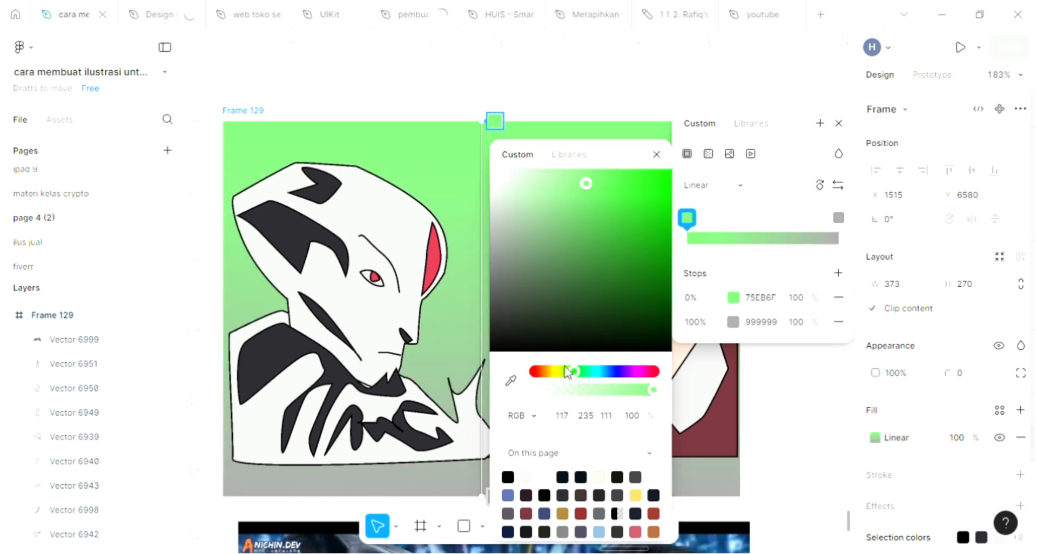
{"action": "left_click", "coordinate": [593, 371]}
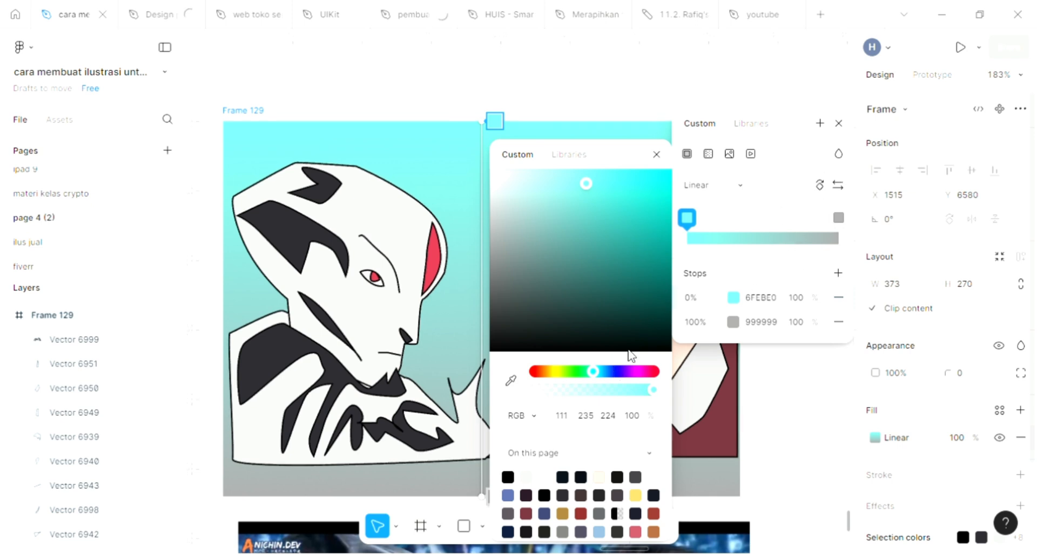
{"action": "left_click", "coordinate": [626, 372]}
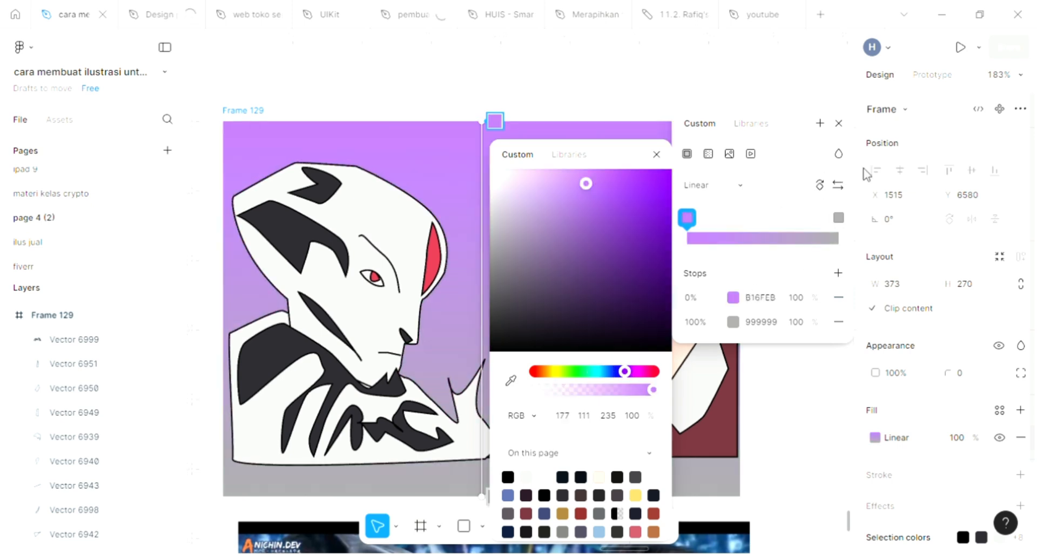
{"action": "left_click", "coordinate": [840, 122]}
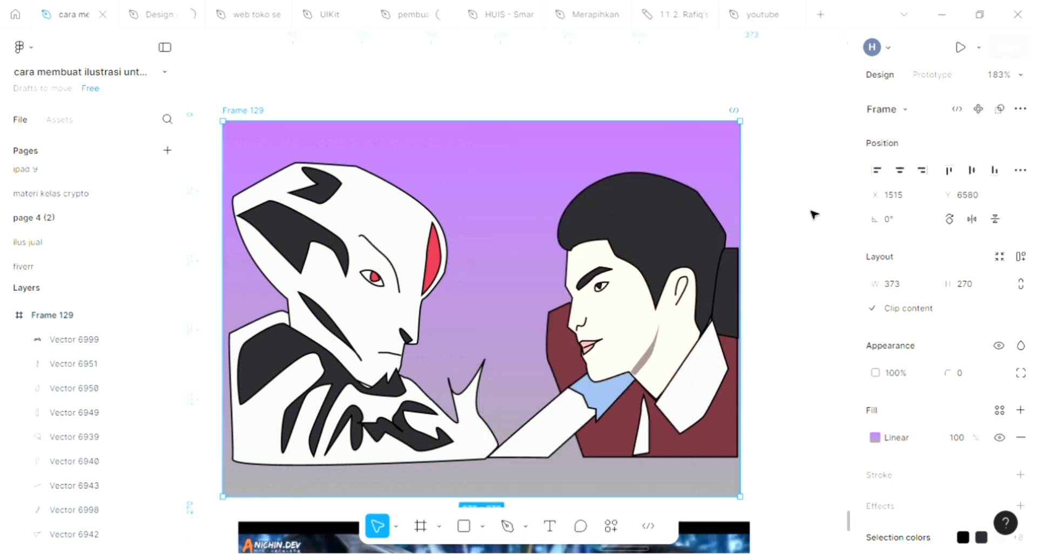
- Shorten Frame 129 from its lower edge to a height of 251, then deselect it
{"action": "left_click", "coordinate": [810, 231]}
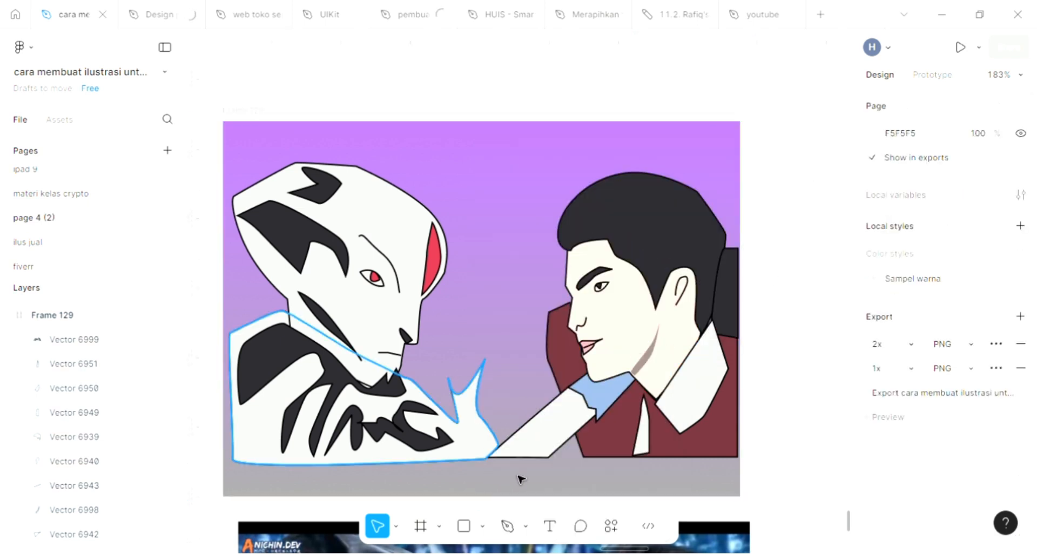
{"action": "left_click_drag", "start_coordinate": [507, 500], "coordinate": [514, 471]}
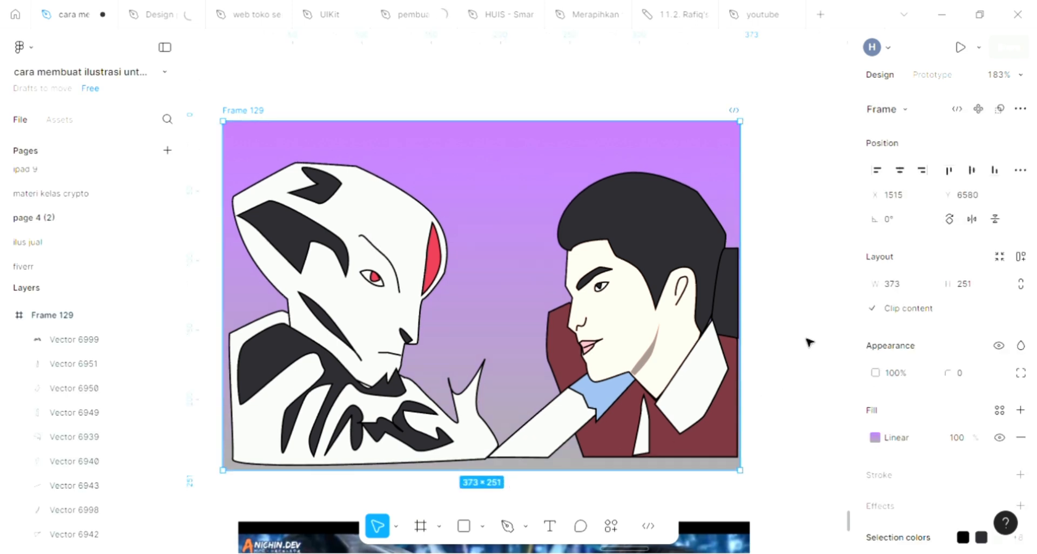
{"action": "key", "text": "Escape"}
- Draw a stepped zigzag line with the Pen tool down the white forearm, from beside the blue collar to its lower end
{"action": "scroll", "coordinate": [518, 384], "scroll_direction": "up", "scroll_amount": 2}
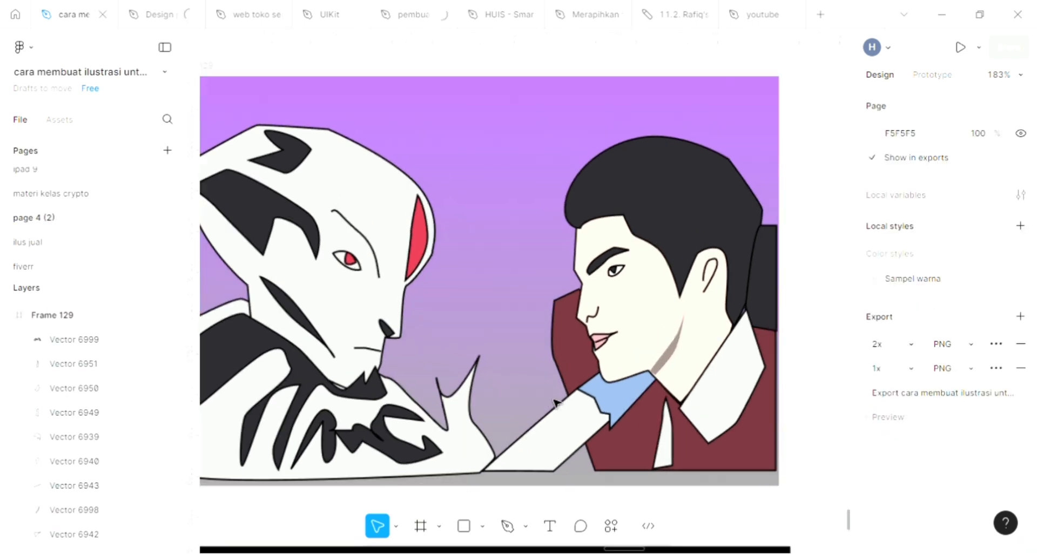
{"action": "scroll", "coordinate": [598, 412], "scroll_direction": "up", "scroll_amount": 2}
{"action": "scroll", "coordinate": [598, 412], "scroll_direction": "right", "scroll_amount": 1}
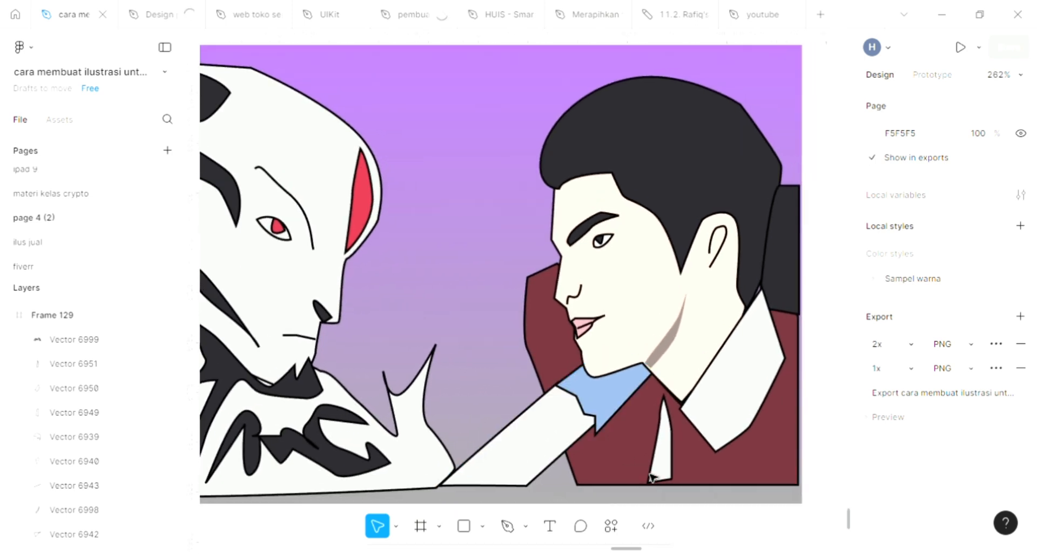
{"action": "left_click", "coordinate": [508, 528]}
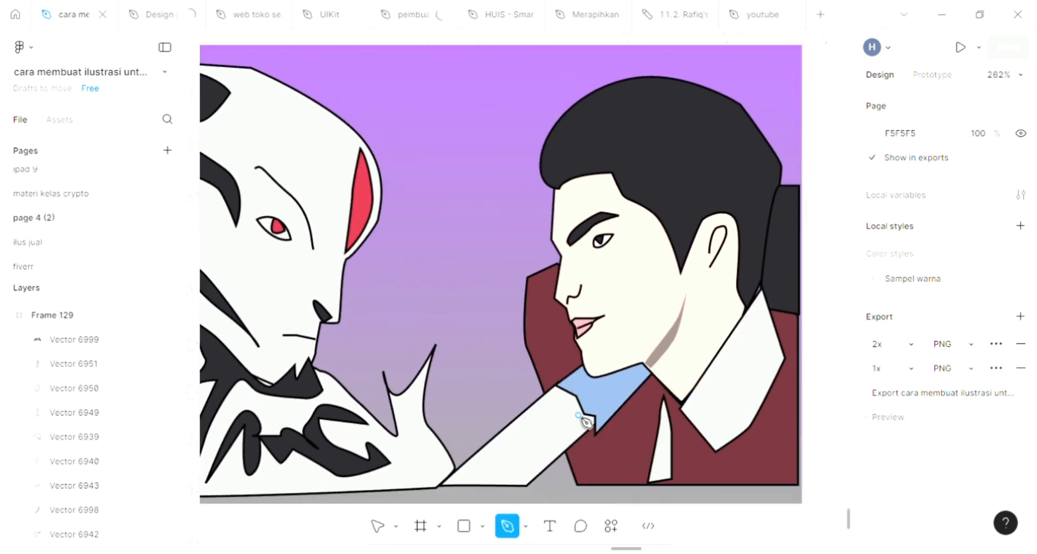
{"action": "scroll", "coordinate": [586, 416], "scroll_direction": "up", "scroll_amount": 1}
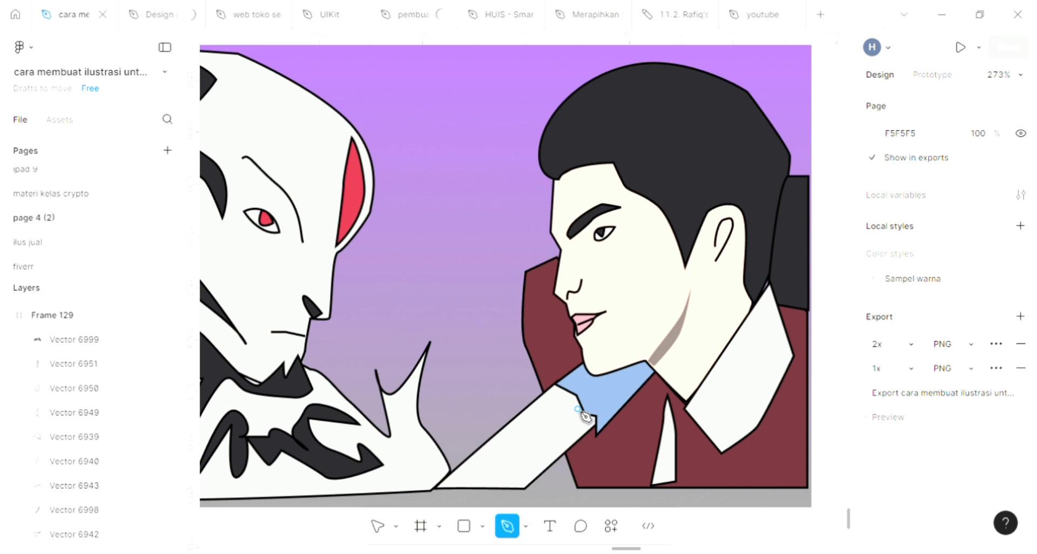
{"action": "scroll", "coordinate": [583, 415], "scroll_direction": "up", "scroll_amount": 1}
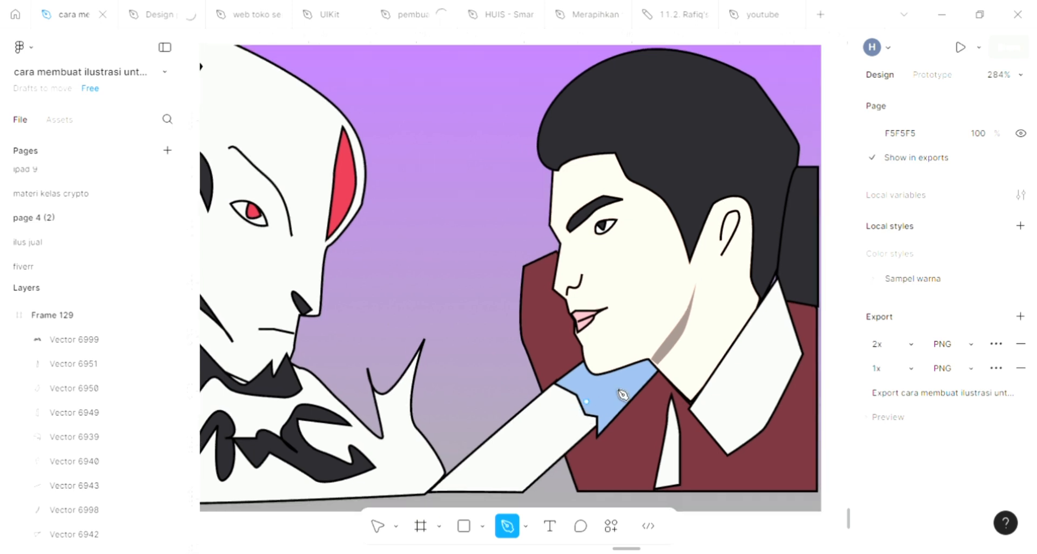
{"action": "left_click", "coordinate": [567, 400]}
{"action": "left_click", "coordinate": [549, 405]}
{"action": "left_click", "coordinate": [549, 422]}
{"action": "left_click", "coordinate": [533, 422]}
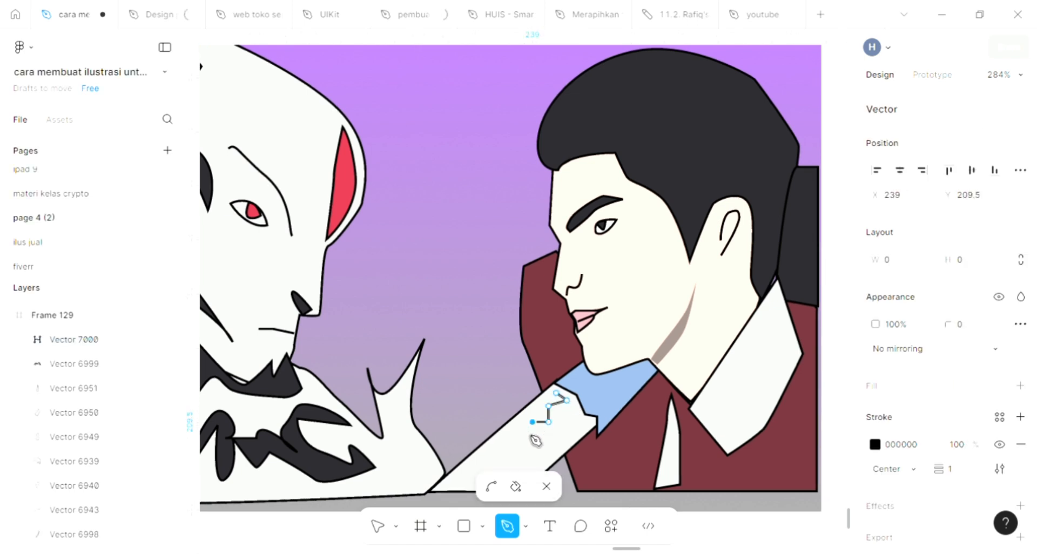
{"action": "left_click", "coordinate": [525, 434]}
{"action": "left_click", "coordinate": [510, 435]}
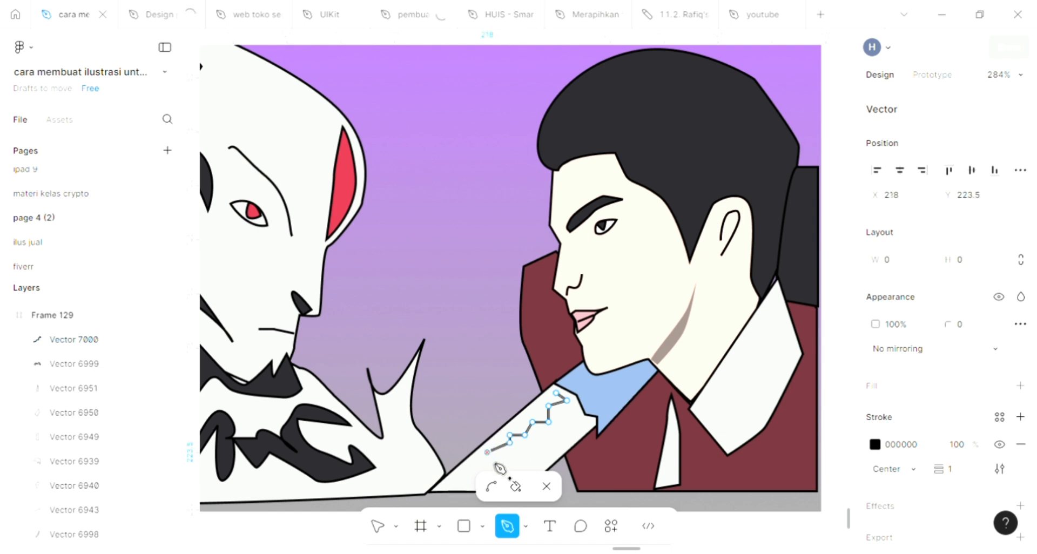
{"action": "scroll", "coordinate": [502, 468], "scroll_direction": "down", "scroll_amount": 2}
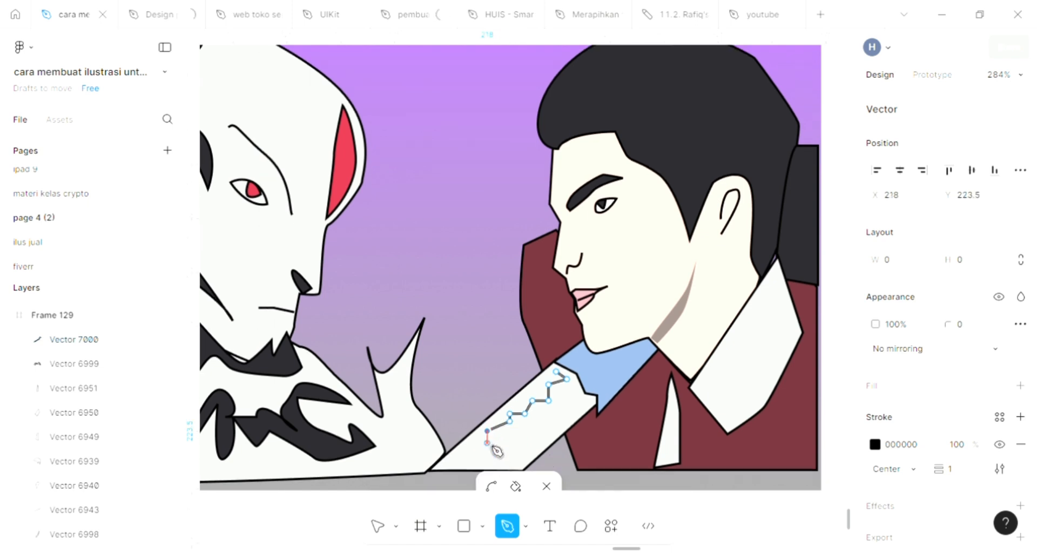
{"action": "left_click", "coordinate": [474, 450]}
{"action": "left_click", "coordinate": [479, 459]}
{"action": "left_click", "coordinate": [487, 460]}
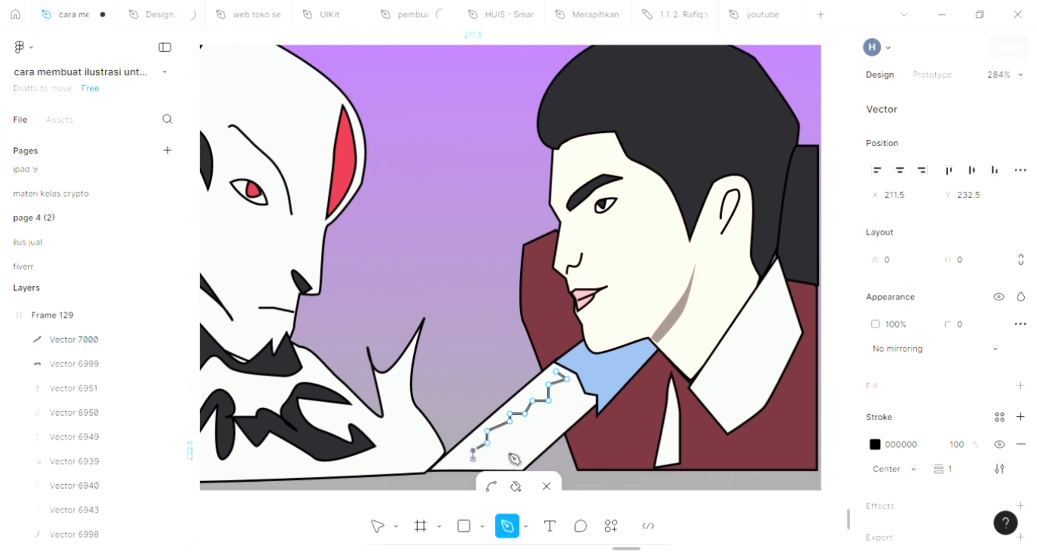
- Continue the path back up the forearm as a second zigzag, turning around near the blue collar
{"action": "left_click", "coordinate": [492, 451]}
{"action": "left_click", "coordinate": [509, 450]}
{"action": "left_click", "coordinate": [508, 438]}
{"action": "left_click", "coordinate": [532, 438]}
{"action": "left_click", "coordinate": [532, 426]}
{"action": "left_click", "coordinate": [548, 421]}
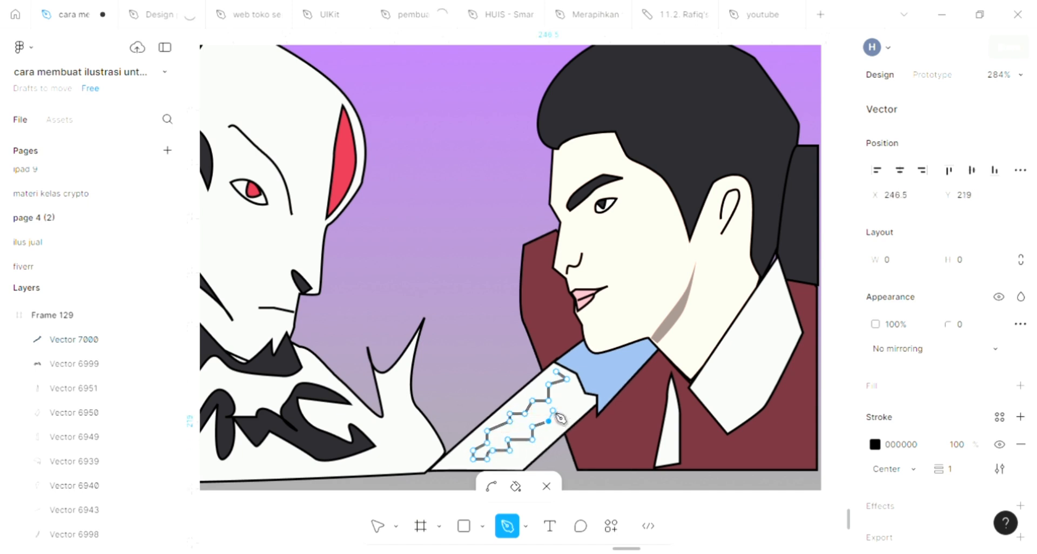
{"action": "left_click", "coordinate": [553, 411]}
{"action": "left_click", "coordinate": [572, 401]}
{"action": "left_click", "coordinate": [576, 411]}
{"action": "left_click", "coordinate": [567, 414]}
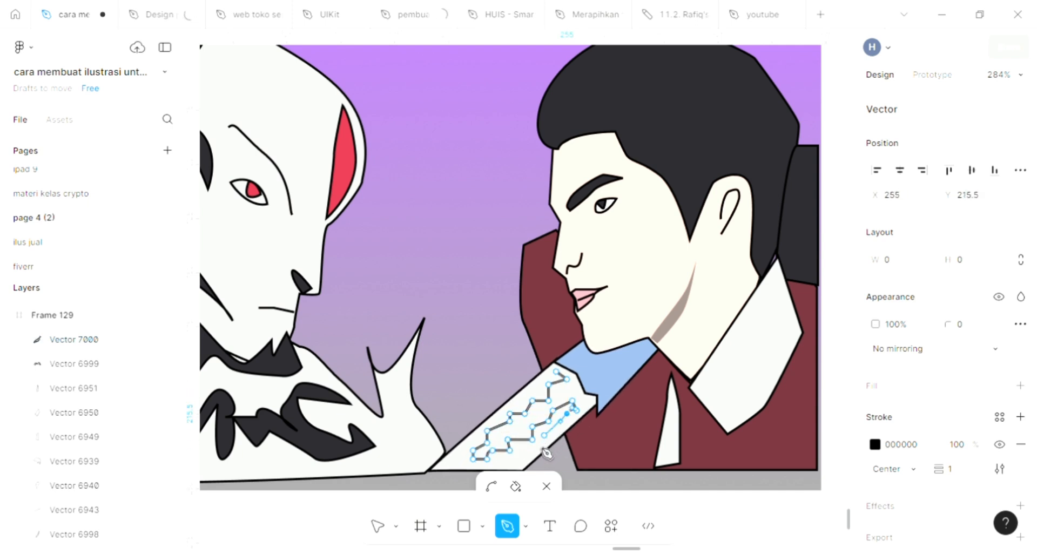
- Run the path down along the forearm's lower edge and around its lower end, and finish it as an open line
{"action": "left_click", "coordinate": [545, 432]}
{"action": "left_click", "coordinate": [543, 437]}
{"action": "left_click", "coordinate": [531, 448]}
{"action": "left_click", "coordinate": [525, 451]}
{"action": "scroll", "coordinate": [522, 452], "scroll_direction": "down", "scroll_amount": 1}
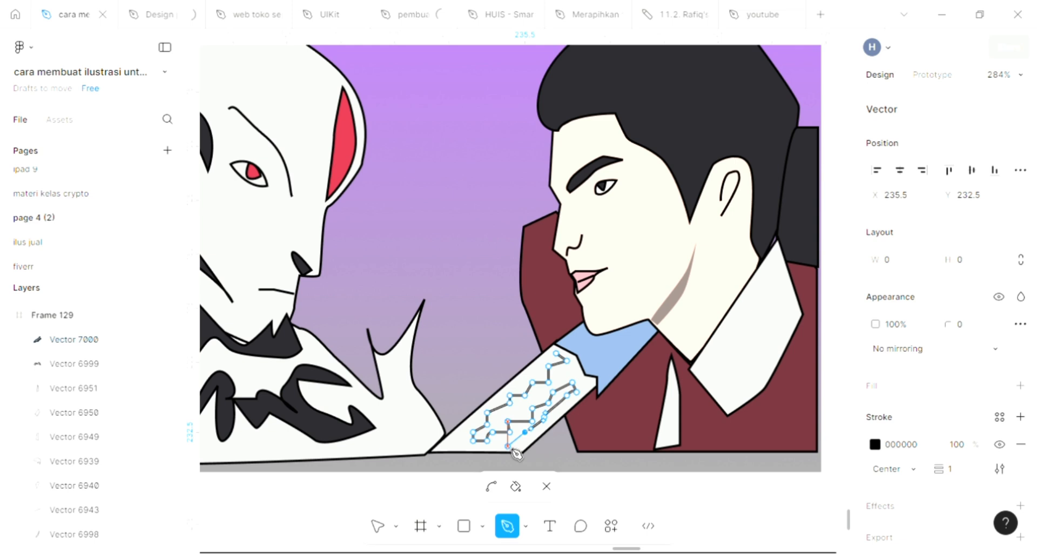
{"action": "left_click", "coordinate": [481, 446]}
{"action": "left_click", "coordinate": [453, 446]}
{"action": "left_click", "coordinate": [463, 424]}
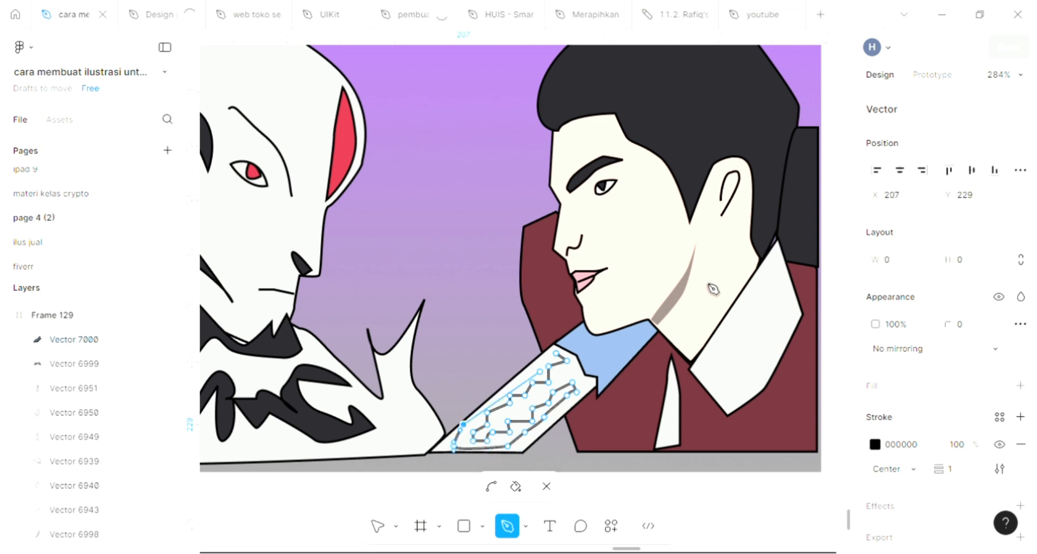
{"action": "key", "text": "Escape"}
{"action": "key", "text": "Escape"}
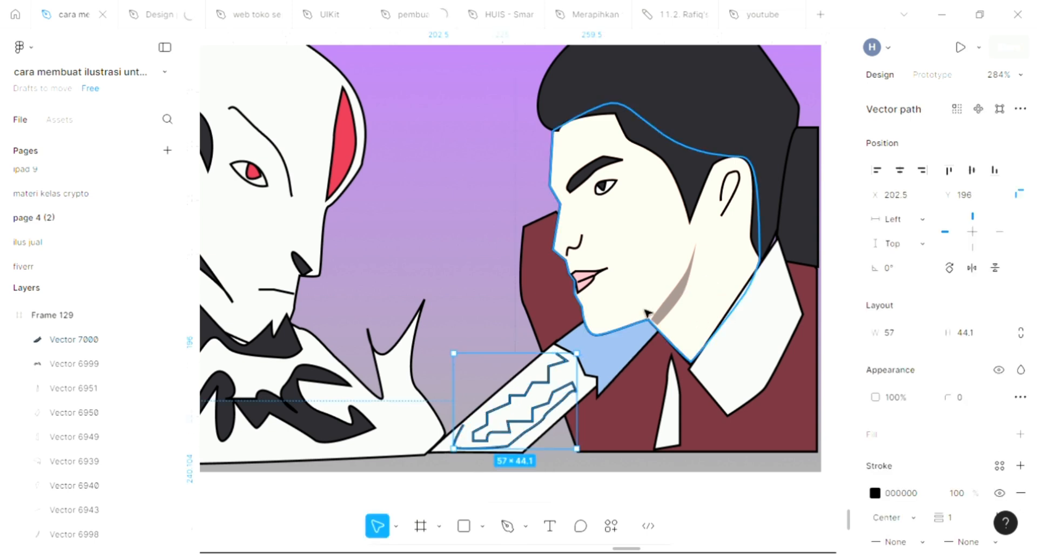
- Draw a closed narrow curved strip about 26 by 49 with the Pen tool on the maroon jacket, from below the blue collar to the jacket's lower edge
{"action": "left_click", "coordinate": [527, 296]}
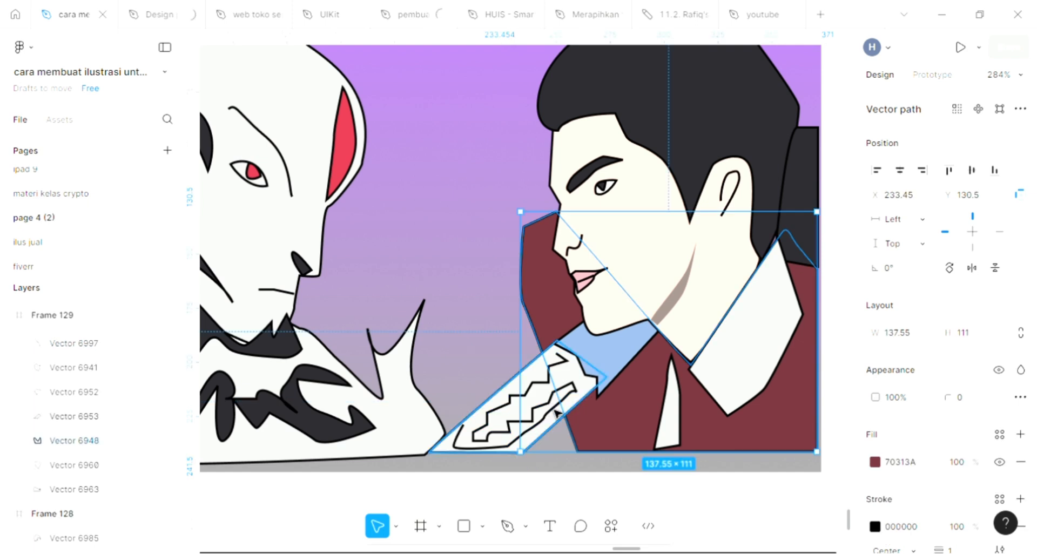
{"action": "scroll", "coordinate": [556, 400], "scroll_direction": "down", "scroll_amount": 3}
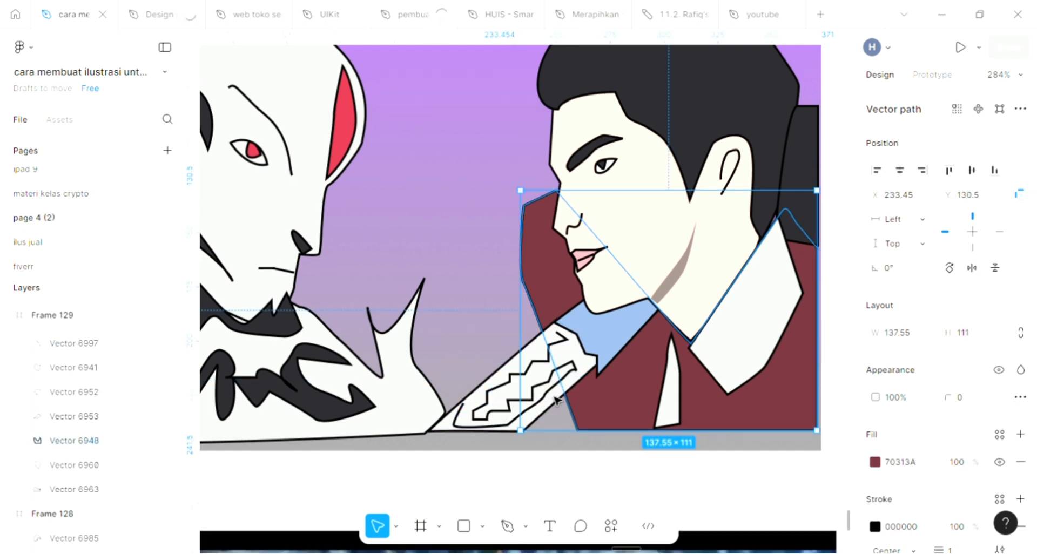
{"action": "scroll", "coordinate": [590, 360], "scroll_direction": "right", "scroll_amount": 3}
{"action": "scroll", "coordinate": [590, 361], "scroll_direction": "right", "scroll_amount": 3}
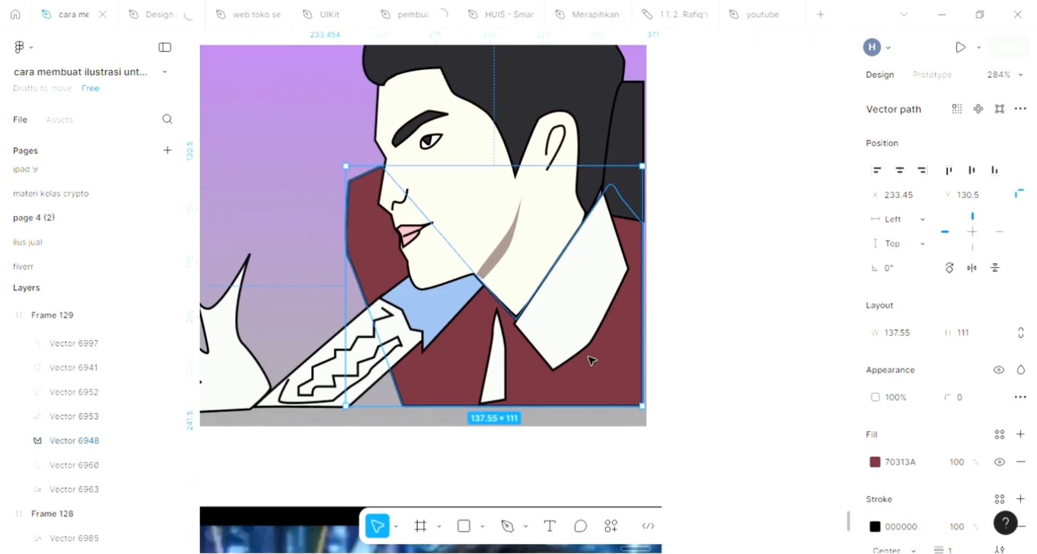
{"action": "scroll", "coordinate": [591, 361], "scroll_direction": "up", "scroll_amount": 2}
{"action": "scroll", "coordinate": [591, 360], "scroll_direction": "right", "scroll_amount": 2}
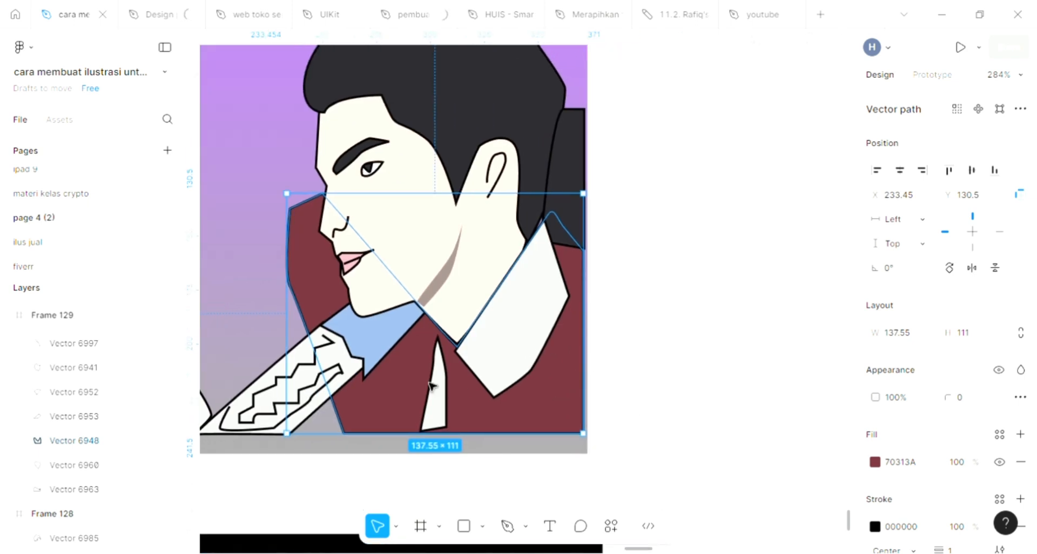
{"action": "key", "text": "Escape"}
{"action": "key", "text": "p"}
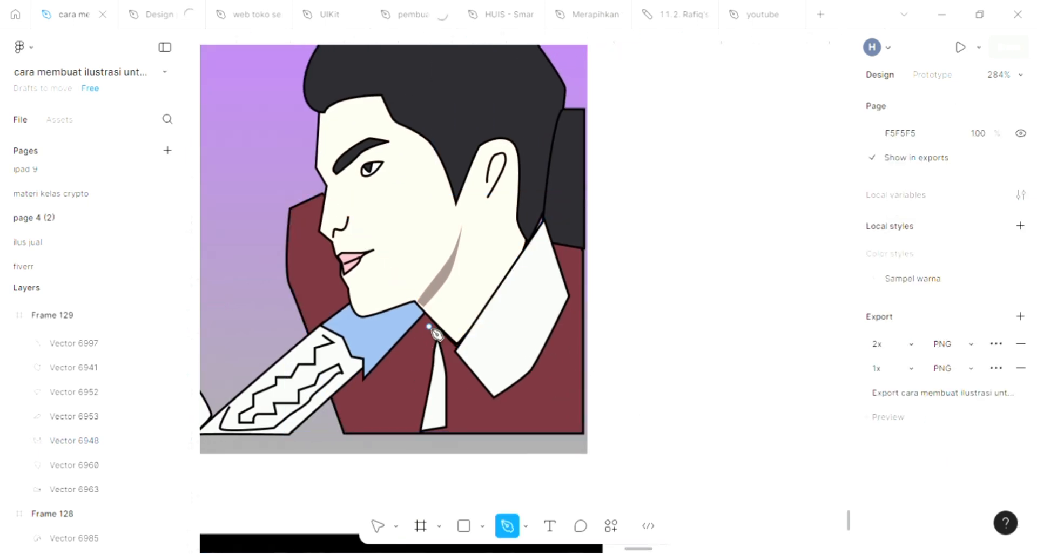
{"action": "left_click_drag", "start_coordinate": [381, 381], "coordinate": [386, 408]}
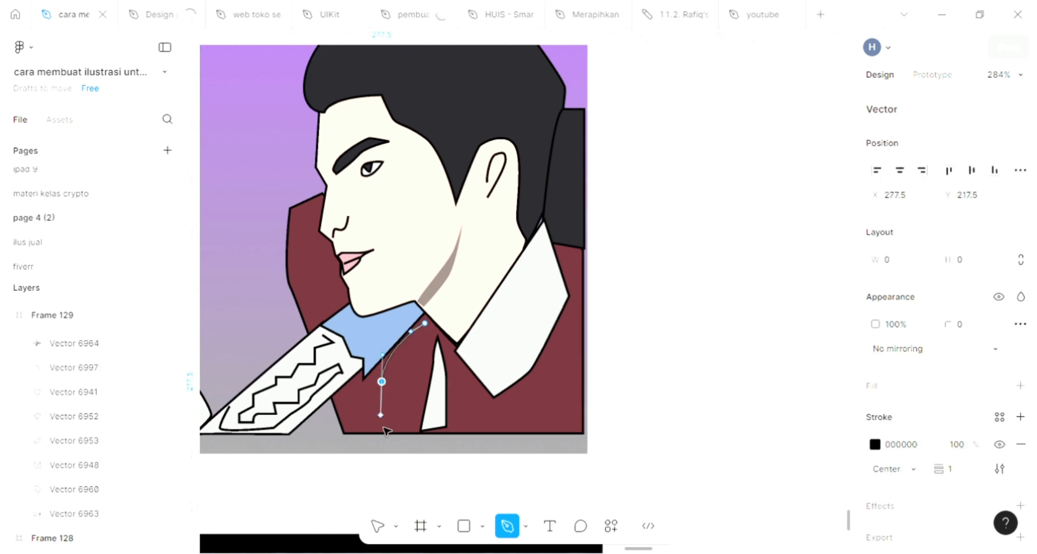
{"action": "left_click", "coordinate": [381, 428]}
{"action": "left_click_drag", "start_coordinate": [392, 374], "coordinate": [395, 366]}
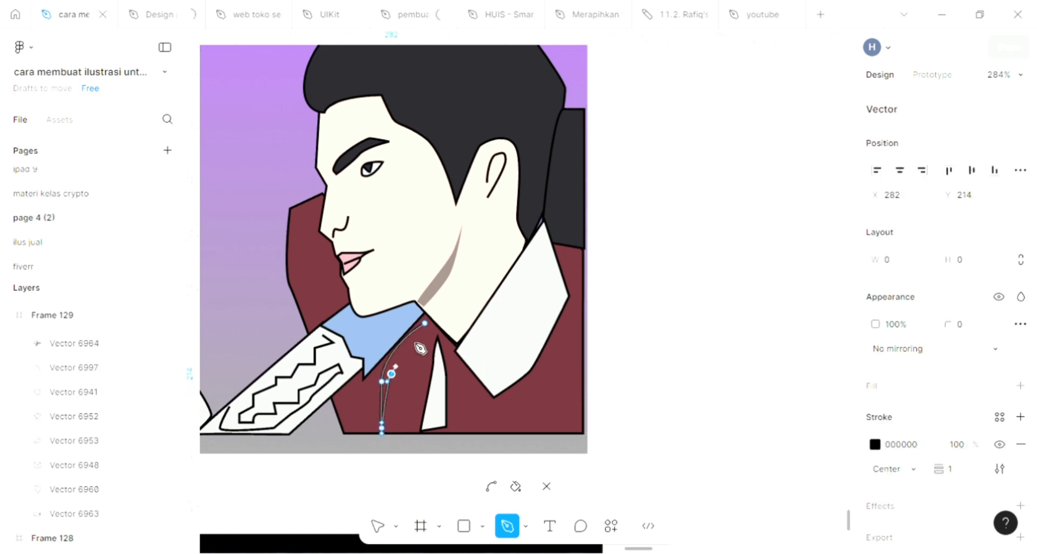
{"action": "left_click", "coordinate": [438, 323]}
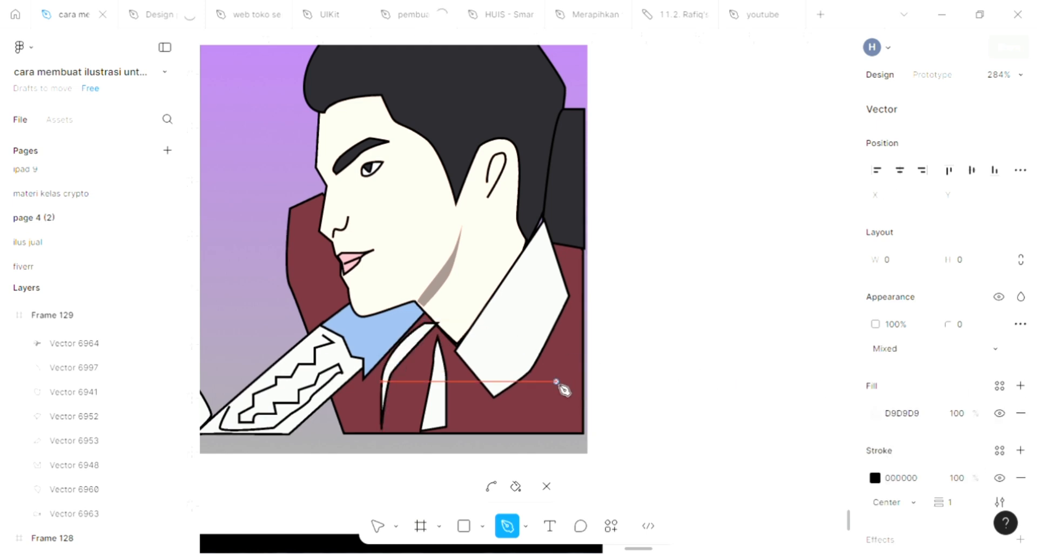
- Fill the new jacket strip with the red sampled from the marking on the white character's head
{"action": "scroll", "coordinate": [559, 386], "scroll_direction": "down", "scroll_amount": 2}
{"action": "scroll", "coordinate": [559, 385], "scroll_direction": "left", "scroll_amount": 5}
{"action": "scroll", "coordinate": [561, 388], "scroll_direction": "up", "scroll_amount": 3}
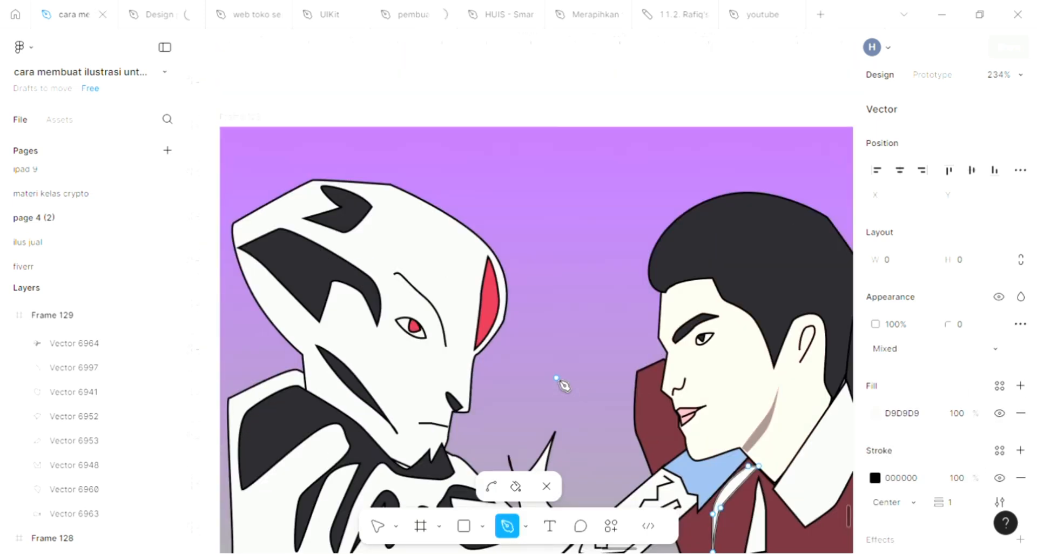
{"action": "key", "text": "i"}
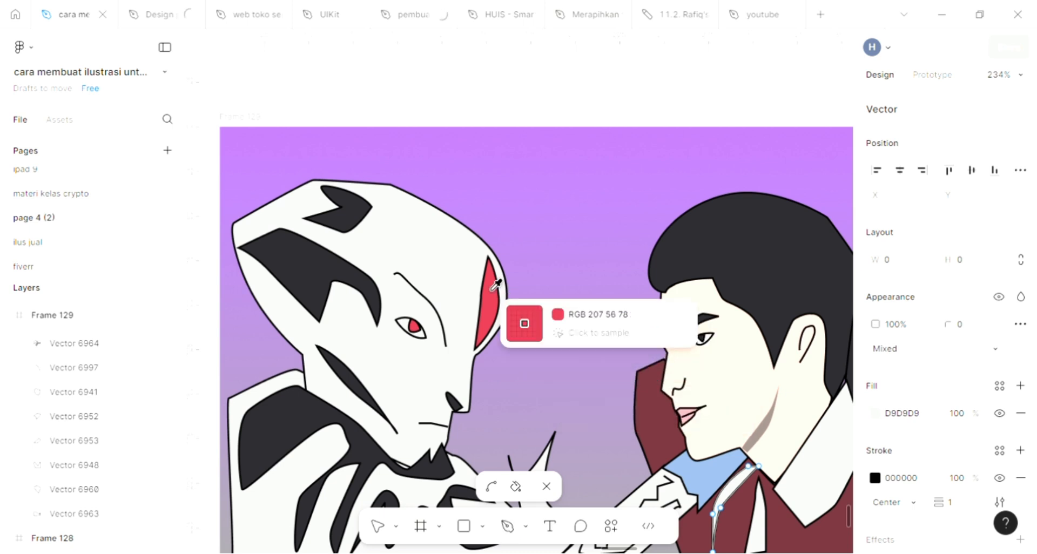
{"action": "left_click", "coordinate": [493, 288]}
{"action": "scroll", "coordinate": [545, 409], "scroll_direction": "right", "scroll_amount": 3}
{"action": "key", "text": "Escape"}
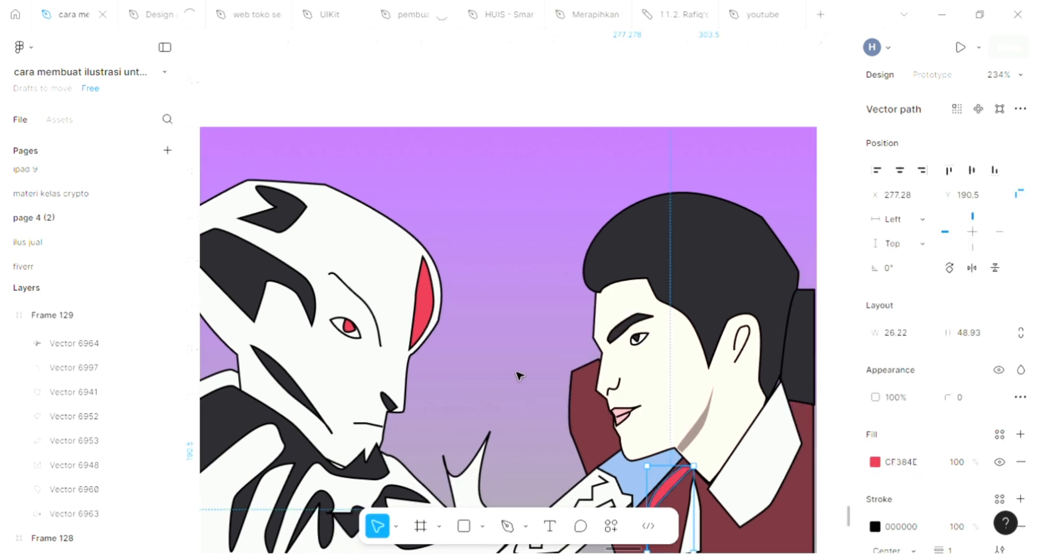
- Draw a curved line with the Pen tool across the white character's forehead, from beside the red marking up above the brow line
{"action": "scroll", "coordinate": [518, 375], "scroll_direction": "right", "scroll_amount": 2}
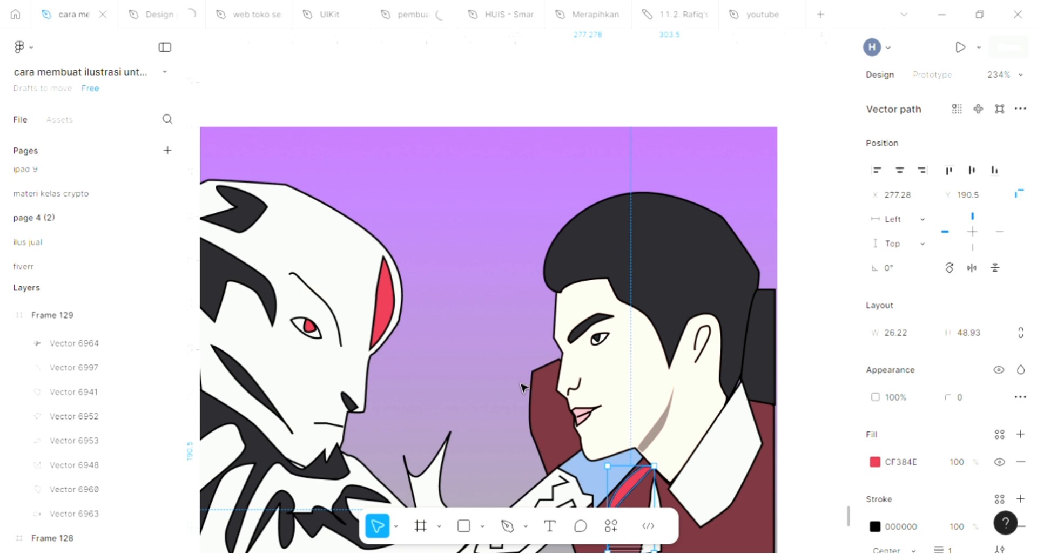
{"action": "scroll", "coordinate": [527, 400], "scroll_direction": "left", "scroll_amount": 4}
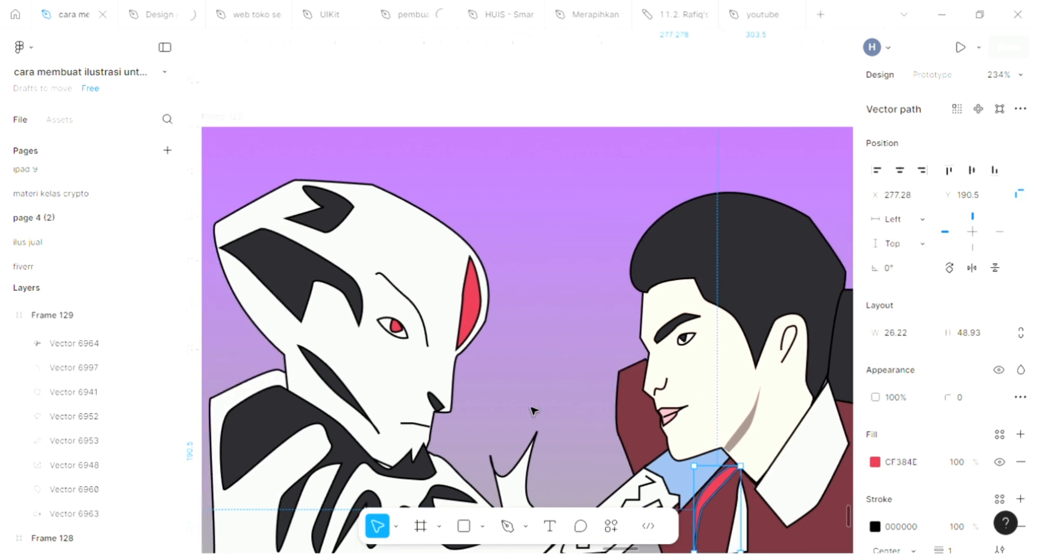
{"action": "key", "text": "p"}
{"action": "left_click", "coordinate": [447, 310]}
{"action": "left_click_drag", "start_coordinate": [426, 273], "coordinate": [379, 239]}
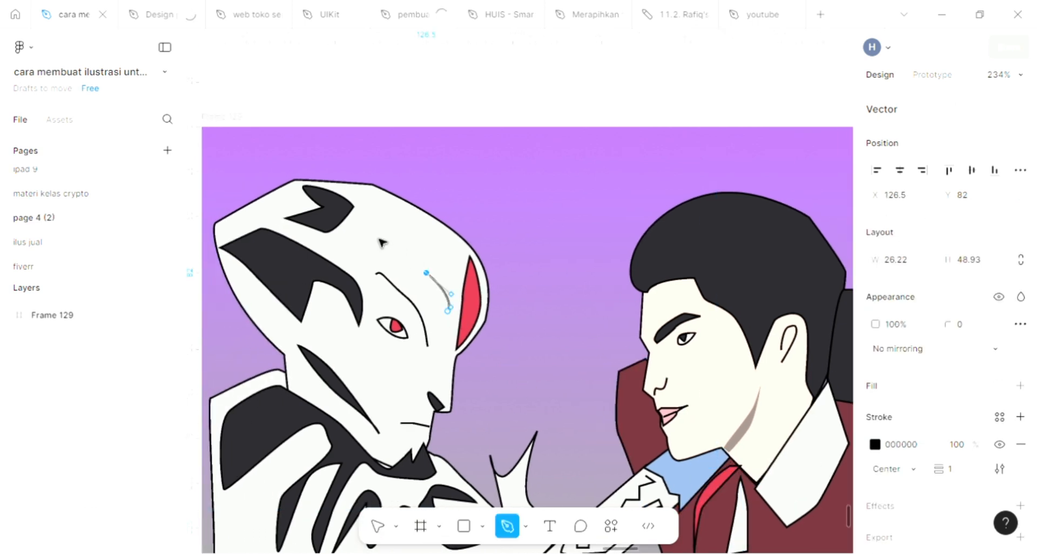
{"action": "left_click", "coordinate": [375, 236]}
{"action": "key", "text": "Escape"}
{"action": "left_click", "coordinate": [393, 236]}
{"action": "left_click", "coordinate": [419, 246]}
{"action": "left_click", "coordinate": [419, 237]}
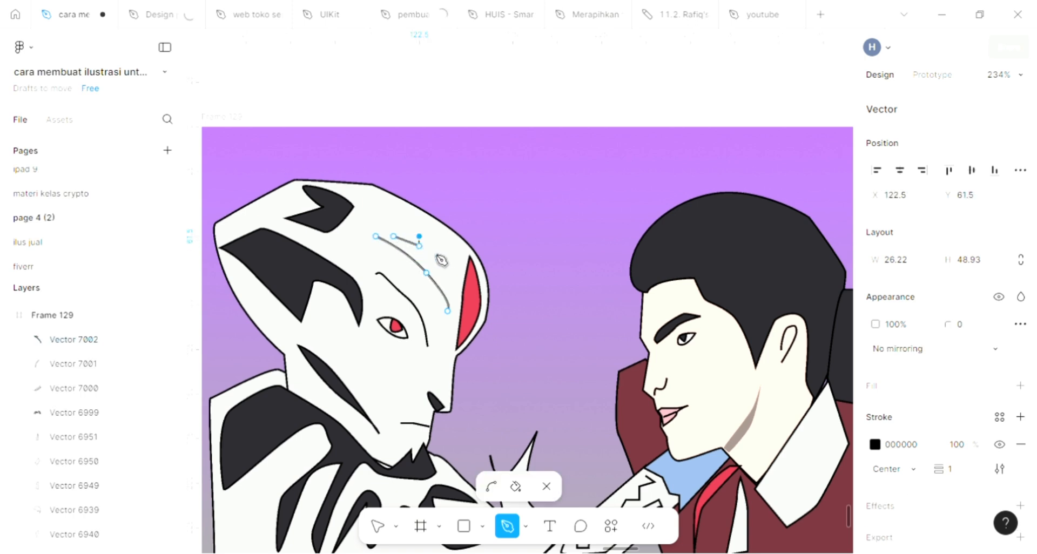
{"action": "left_click", "coordinate": [438, 254]}
{"action": "key", "text": "ctrl+z"}
{"action": "key", "text": "ctrl+z"}
{"action": "key", "text": "ctrl+z"}
{"action": "key", "text": "ctrl+z"}
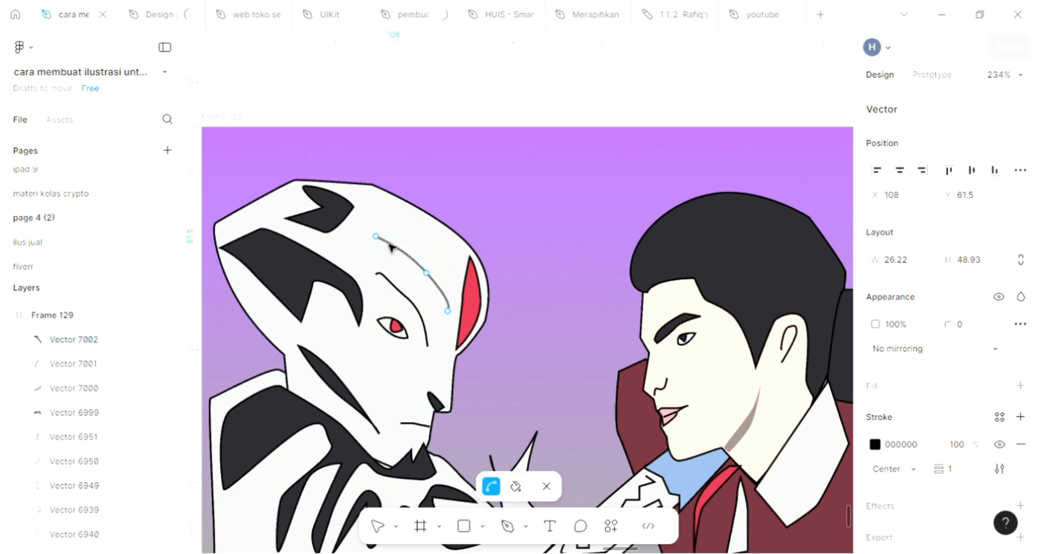
- Continue the forehead curve from its upper end as a jagged edge back down toward the red marking, and close the shape at its starting point
{"action": "left_click_drag", "start_coordinate": [376, 236], "coordinate": [414, 237]}
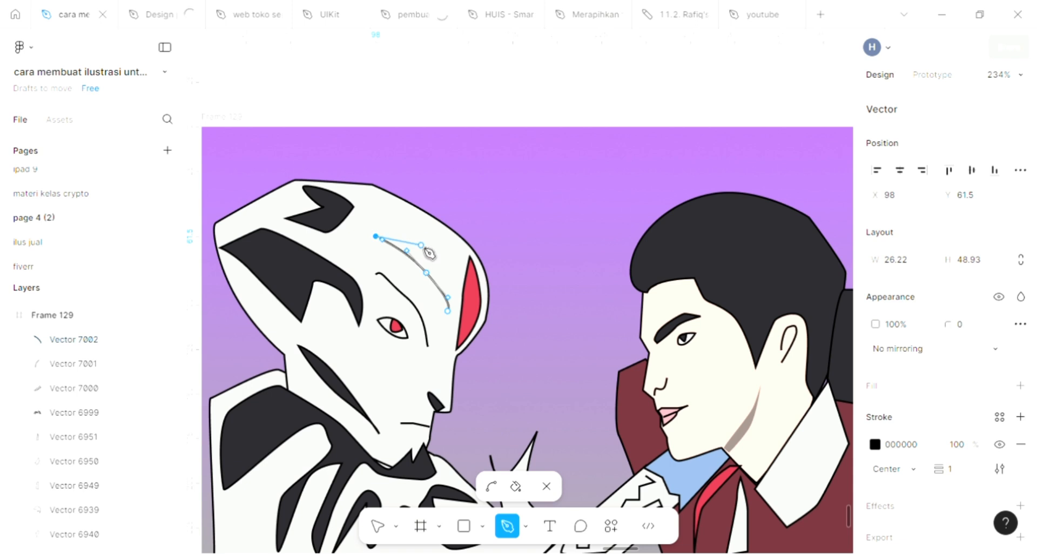
{"action": "left_click", "coordinate": [420, 245]}
{"action": "left_click", "coordinate": [399, 232]}
{"action": "left_click", "coordinate": [435, 245]}
{"action": "left_click", "coordinate": [430, 238]}
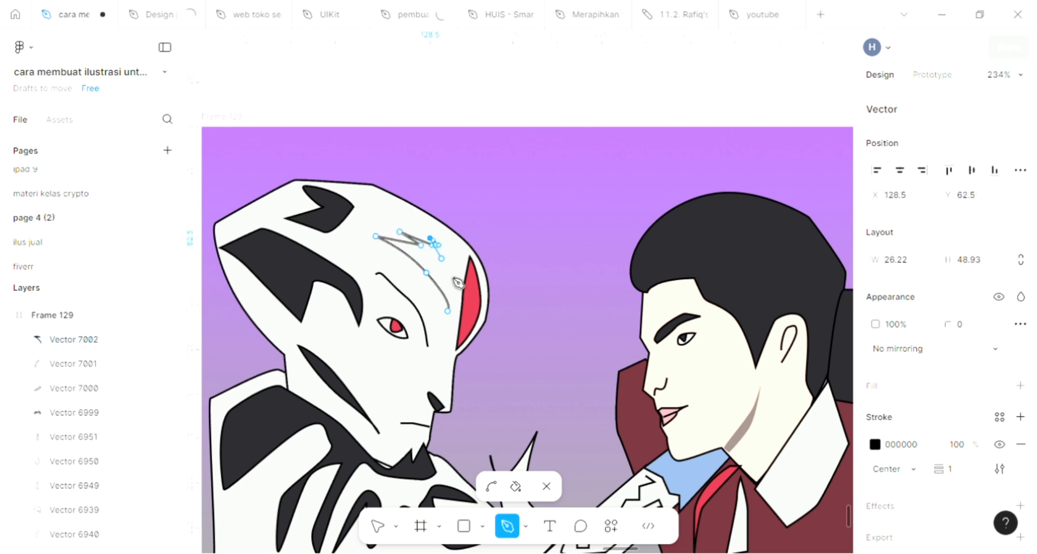
{"action": "left_click", "coordinate": [442, 261]}
{"action": "left_click", "coordinate": [452, 287]}
{"action": "left_click", "coordinate": [437, 275]}
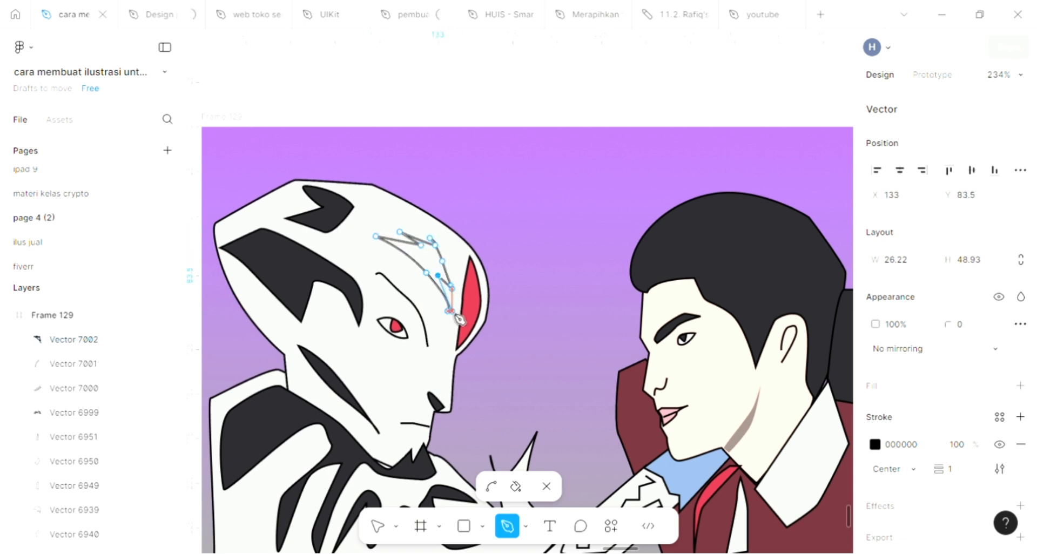
{"action": "left_click", "coordinate": [448, 312]}
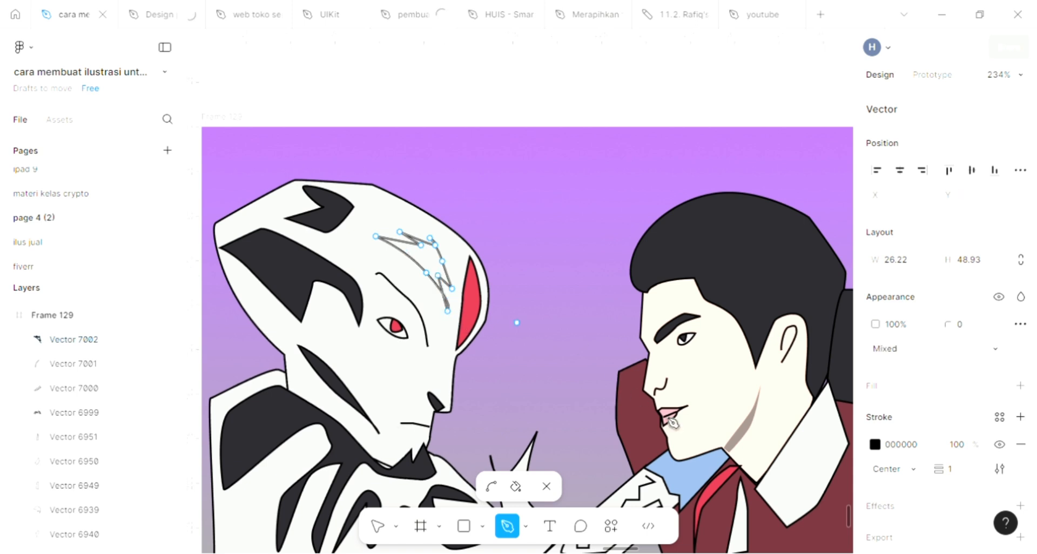
- Add a fill to the jagged forehead marking, sample the dark 29282D from the neighbouring head marking, and finish editing the shape
{"action": "left_click", "coordinate": [1021, 386]}
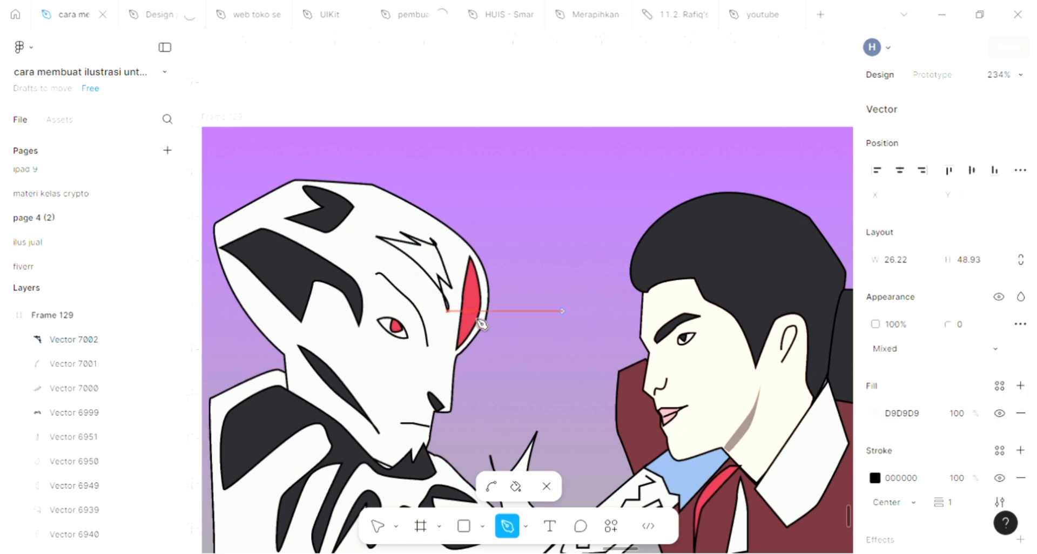
{"action": "key", "text": "i"}
{"action": "left_click", "coordinate": [335, 296]}
{"action": "key", "text": "Escape"}
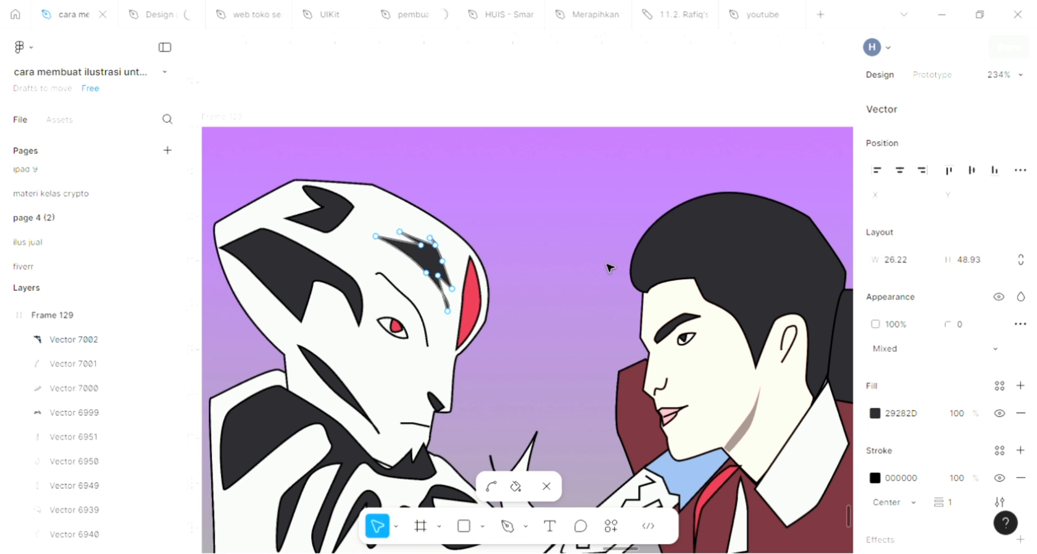
{"action": "key", "text": "Escape"}
{"action": "key", "text": "Escape"}
- Move the large dark shoulder and neck marking of the white character slightly up to X 12, Y 142, then deselect it
{"action": "scroll", "coordinate": [609, 268], "scroll_direction": "down", "scroll_amount": 2}
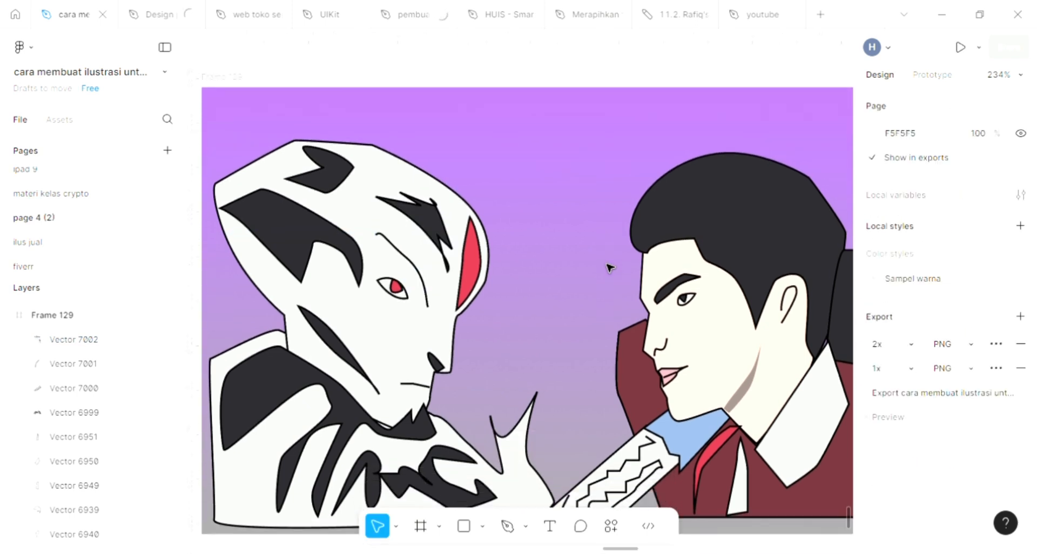
{"action": "scroll", "coordinate": [610, 267], "scroll_direction": "down", "scroll_amount": 1}
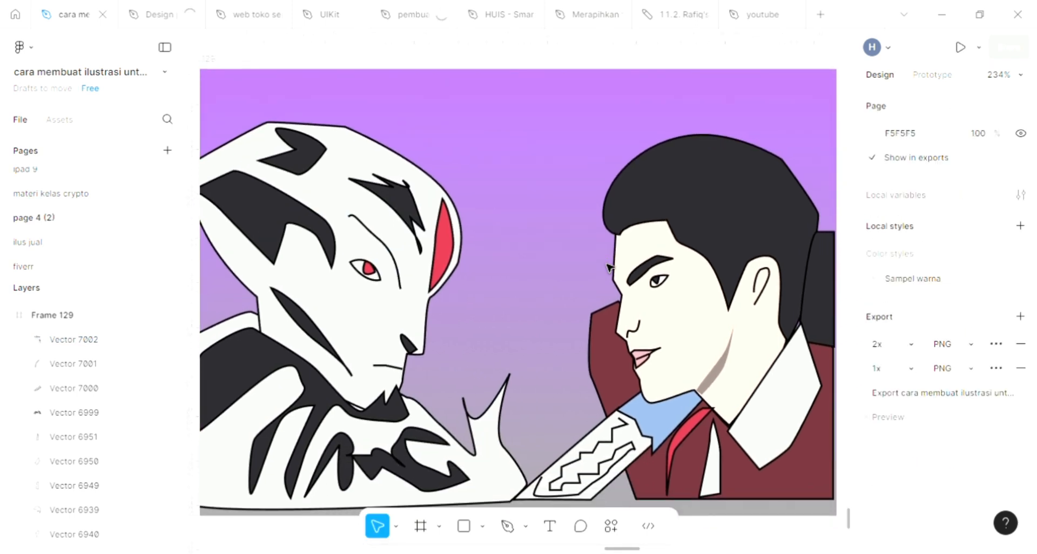
{"action": "scroll", "coordinate": [610, 267], "scroll_direction": "up", "scroll_amount": 2}
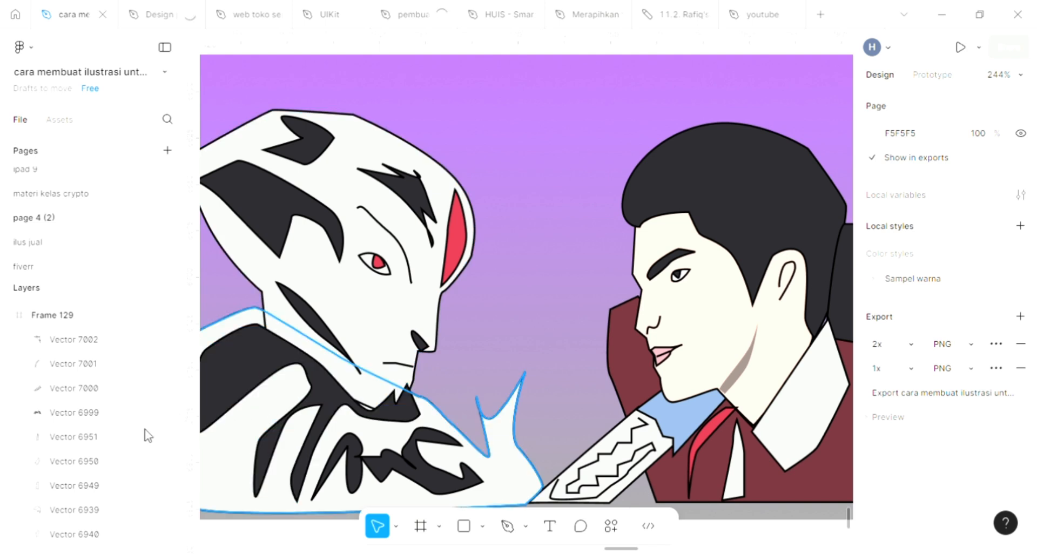
{"action": "double_click", "coordinate": [366, 415]}
{"action": "key", "text": "Escape"}
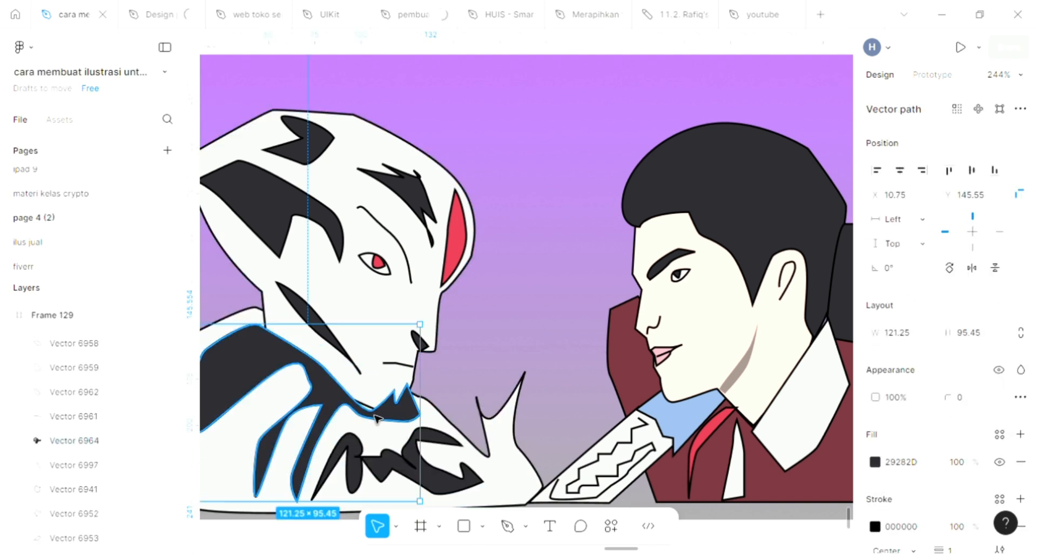
{"action": "left_click_drag", "start_coordinate": [378, 413], "coordinate": [359, 427]}
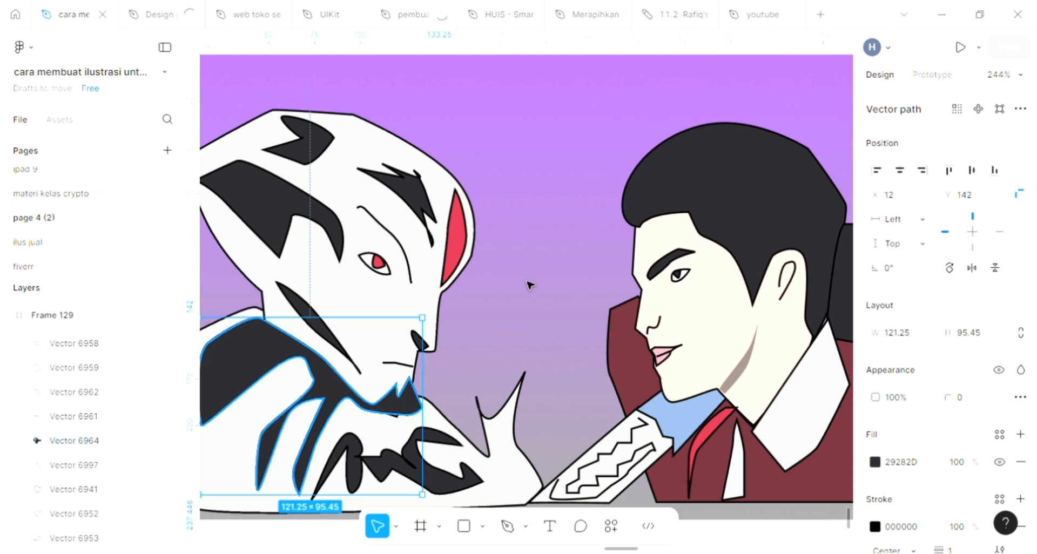
{"action": "left_click", "coordinate": [532, 274]}
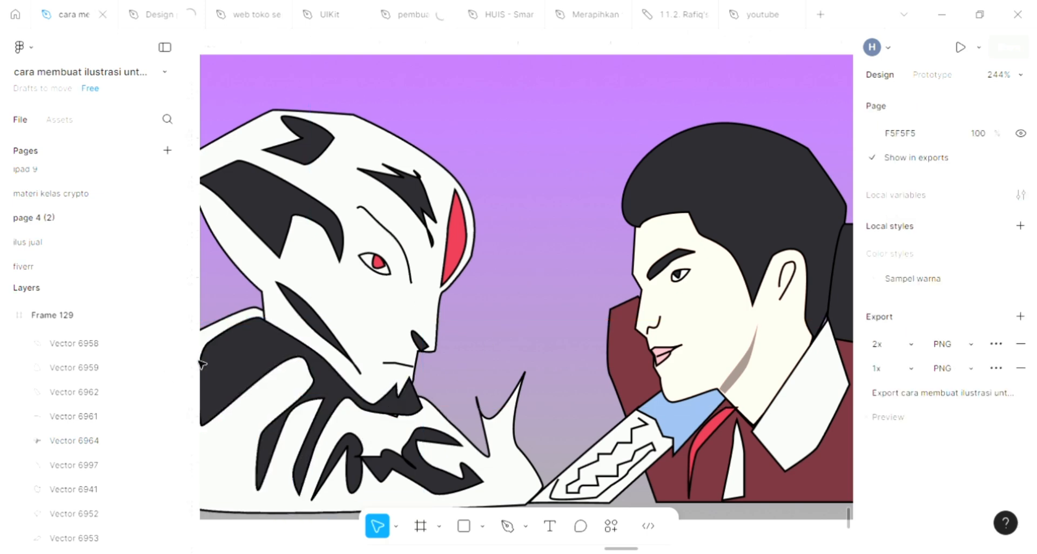